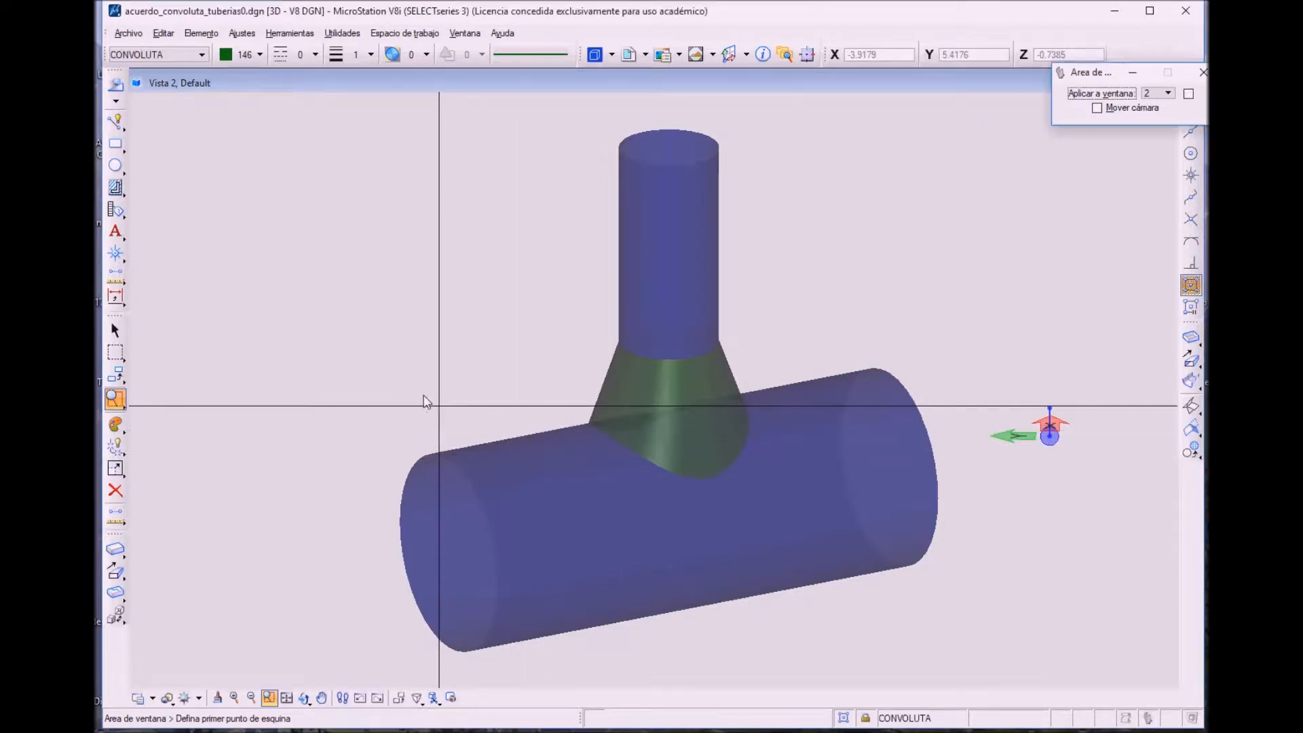
- Turn on the directrices level in view 2 and switch the view to the Jaula de alambres (wireframe) display style
key("ctrl+e")
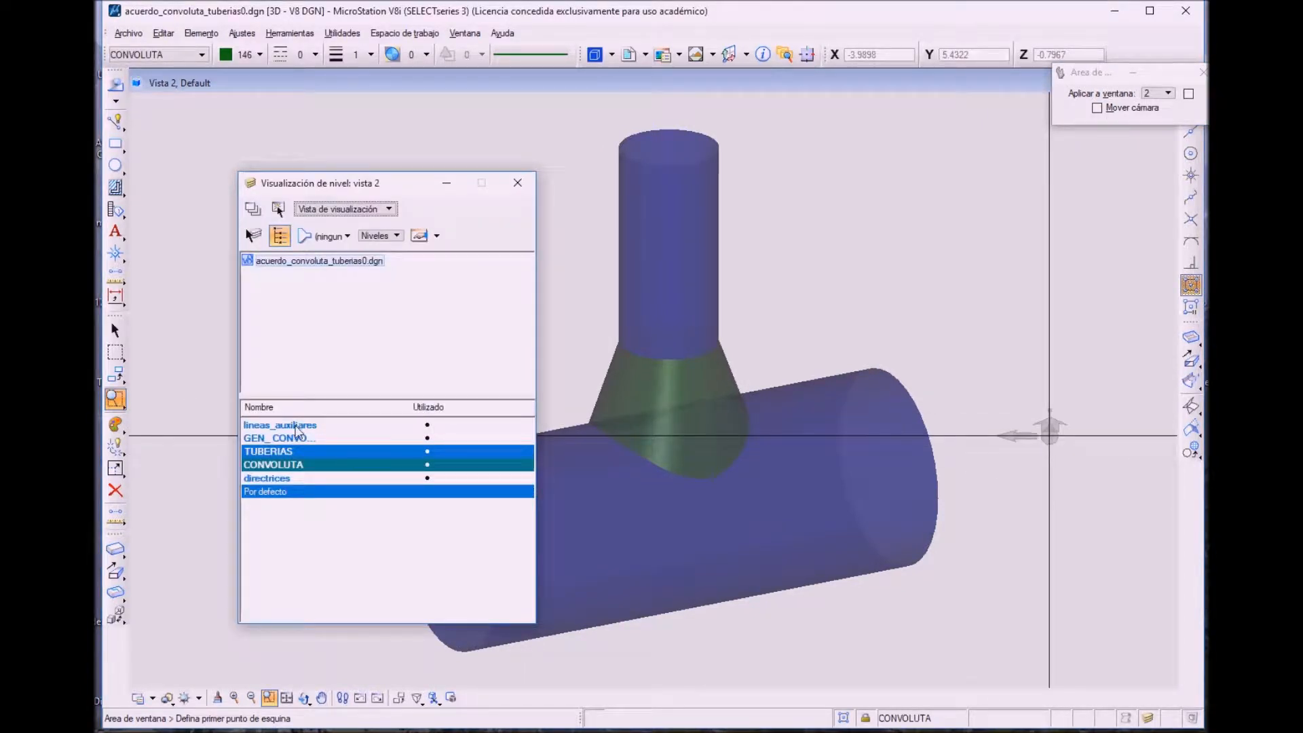
left_click(271, 477)
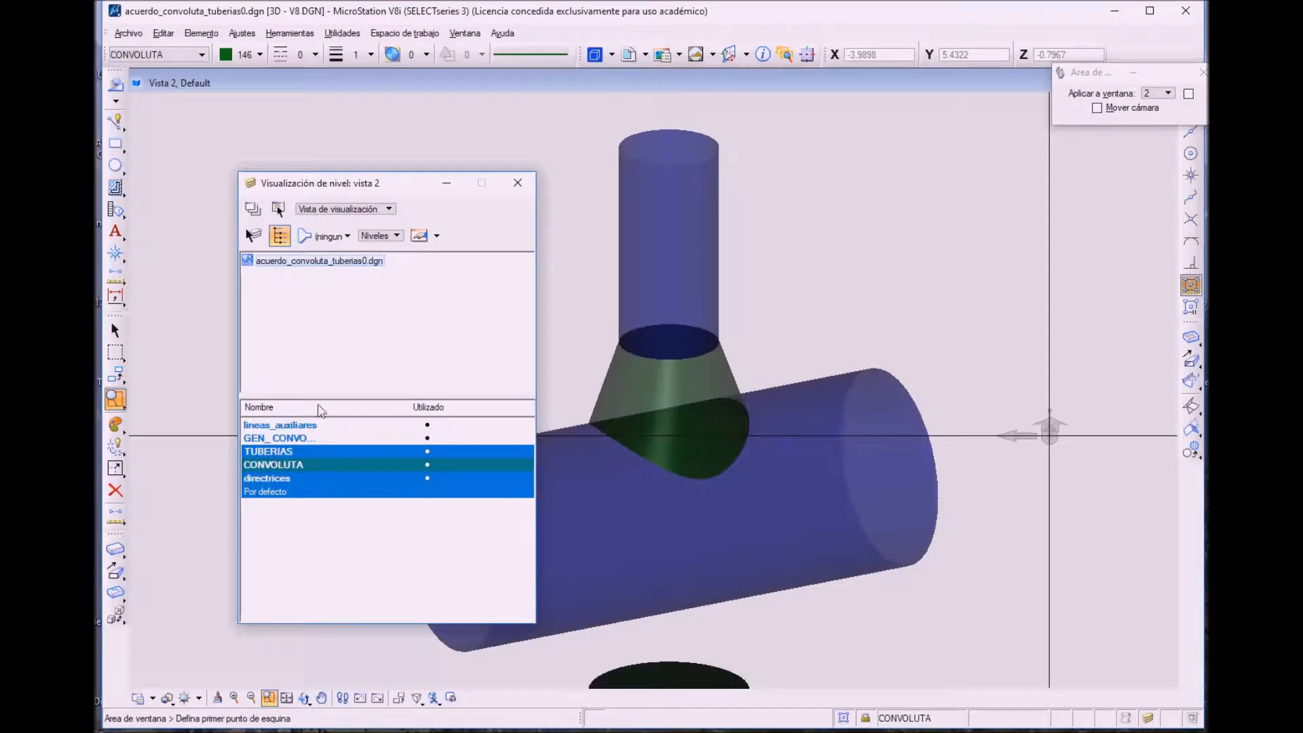
left_click(165, 697)
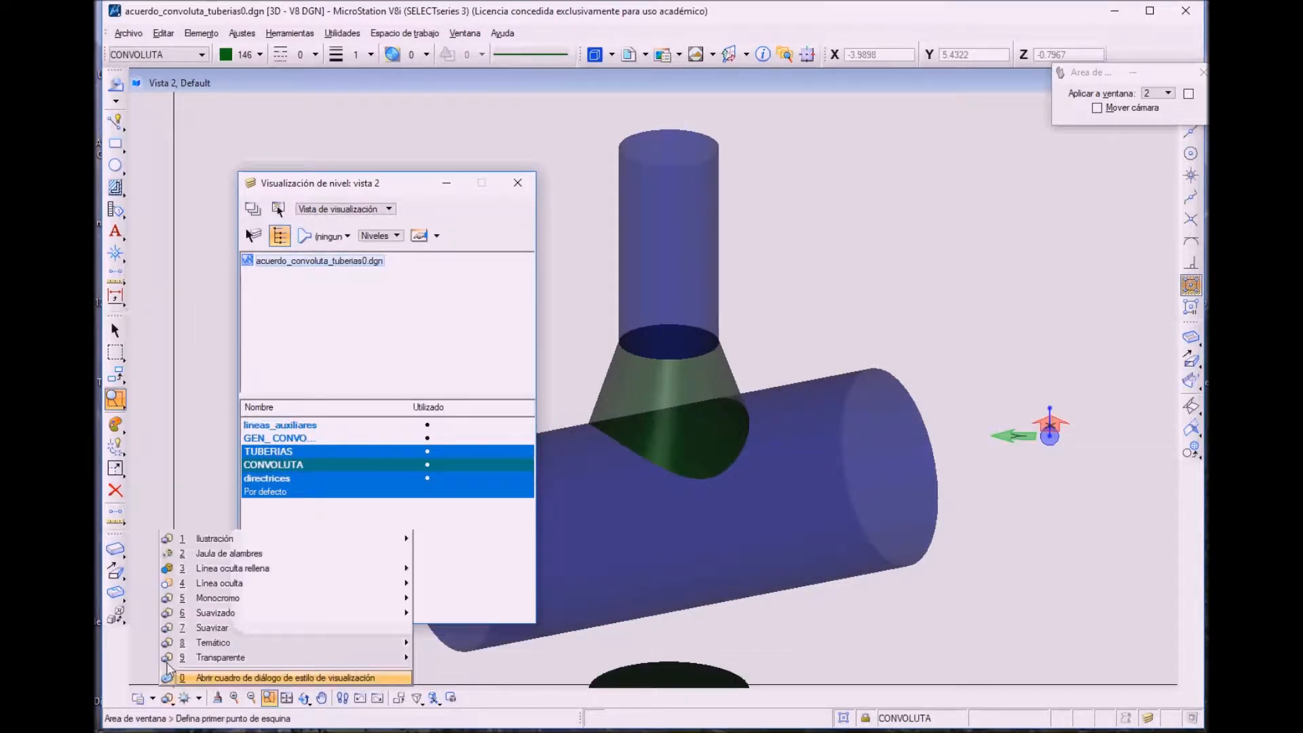
left_click(202, 551)
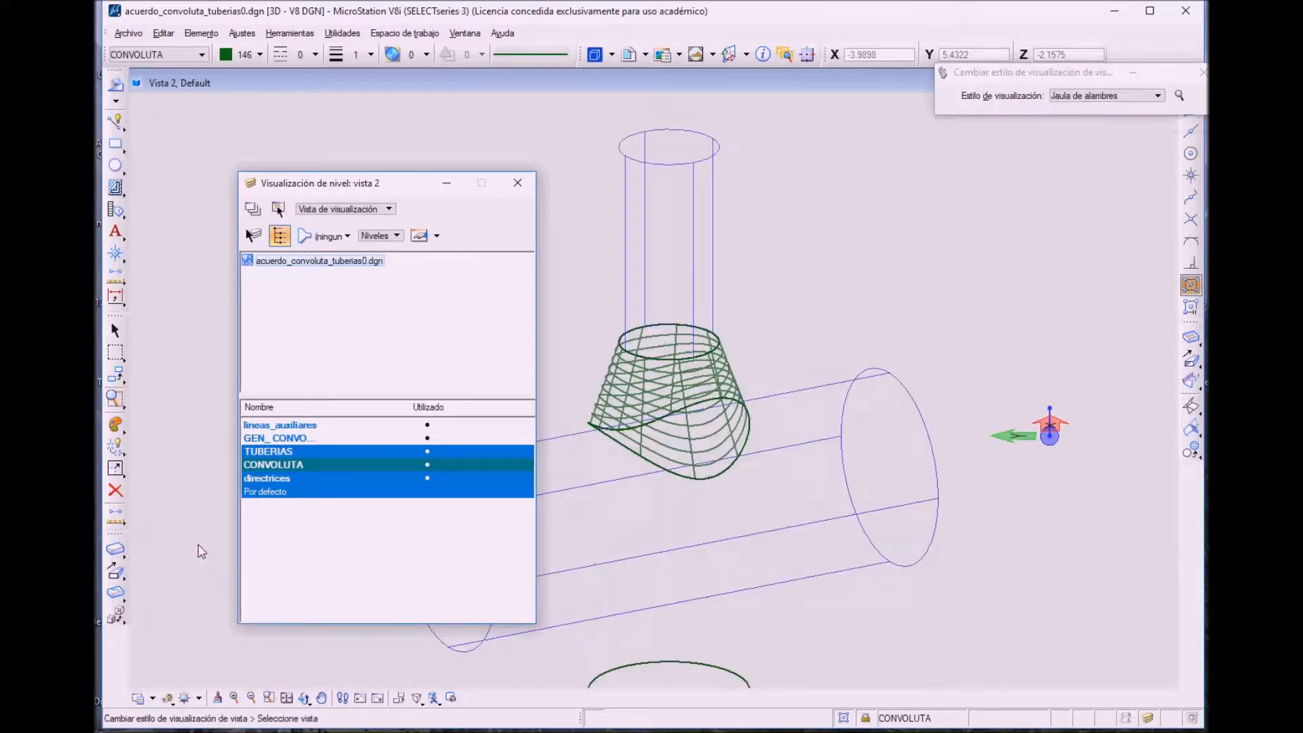
- Make directrices the active level and hide the CONVOLUTA level in view 2
double_click(279, 478)
left_click(281, 464)
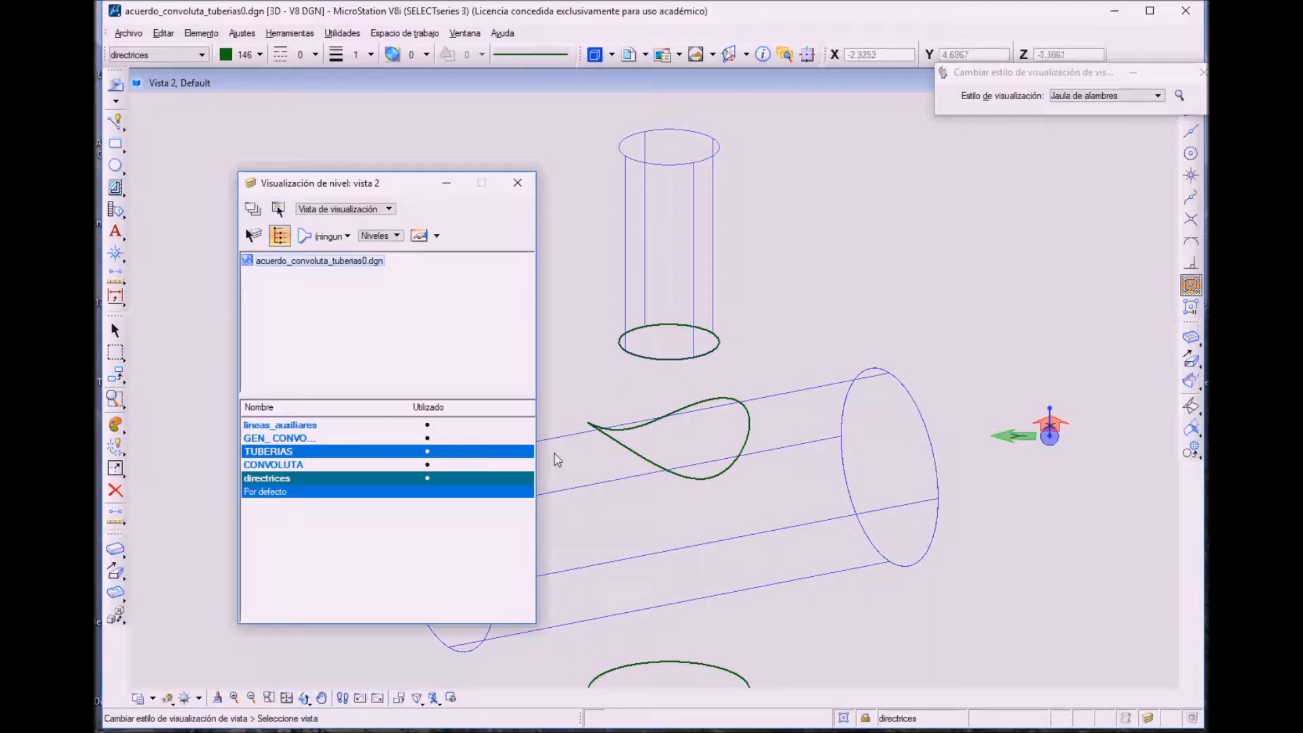
left_click_drag(332, 181, 212, 118)
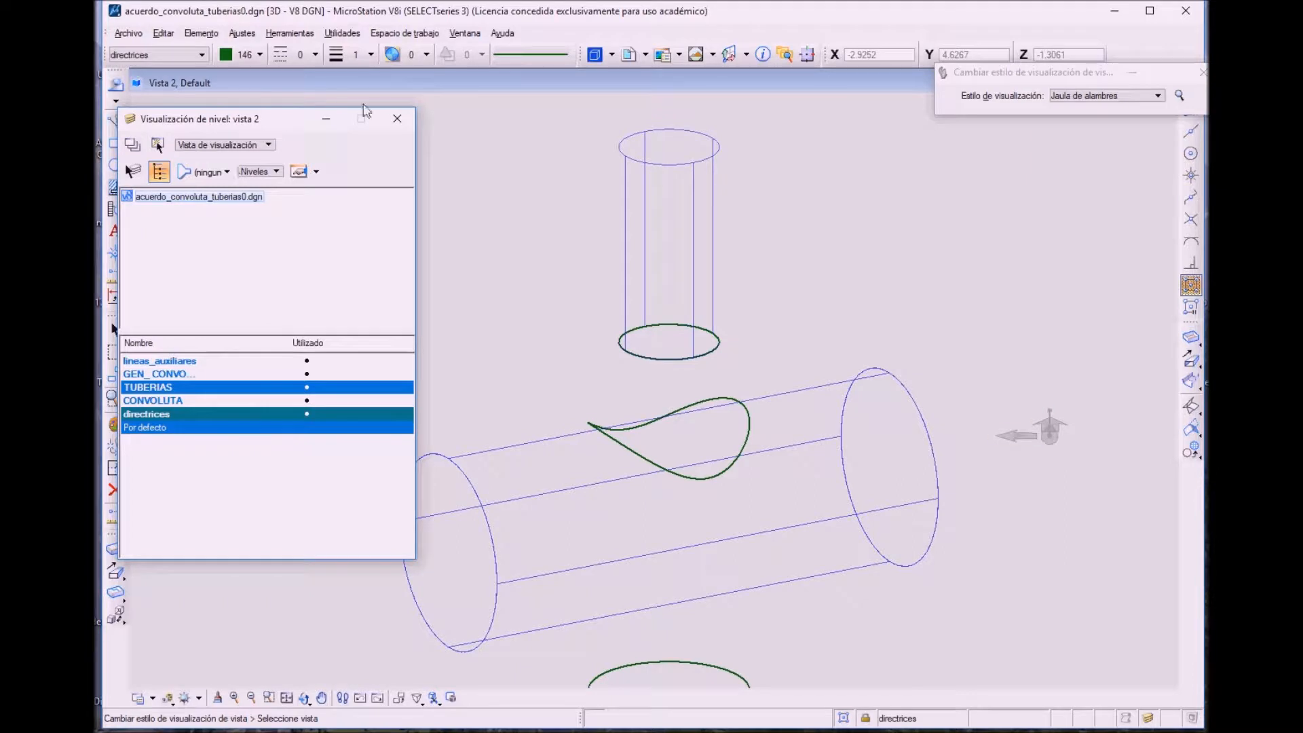
left_click(397, 119)
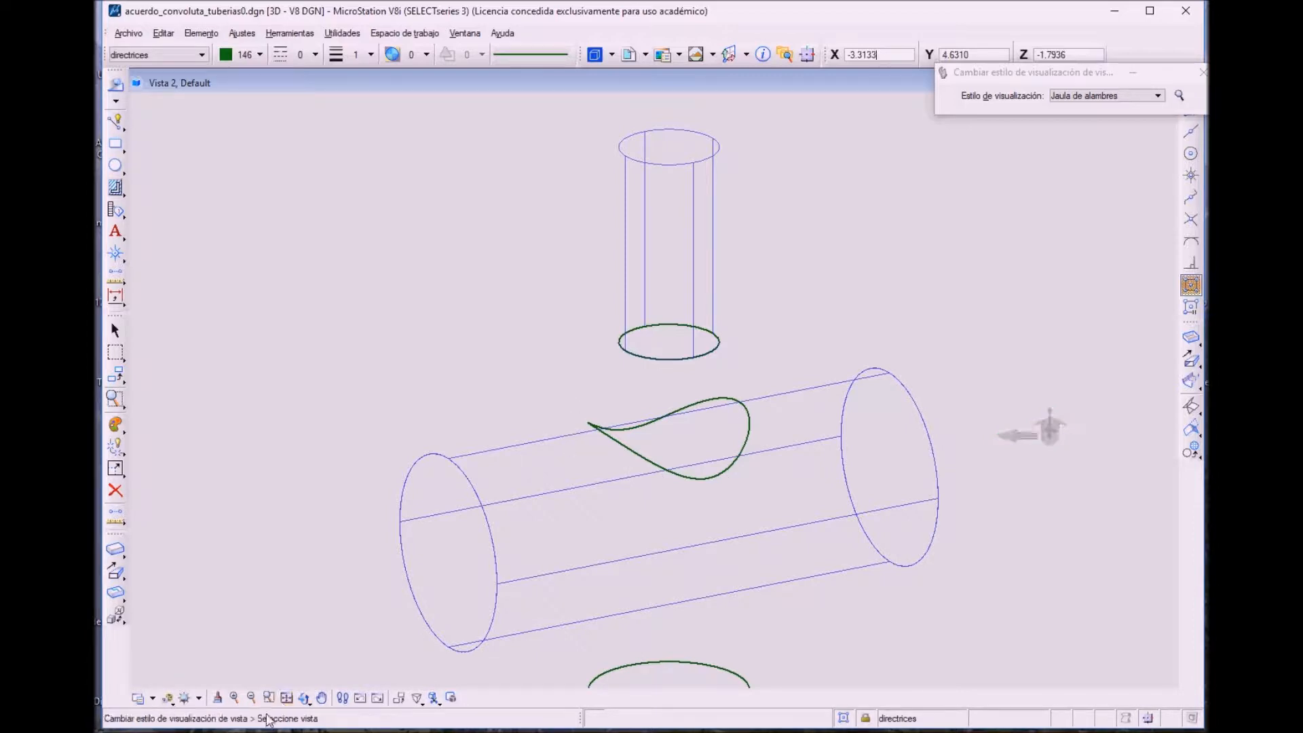
- Turn on the CONVOLUTA and GEN_ CONVO... levels to show the transition surface with its generatrix above the base circle
left_click(302, 697)
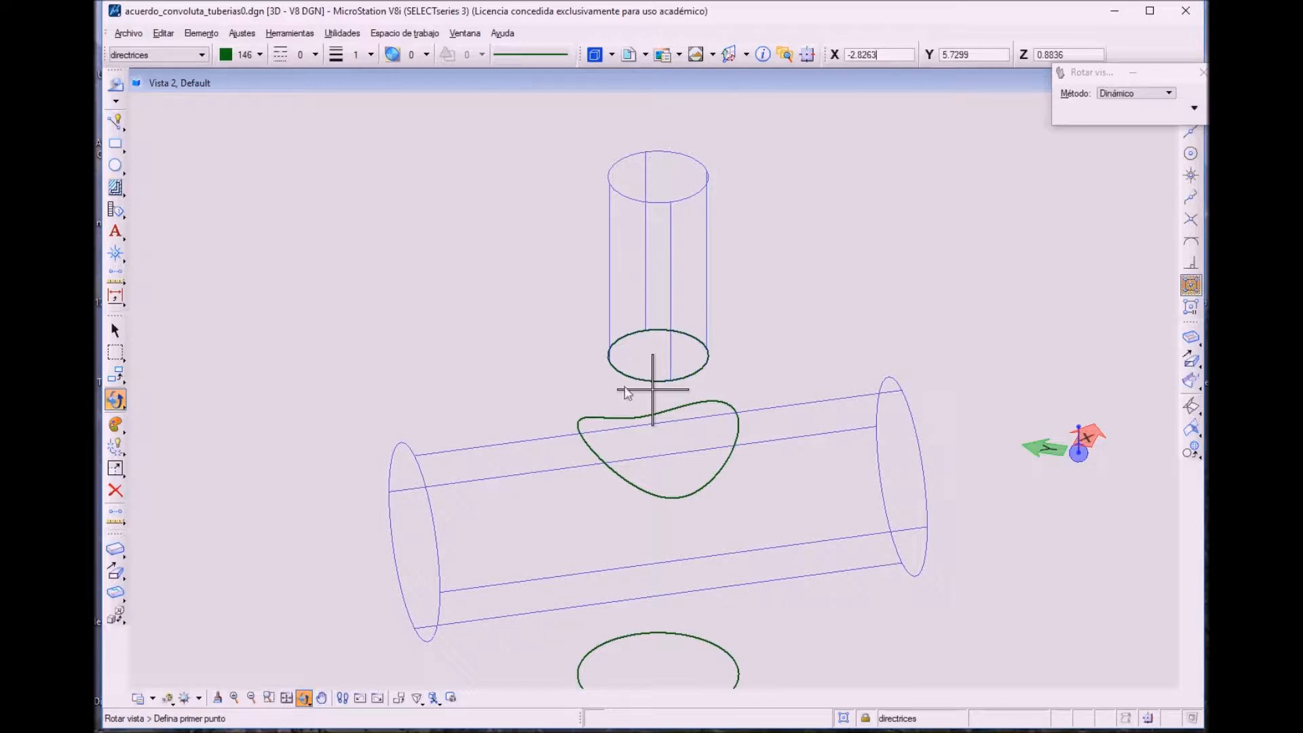
left_click_drag(736, 614, 677, 620)
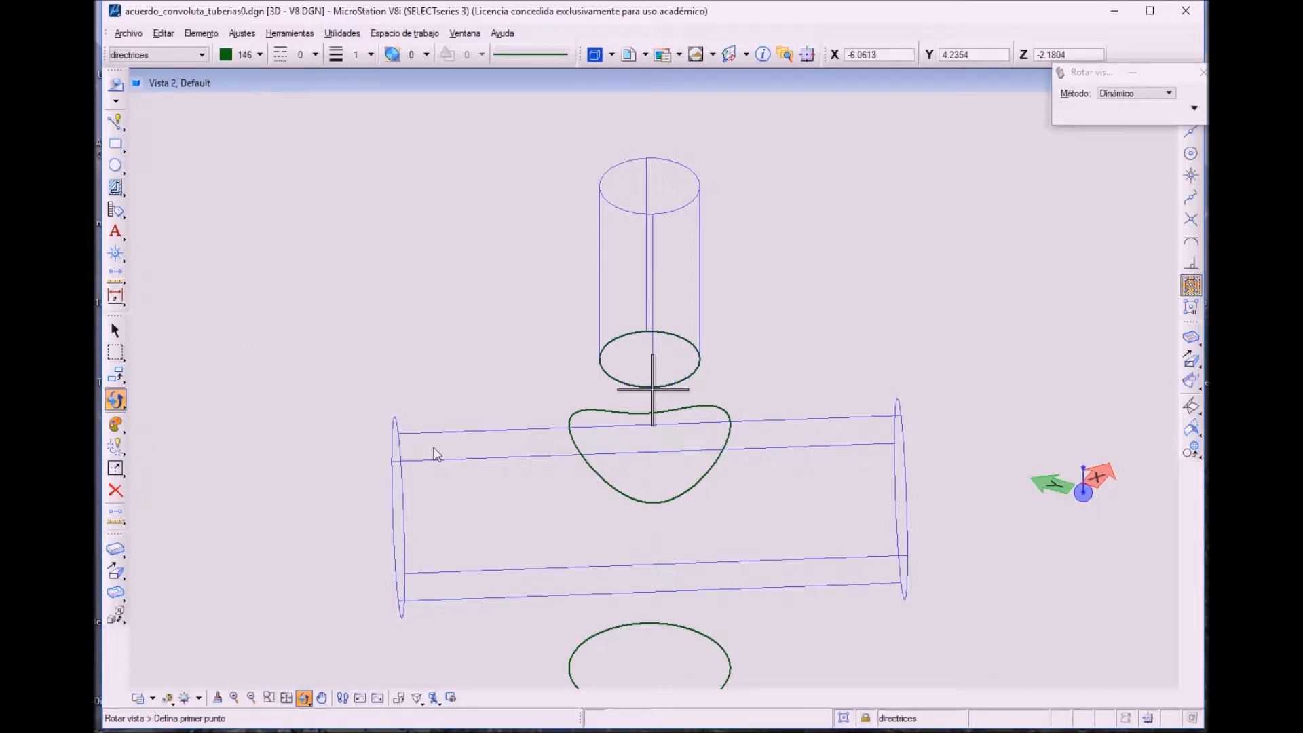
key("ctrl+e")
left_click(162, 398)
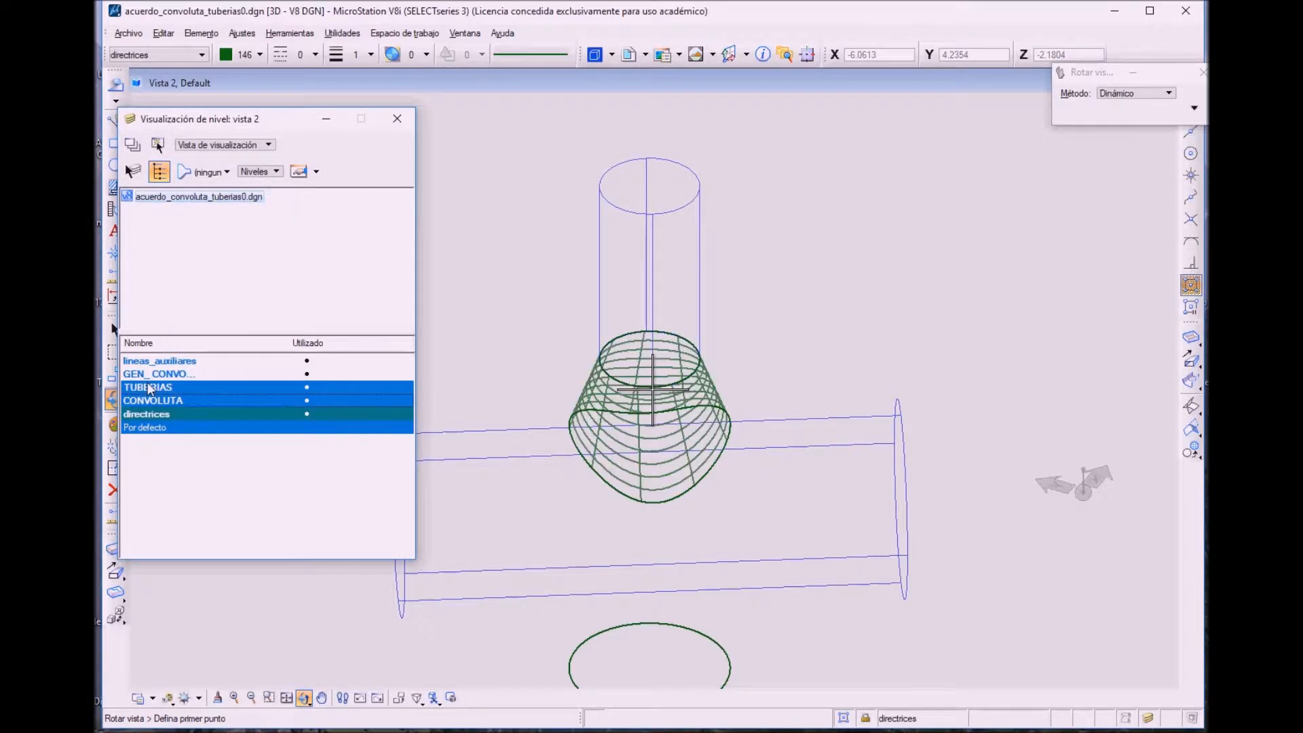
left_click(158, 373)
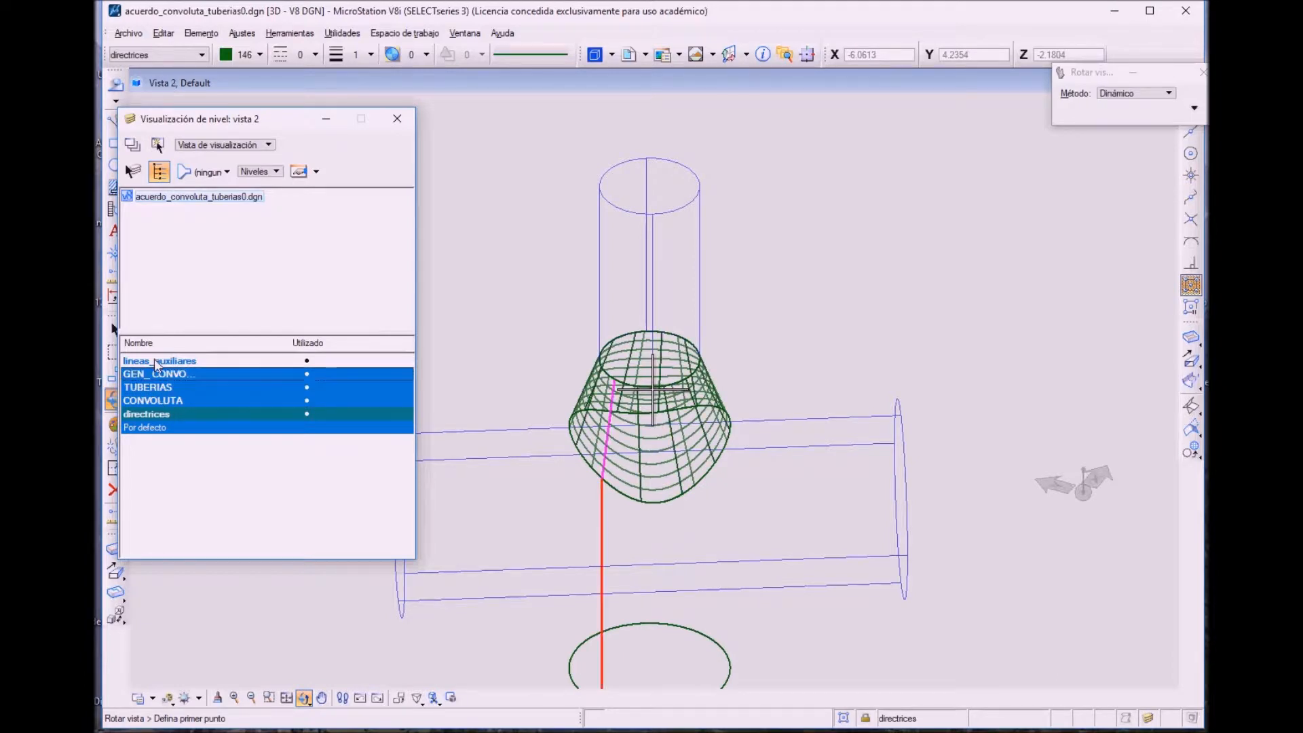
left_click(392, 118)
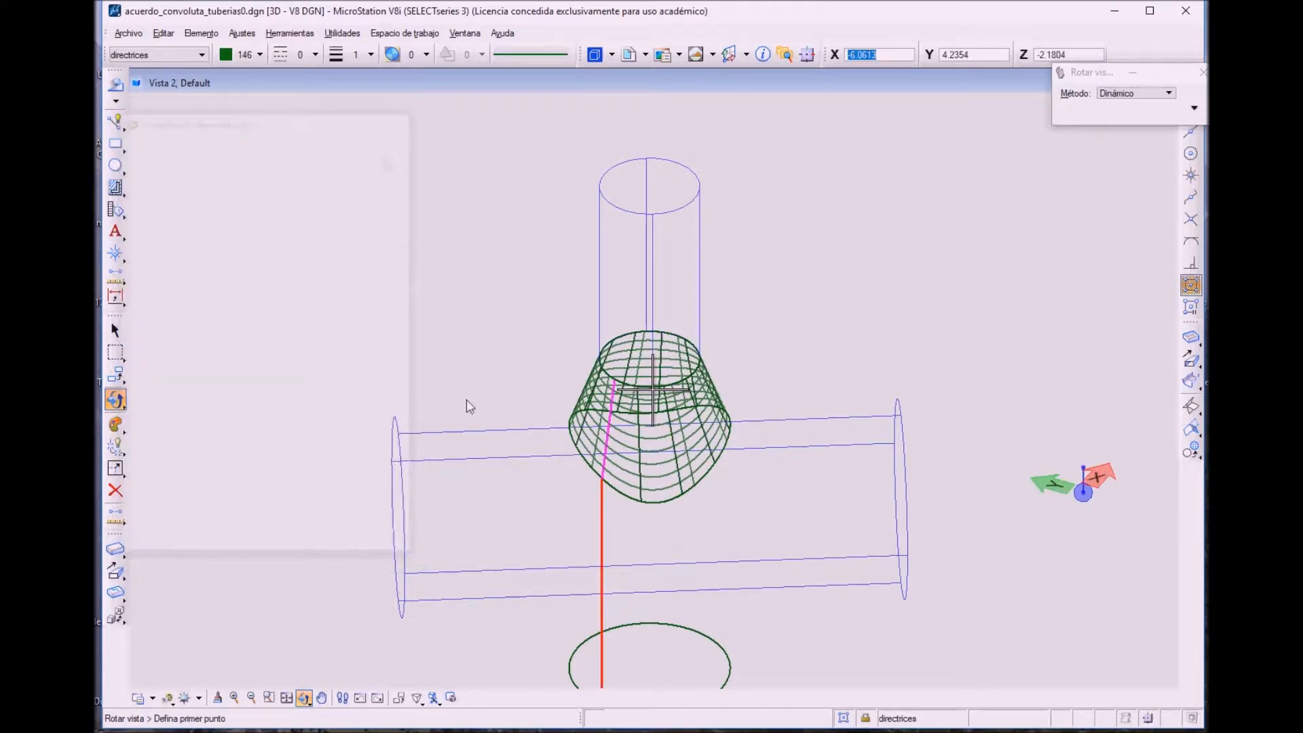
left_click(322, 697)
left_click_drag(303, 685, 294, 548)
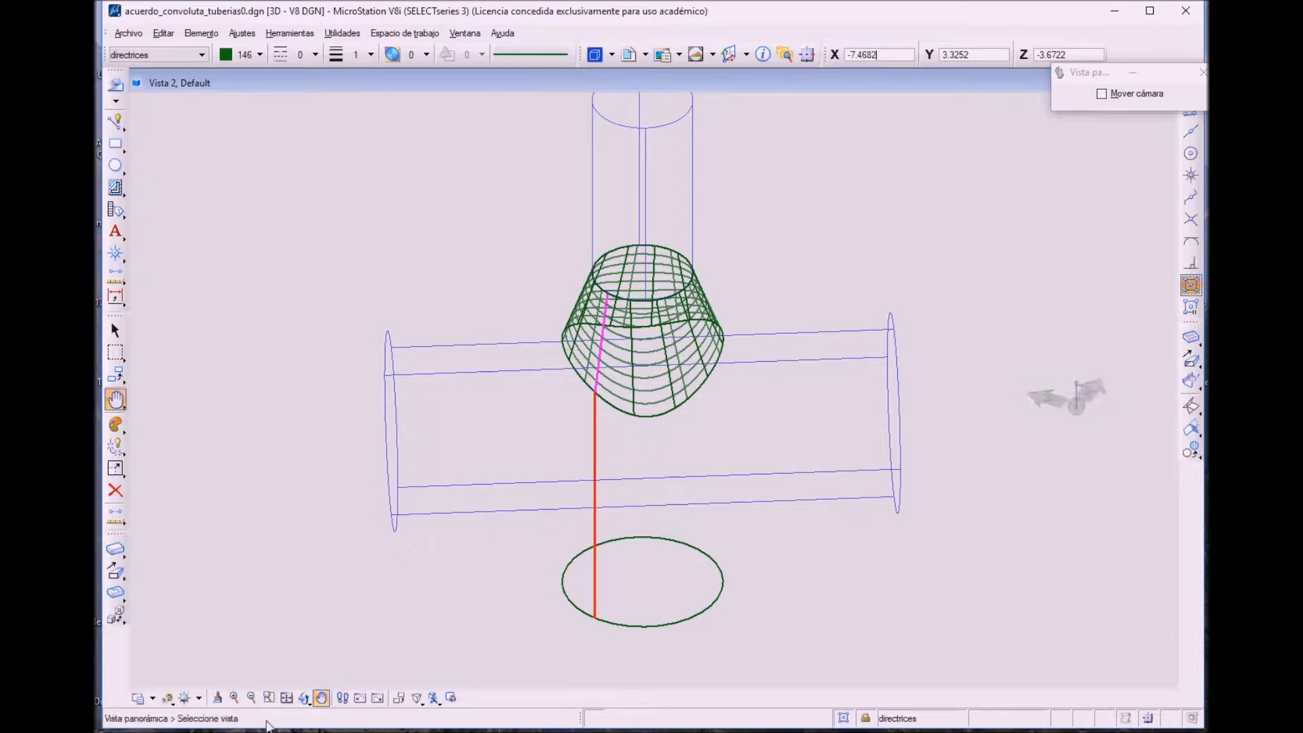
- Examine the pipe joint in the Suavizar display style and return the view to Jaula de alambres
left_click(138, 697)
mouse_move(198, 605)
left_click(229, 626)
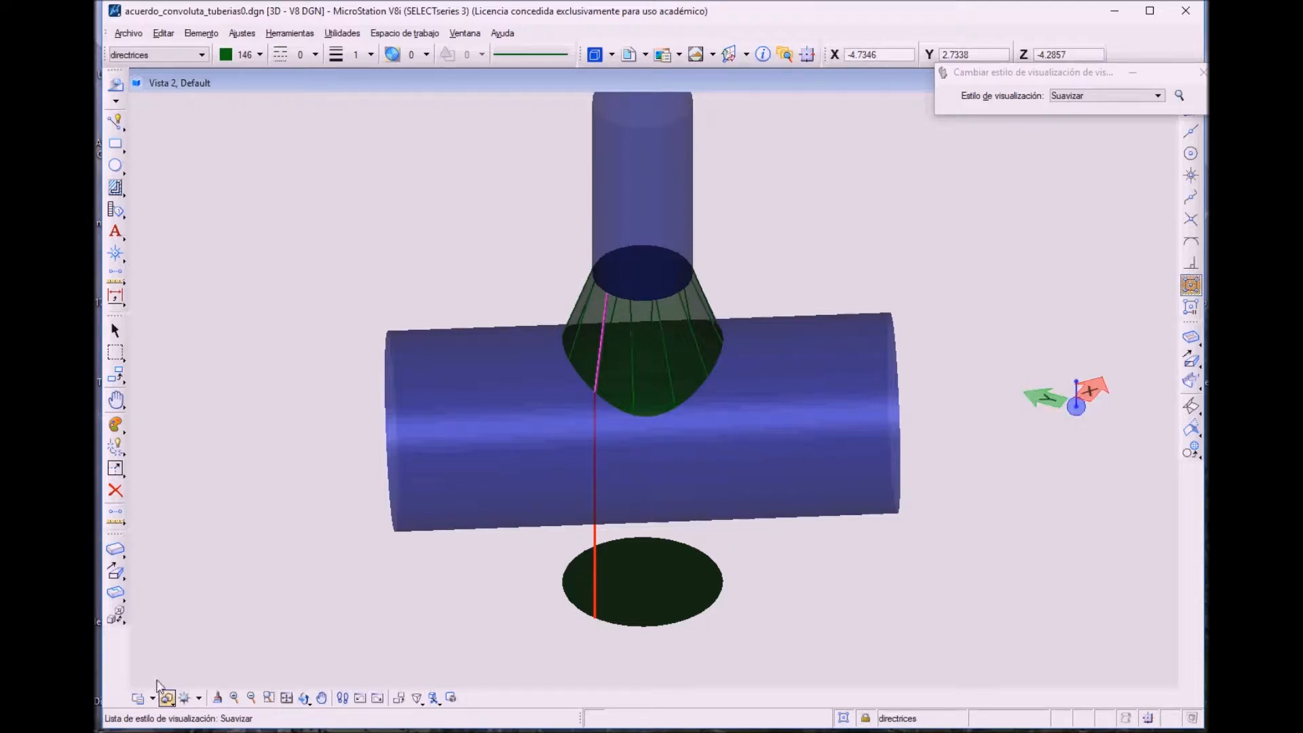
left_click(157, 691)
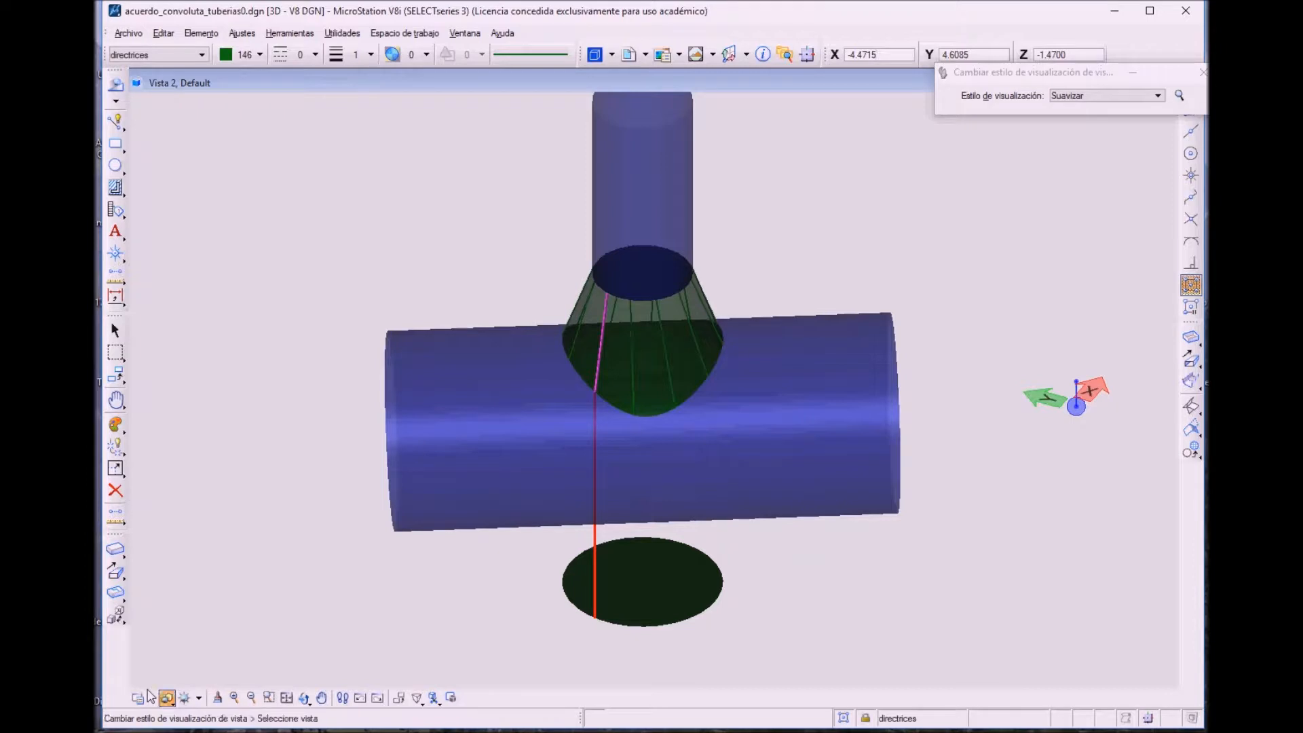
left_click(166, 698)
left_click(200, 552)
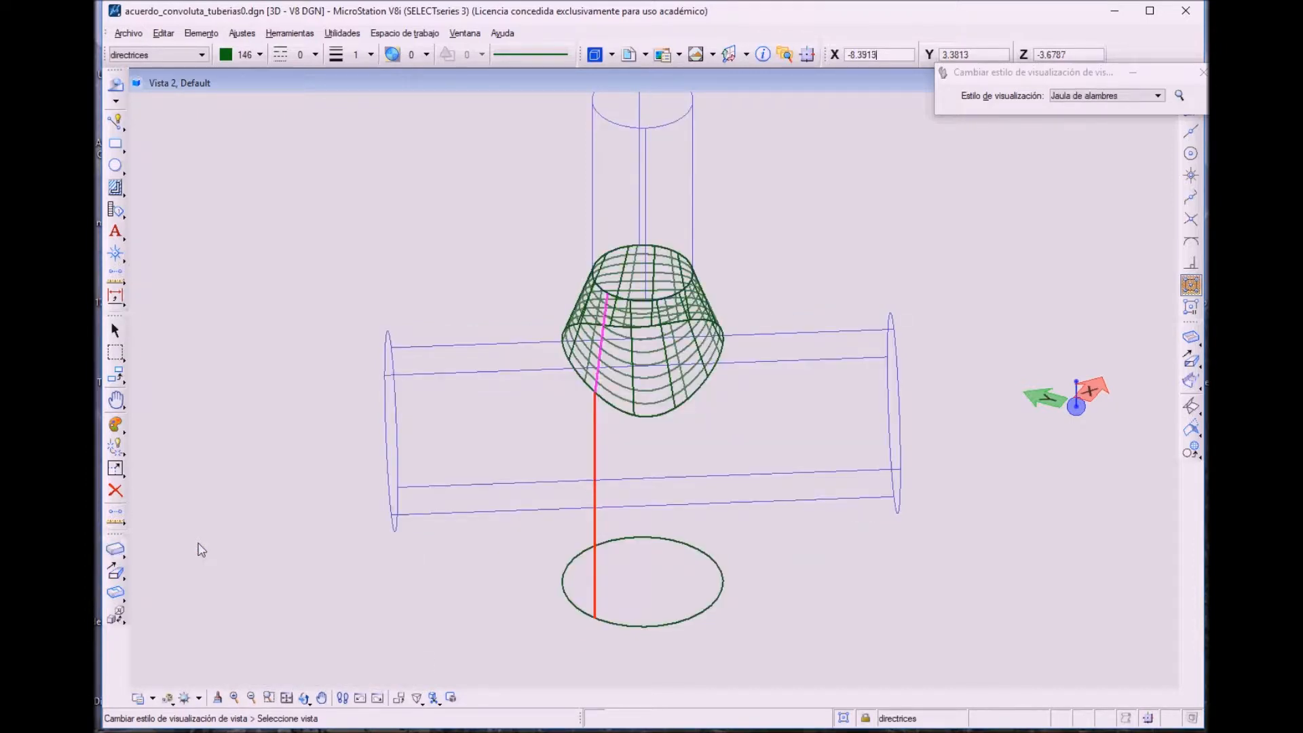
- Turn on the lineas_auxiliares level and frame the second pipe model with its auxiliary circles in an oblique view
left_click(287, 698)
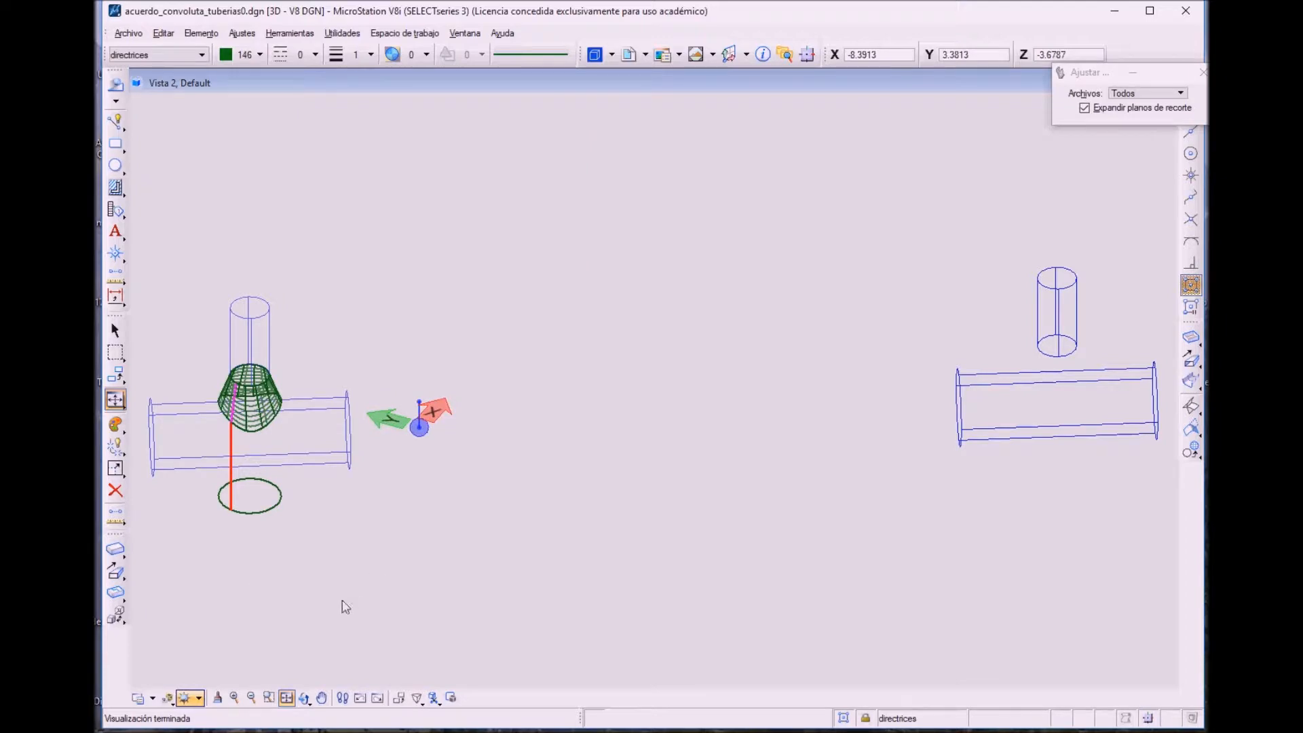
key("ctrl+e")
left_click(174, 356)
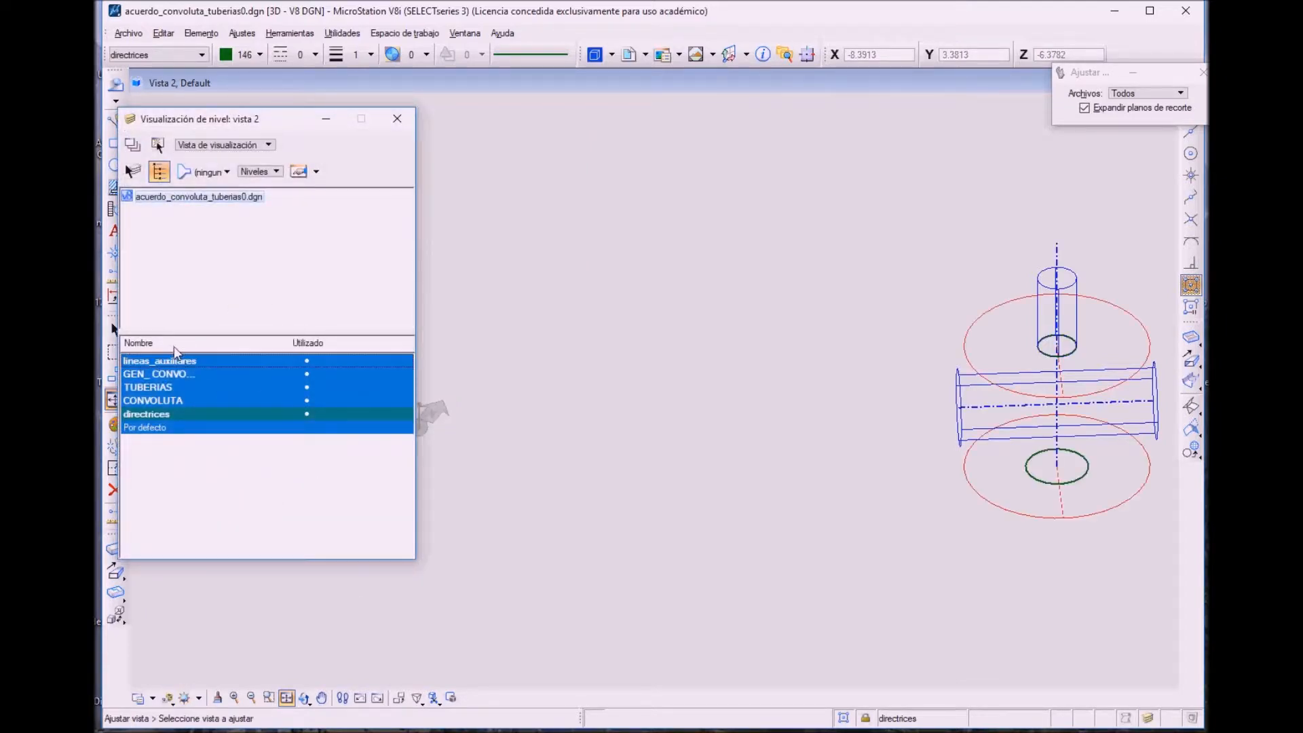
left_click(263, 693)
left_click(841, 220)
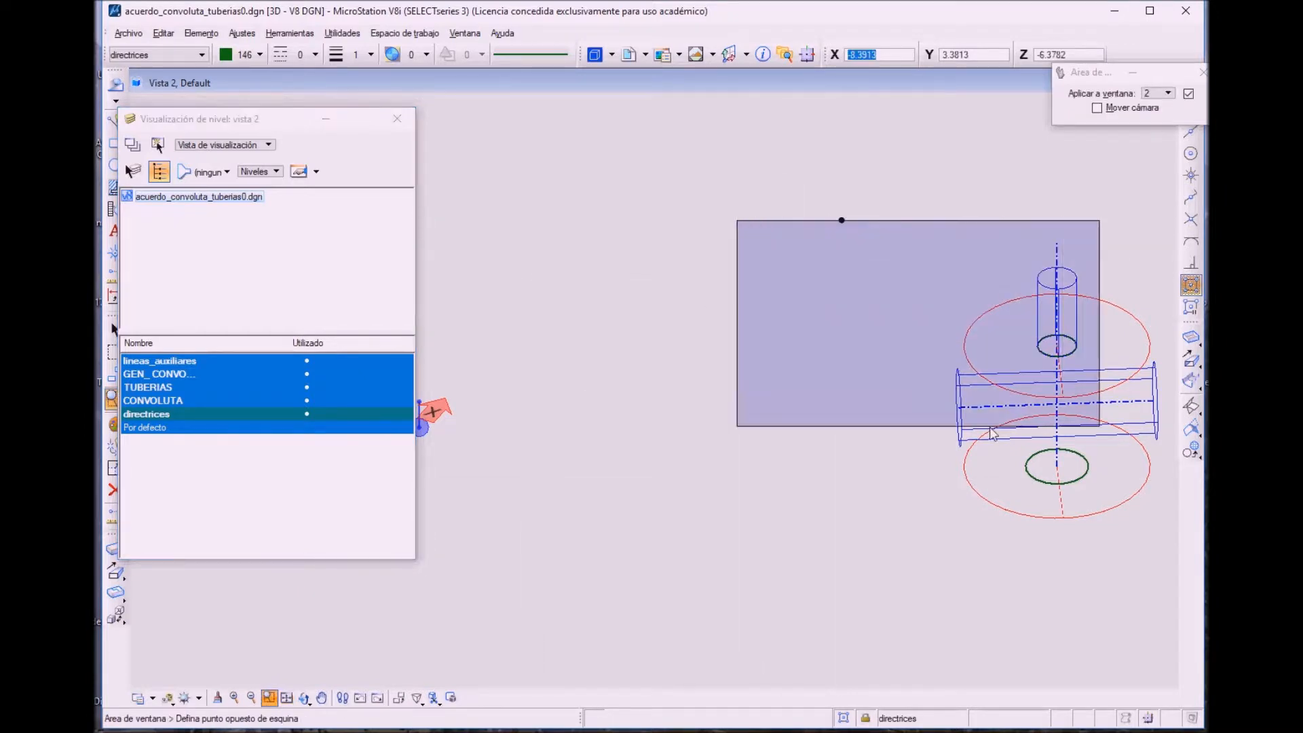
left_click(1012, 532)
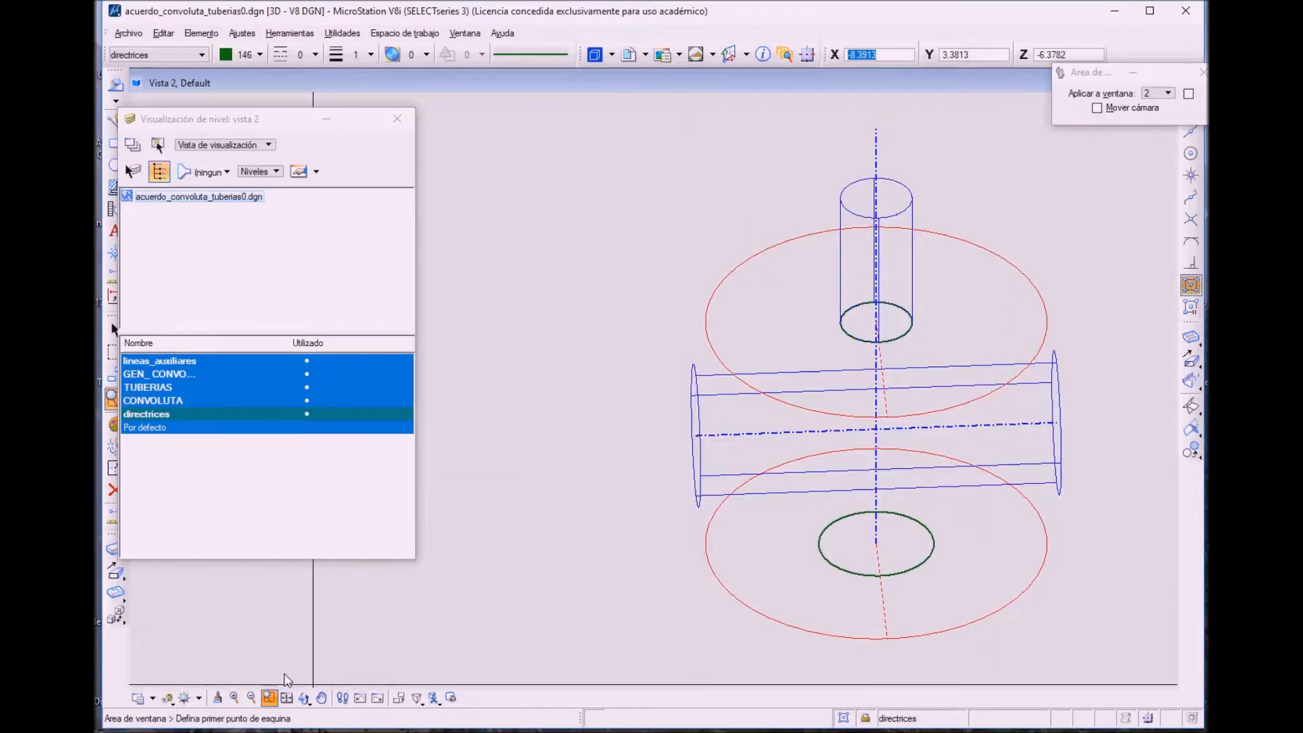
left_click(304, 698)
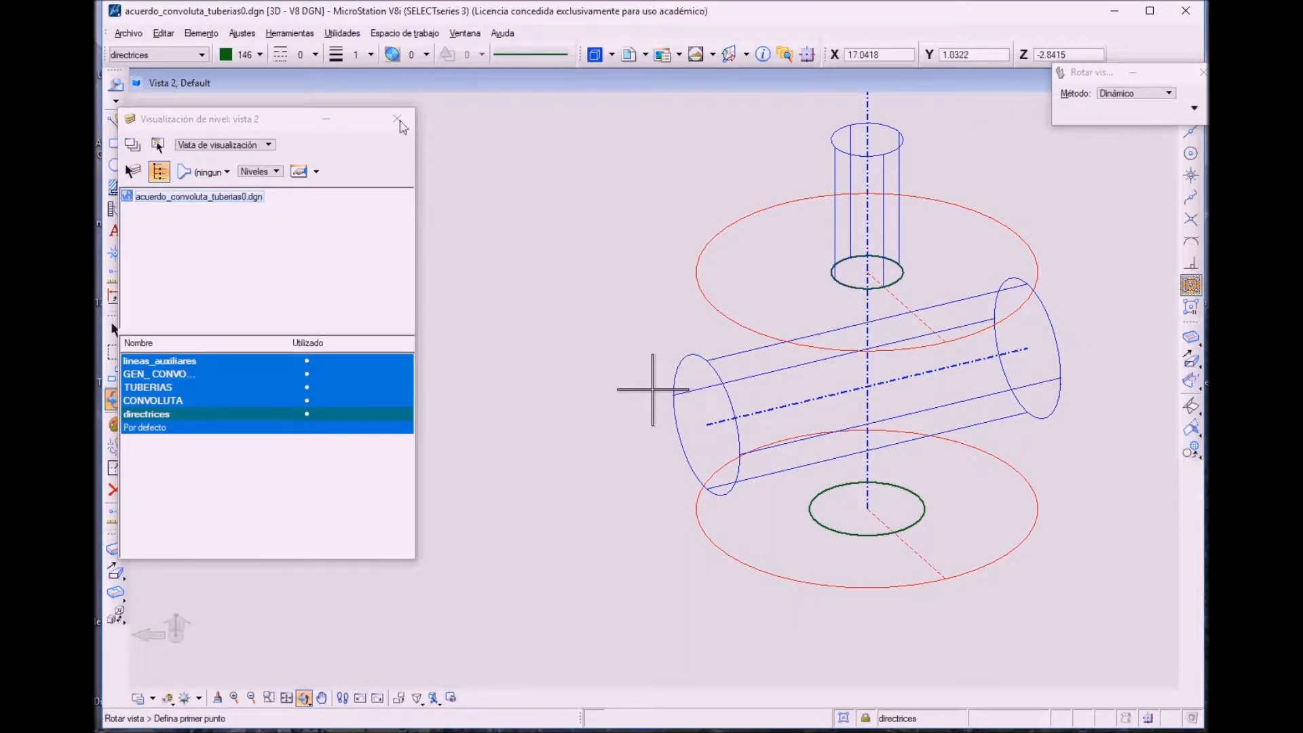
left_click(397, 119)
- Copy the small lower circle about 1.91 units vertically upward to the height of the horizontal pipe's axis
left_click(115, 374)
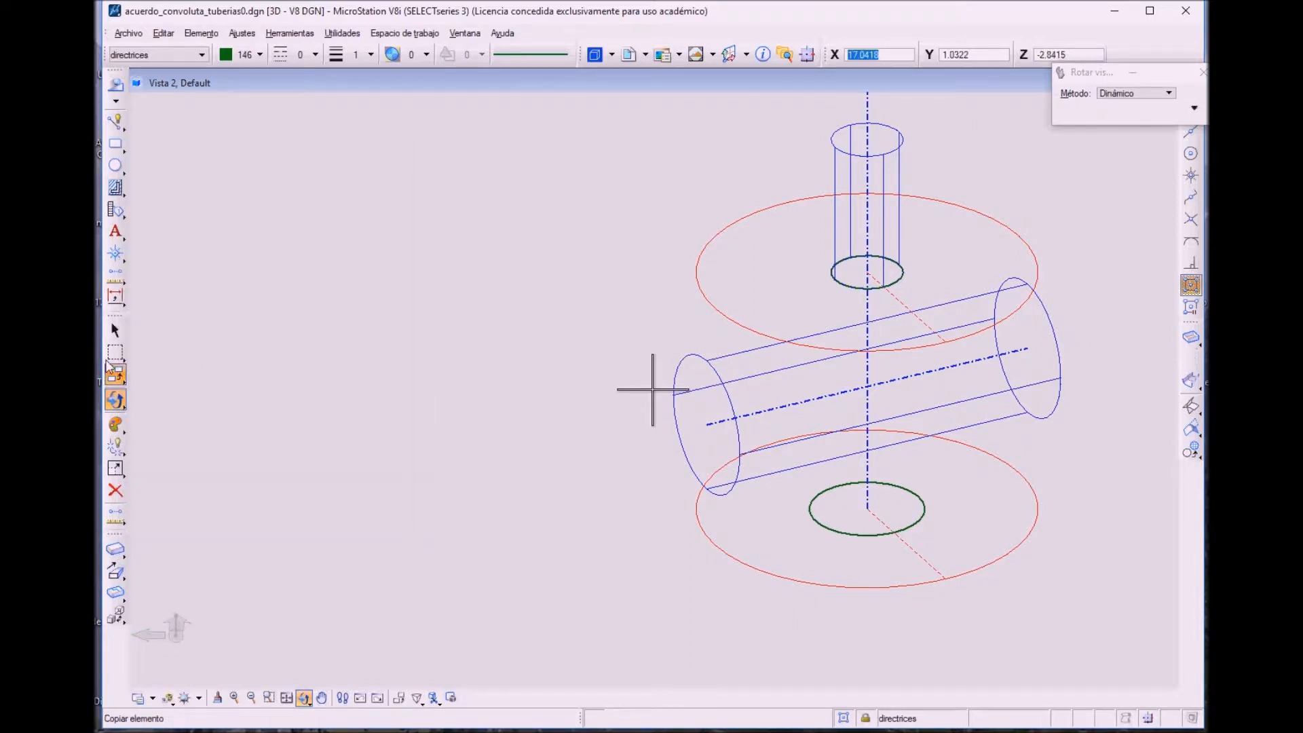
left_click(910, 489)
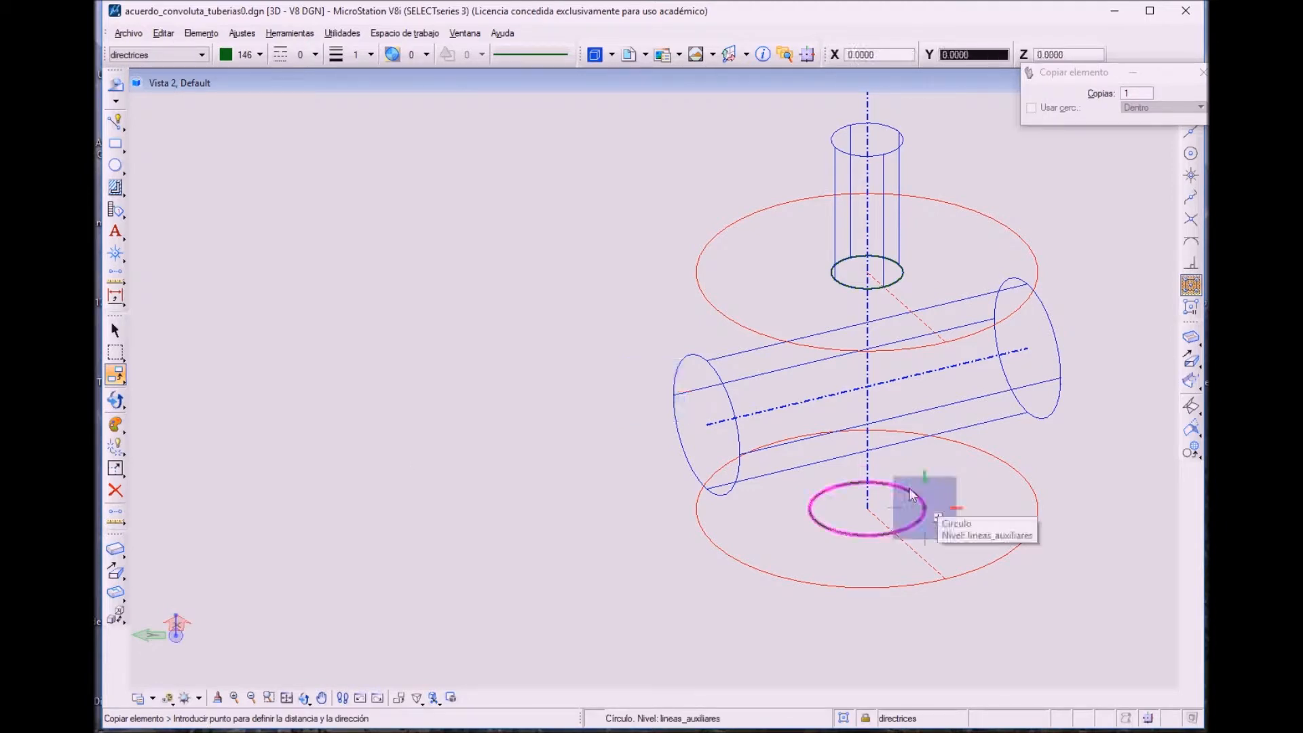
key("e")
key("e")
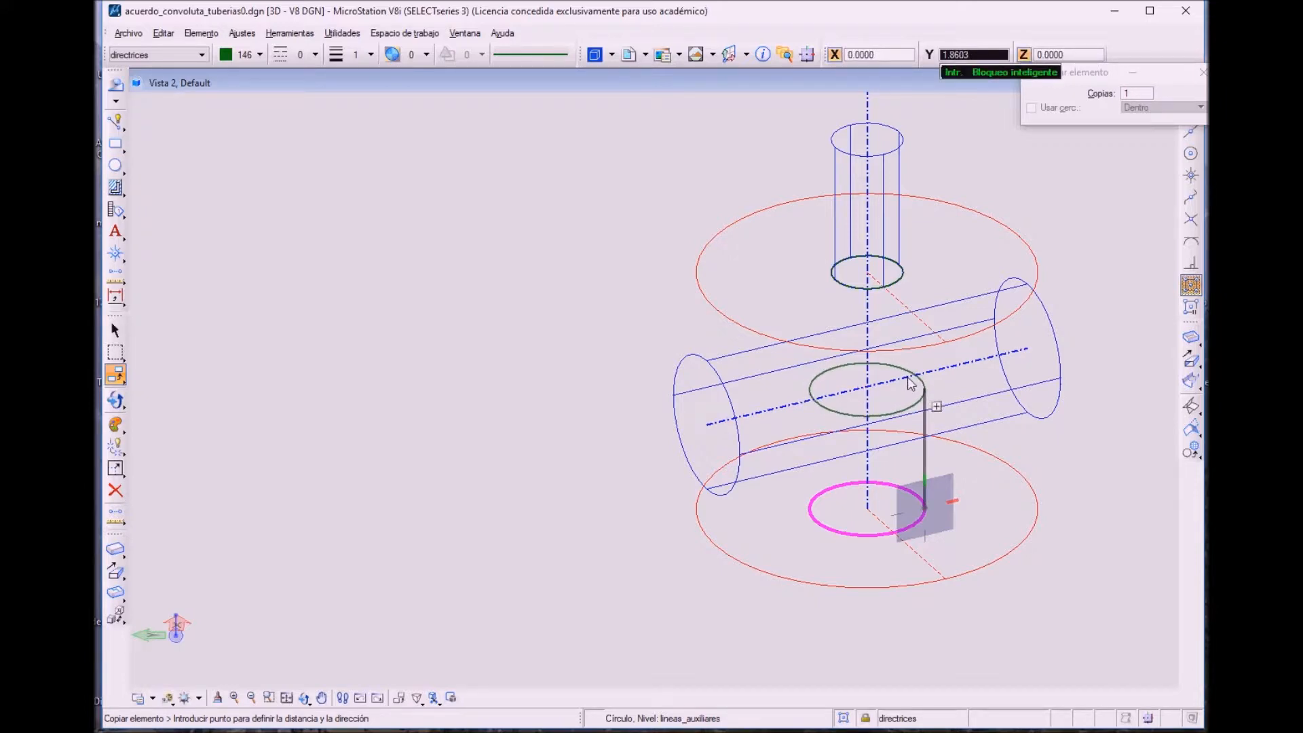
left_click(1020, 338)
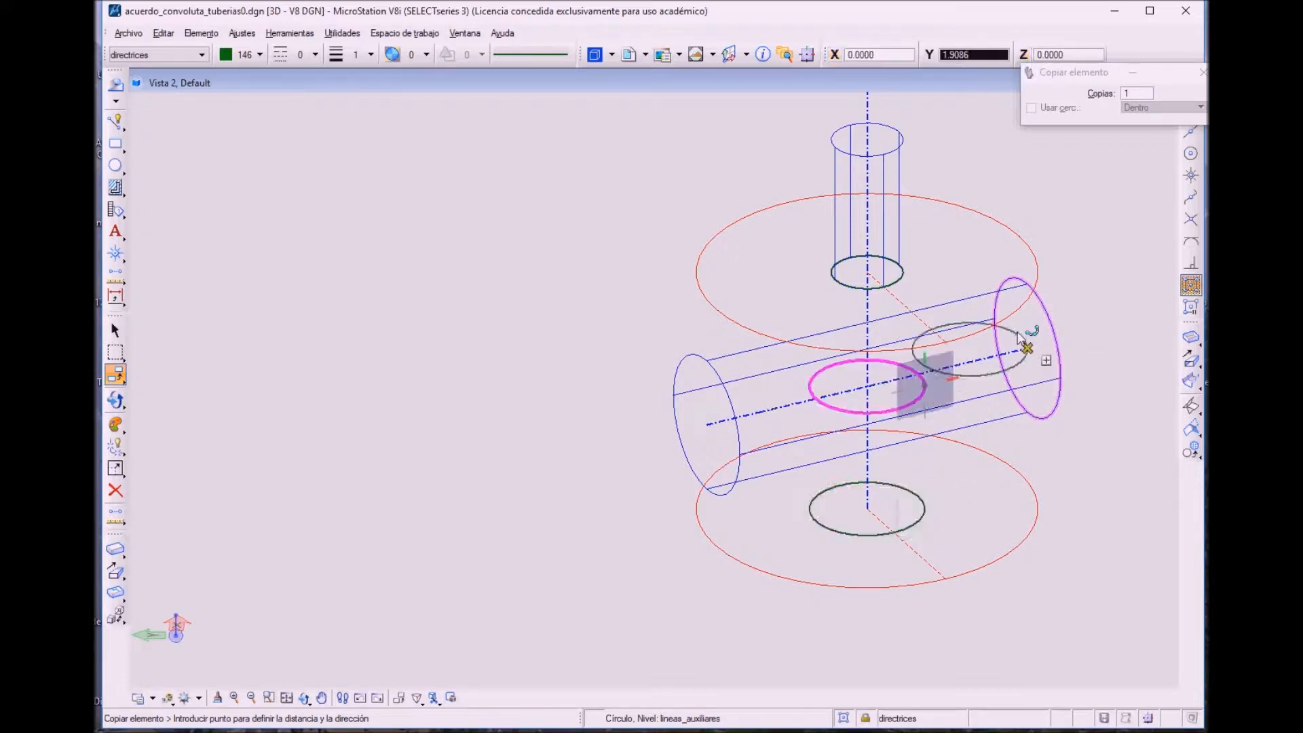
right_click(1021, 341)
- Extrude the copied circle orthogonally upward about 1.35 units as a solid cylinder, keeping the original circle
left_click(114, 570)
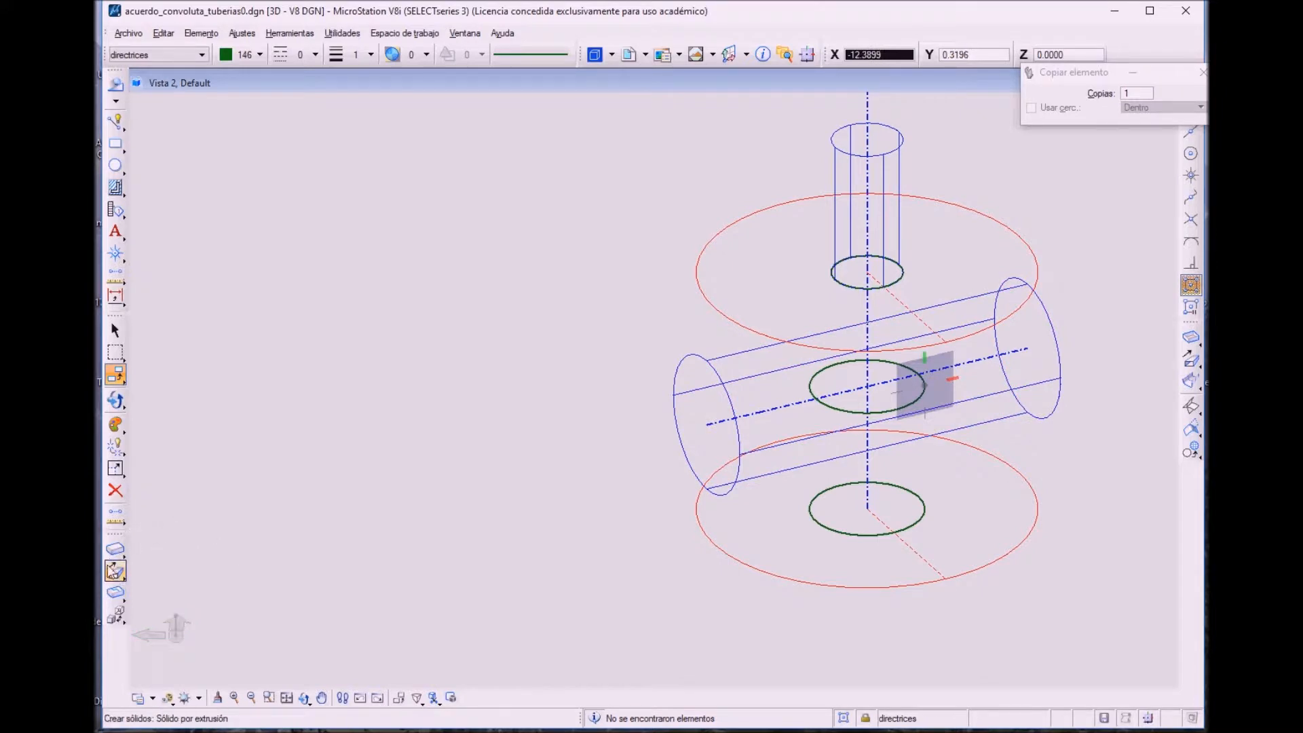
left_click(114, 571)
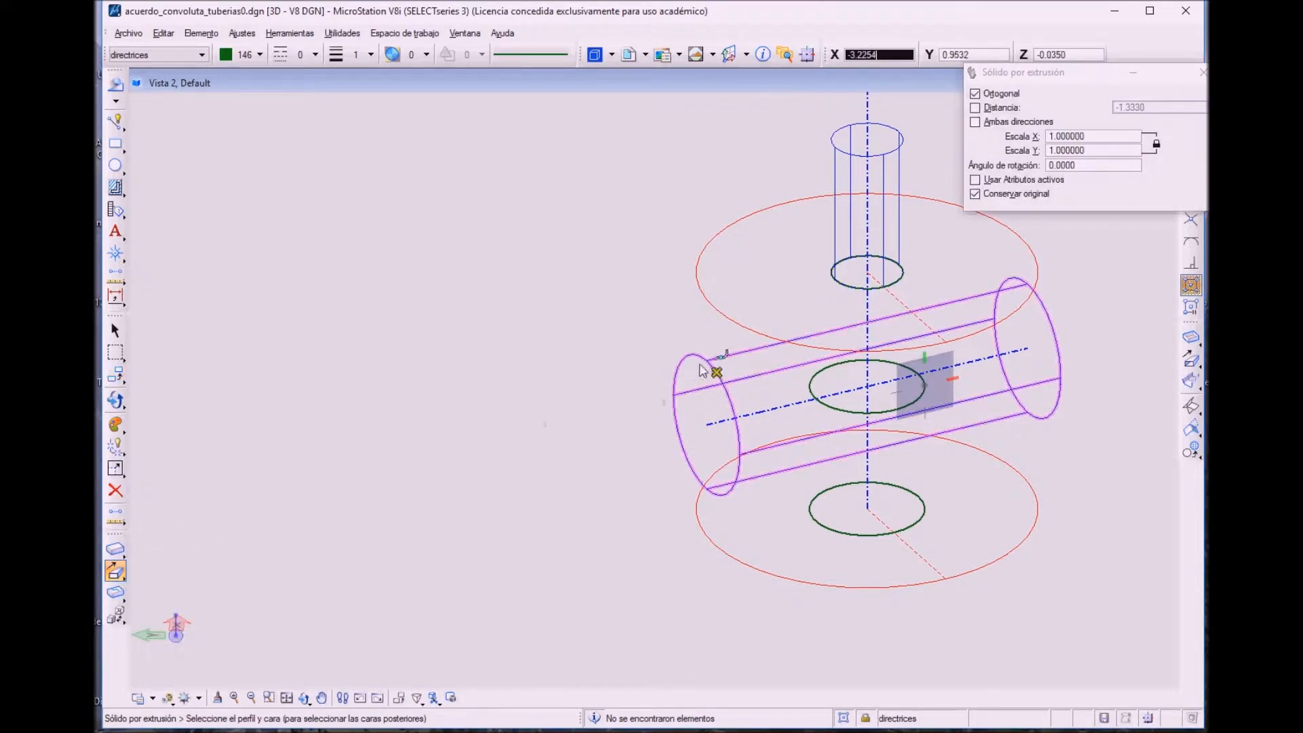
left_click(798, 353)
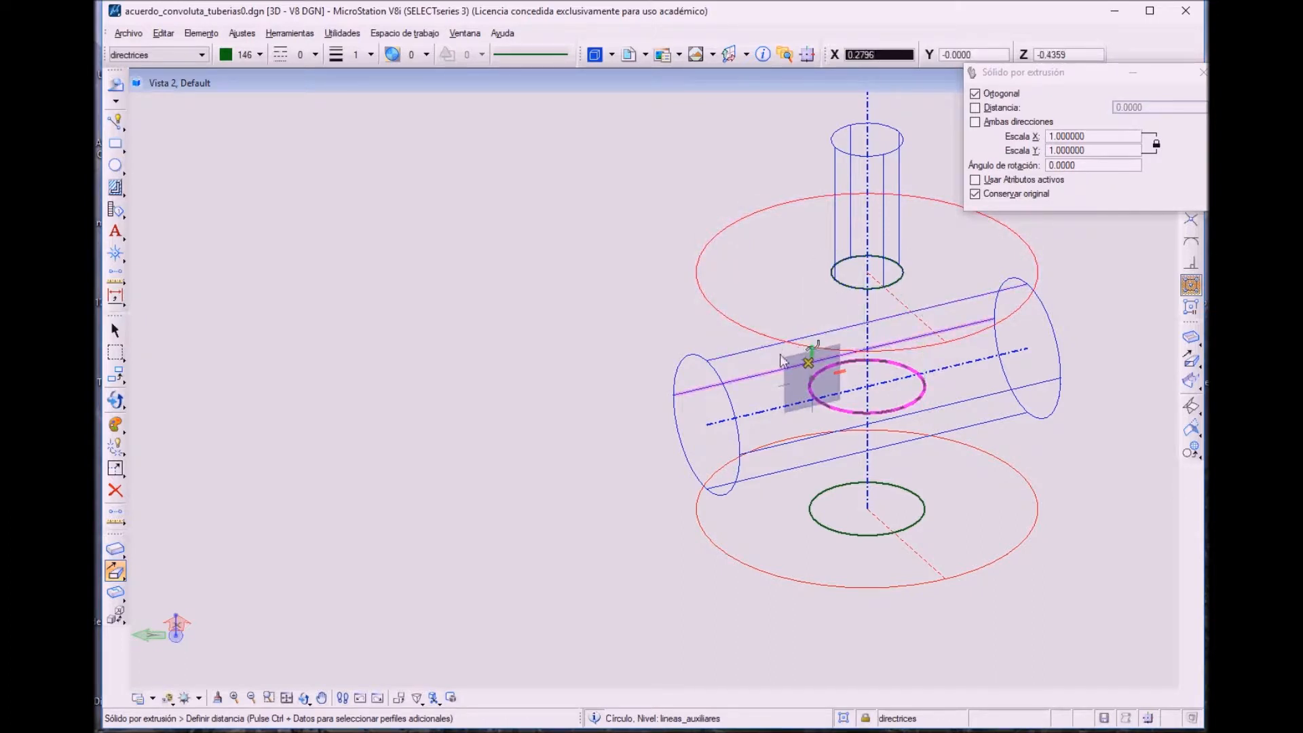
left_click(654, 321)
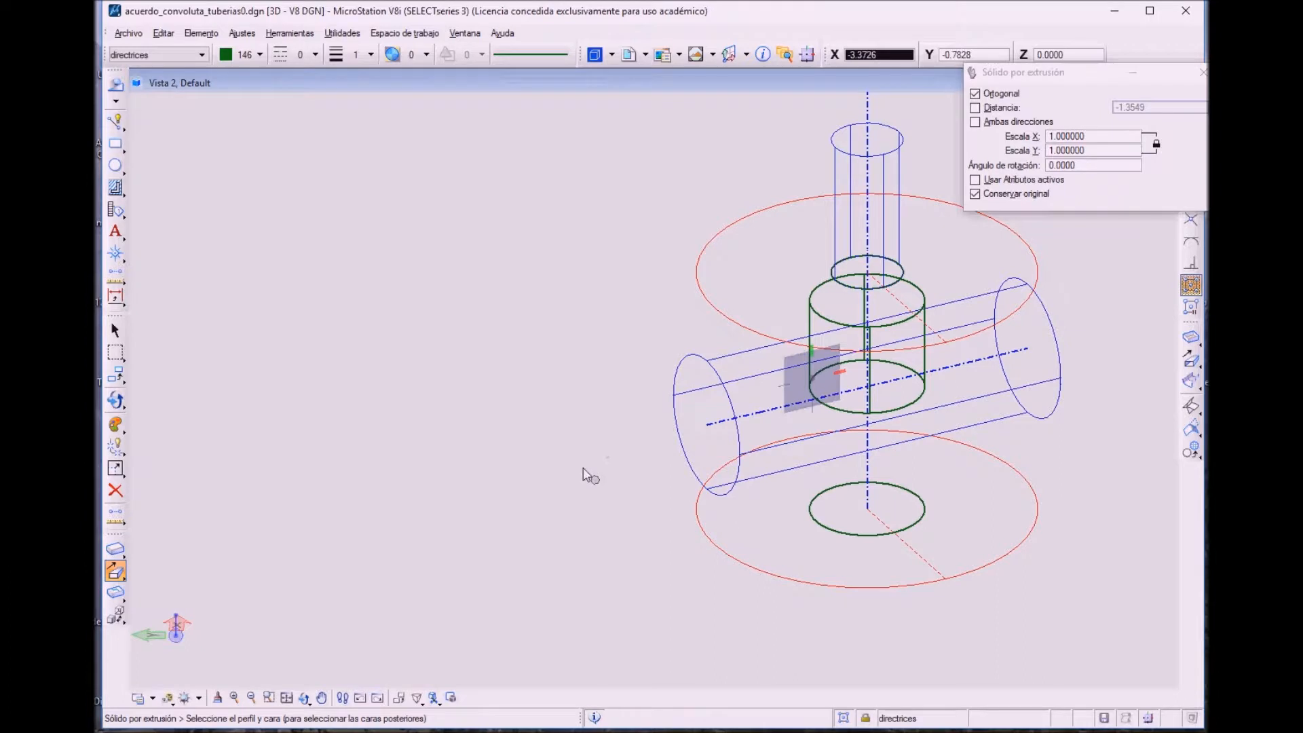
- Compute the intersection curve between the extruded cylinder and the horizontal pipe
left_click(321, 698)
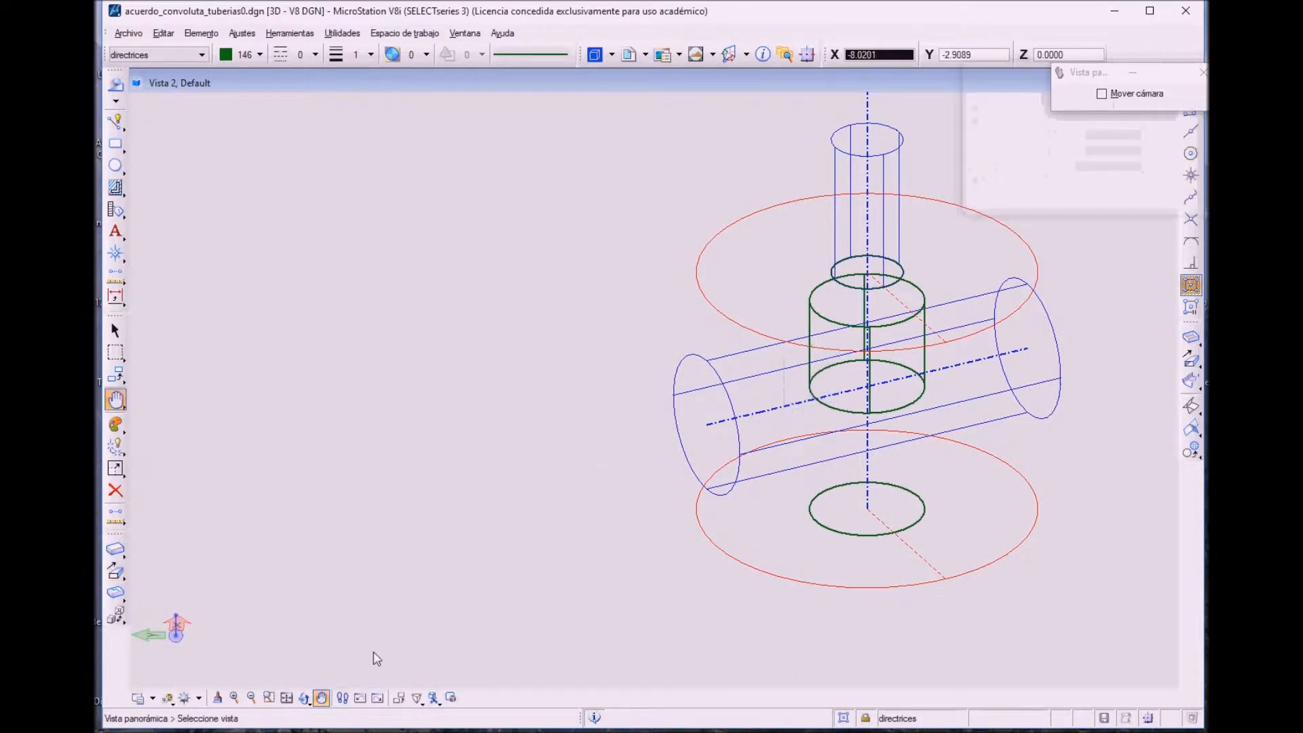
mouse_move(580, 560)
left_mouse_down()
mouse_move(401, 609)
mouse_move(366, 580)
left_mouse_up()
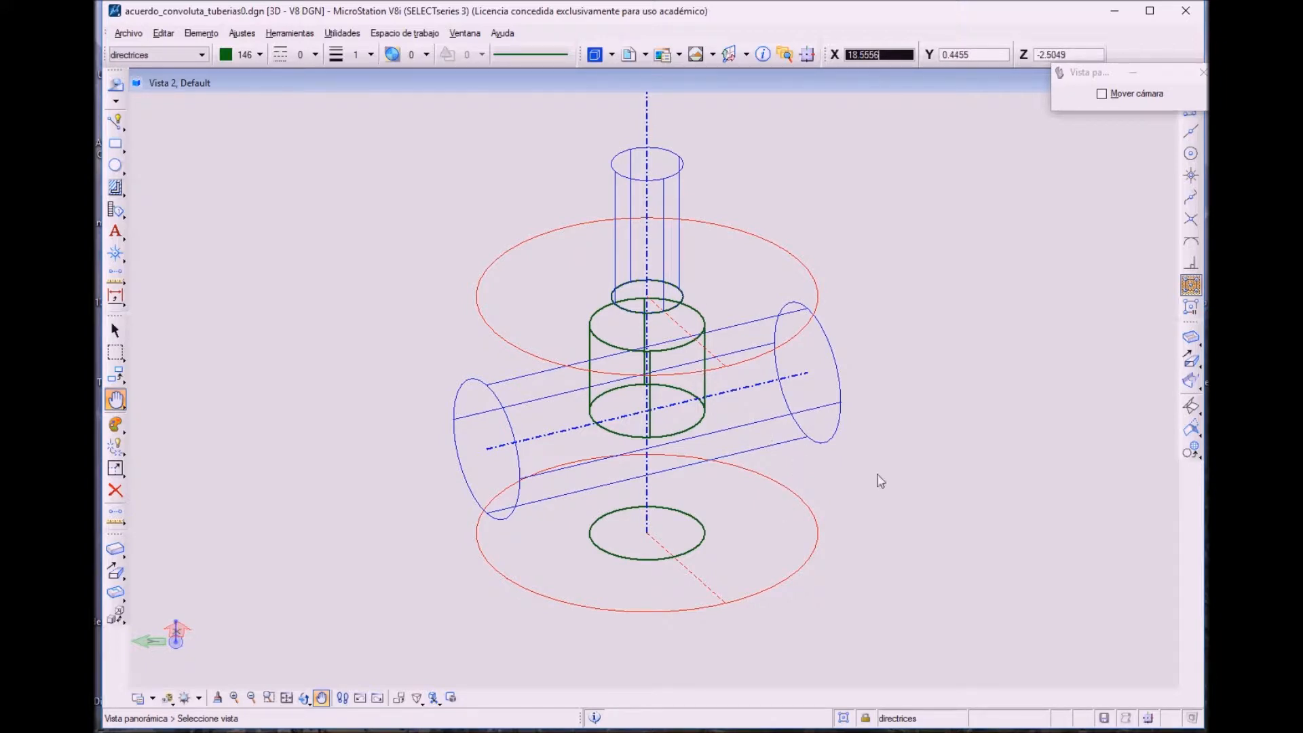
left_click(1187, 446)
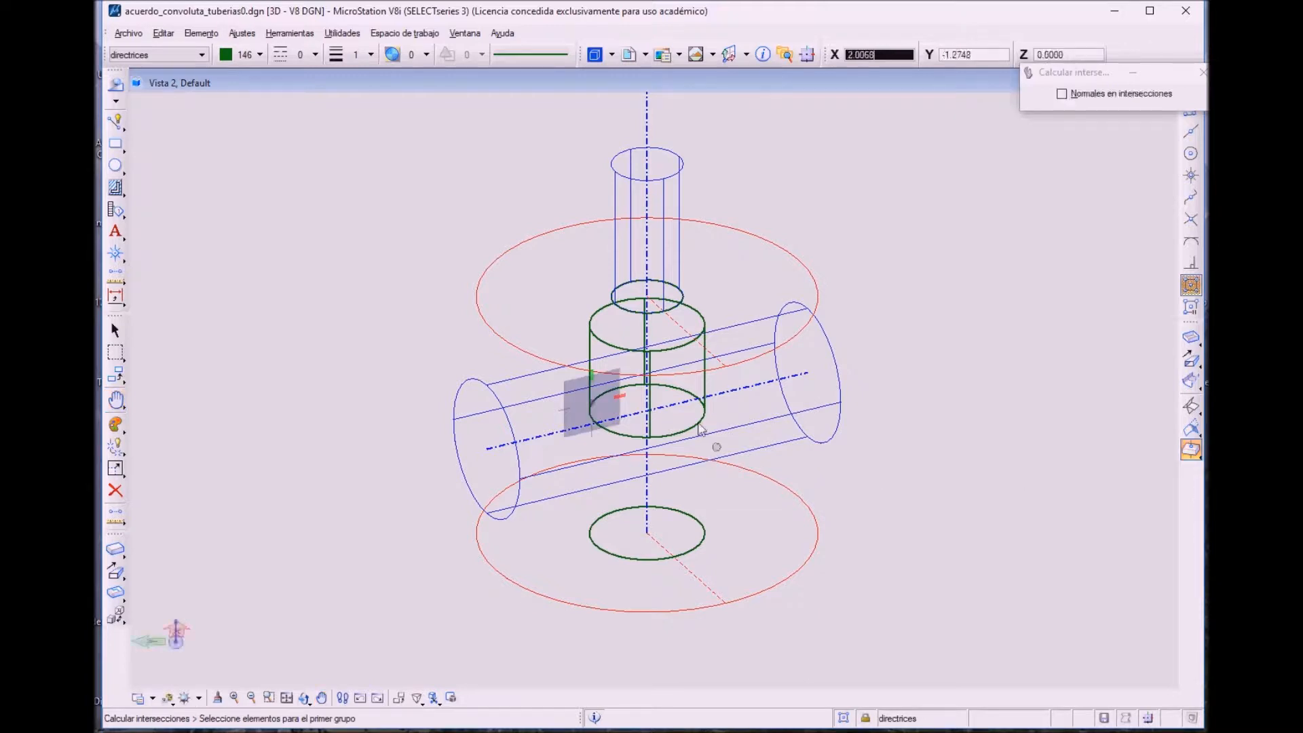
left_click(696, 386)
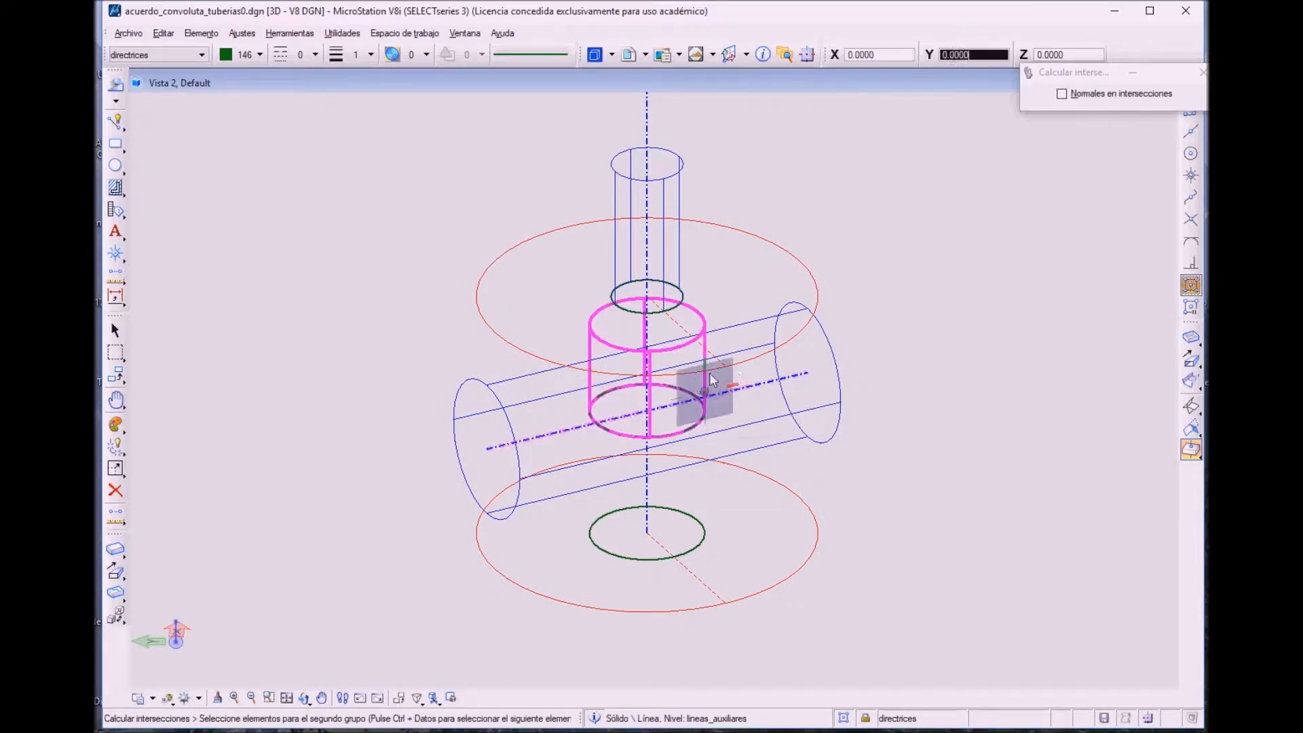
left_click(822, 342)
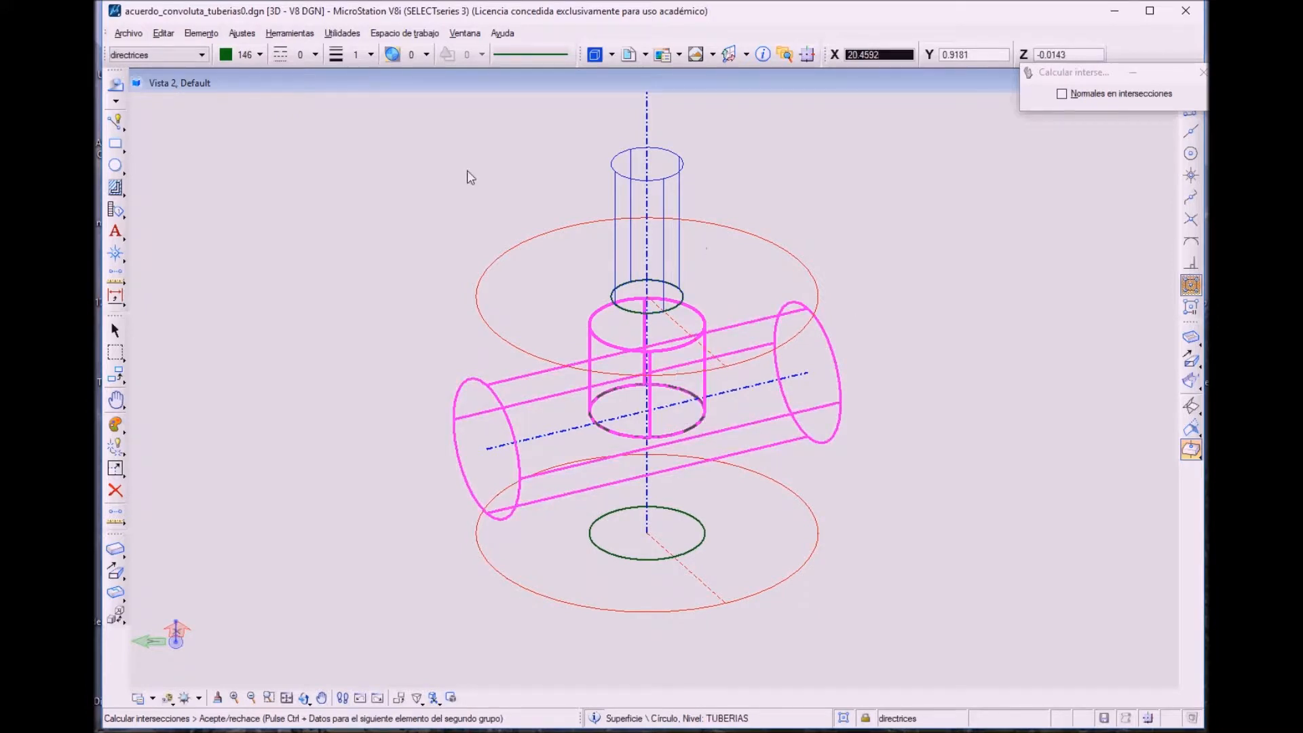
left_click(896, 214)
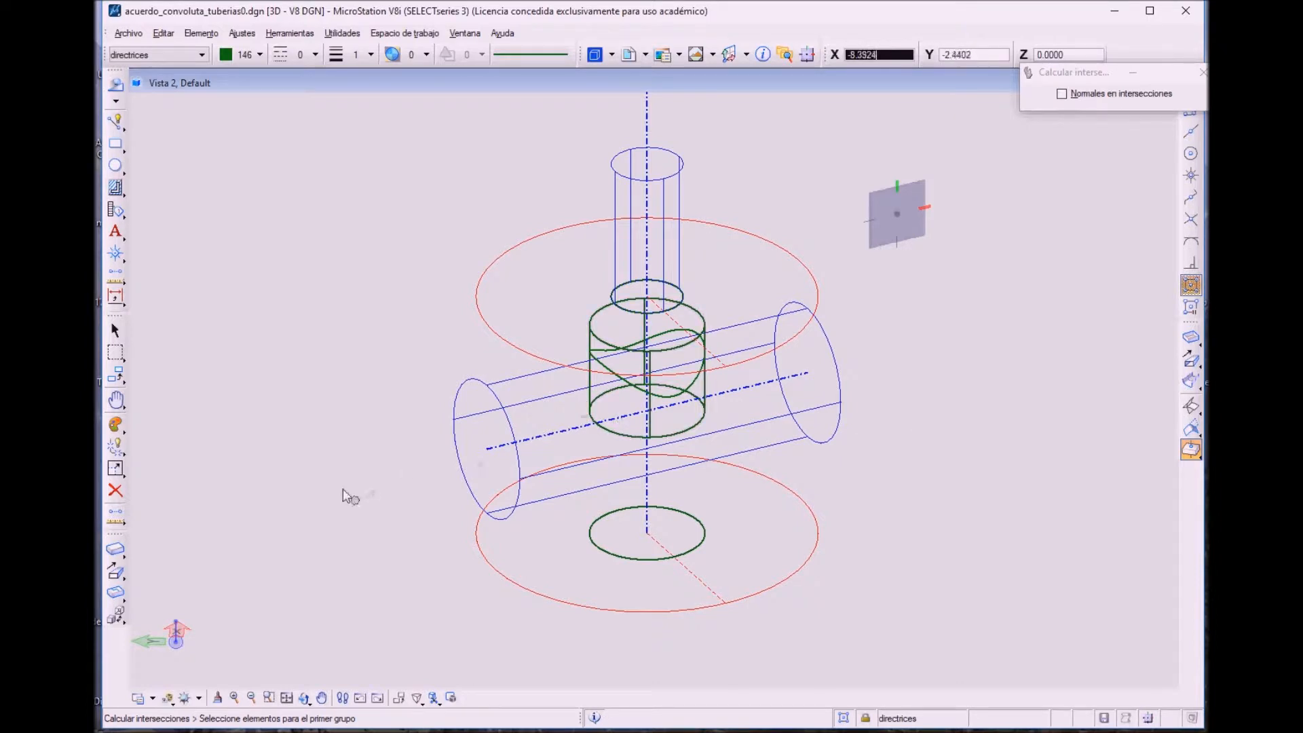
- Delete the extruded cylinder and the raised circle at its base, keeping the intersection curve on the horizontal pipe
left_click(113, 488)
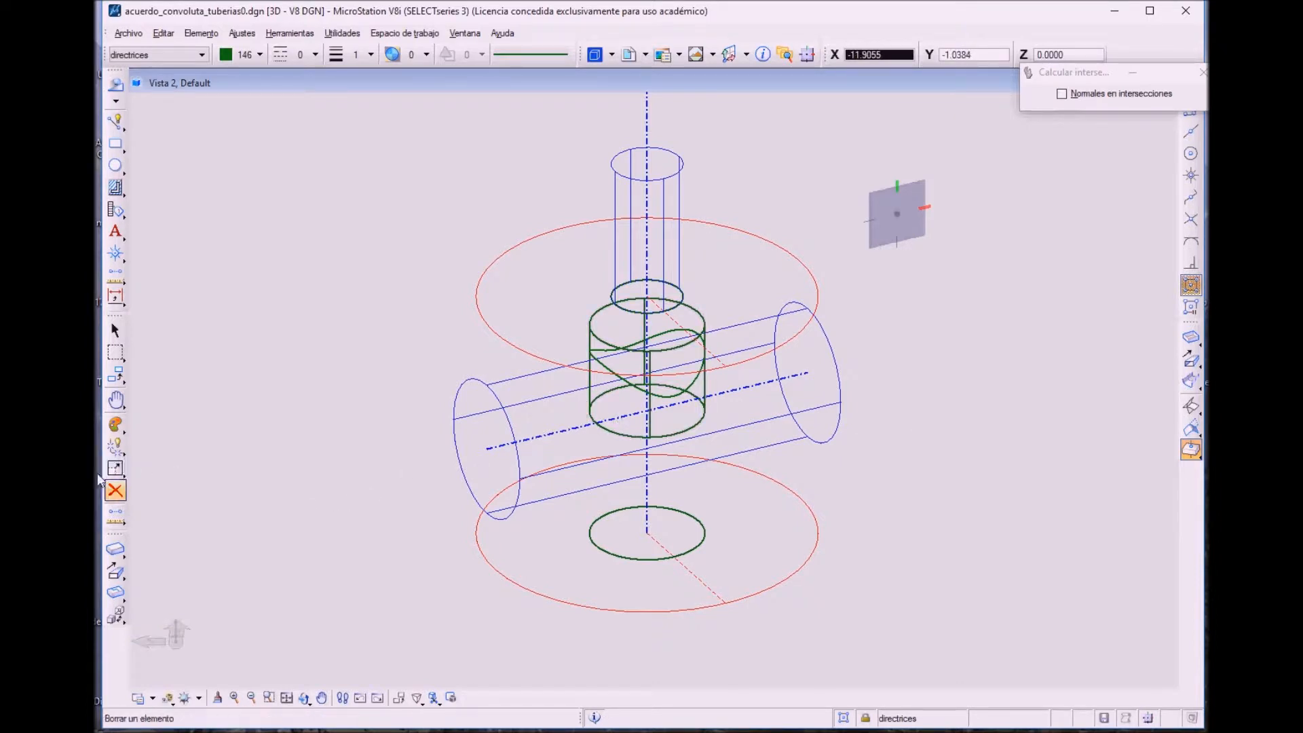
left_click(577, 389)
left_click(577, 390)
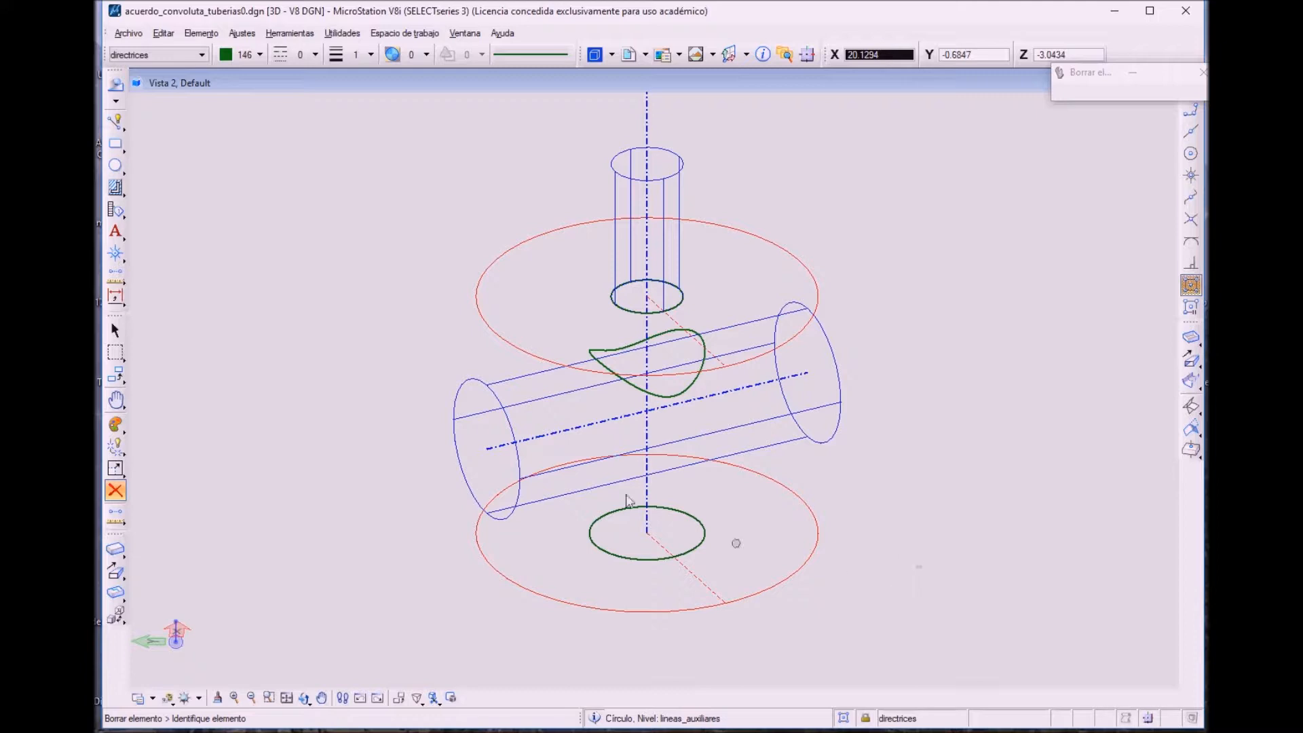
- Make lineas_auxiliares the active level with colour 3 and line weight 0, ready to place lines
left_click(185, 54)
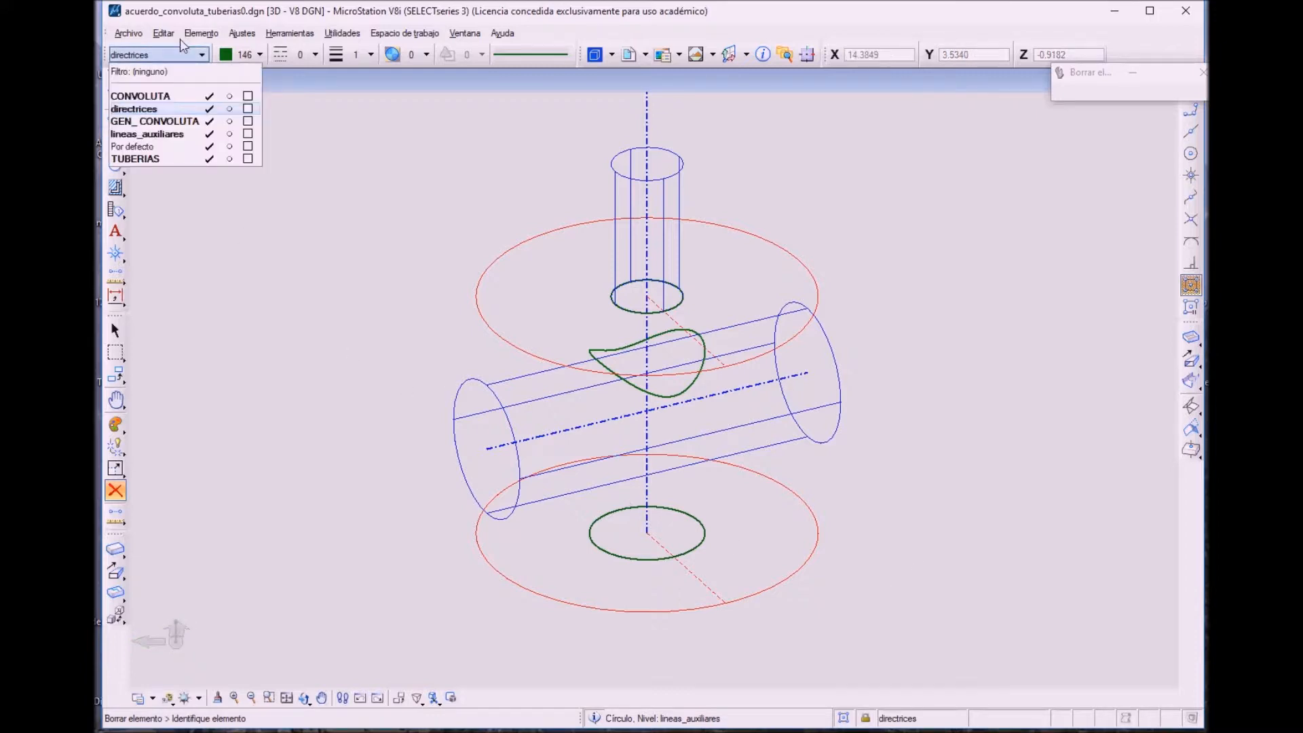
left_click(147, 134)
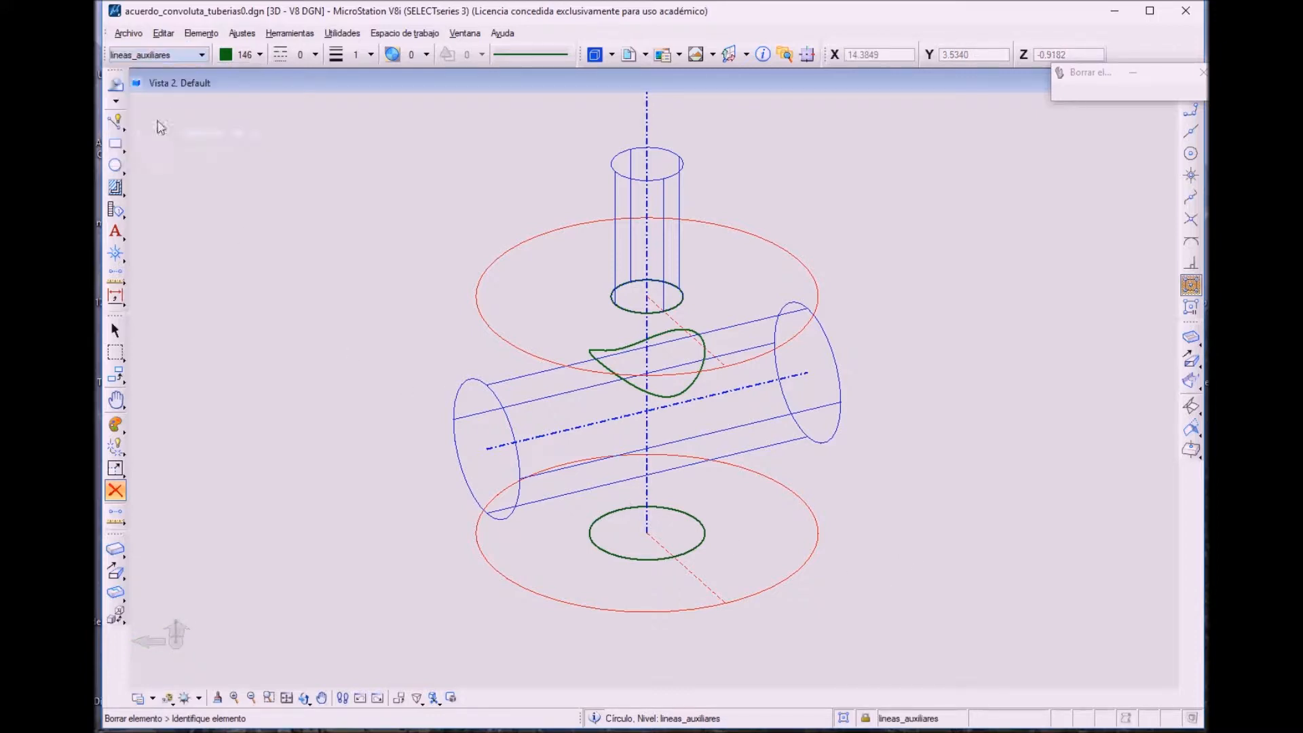
left_click(234, 55)
left_click(266, 126)
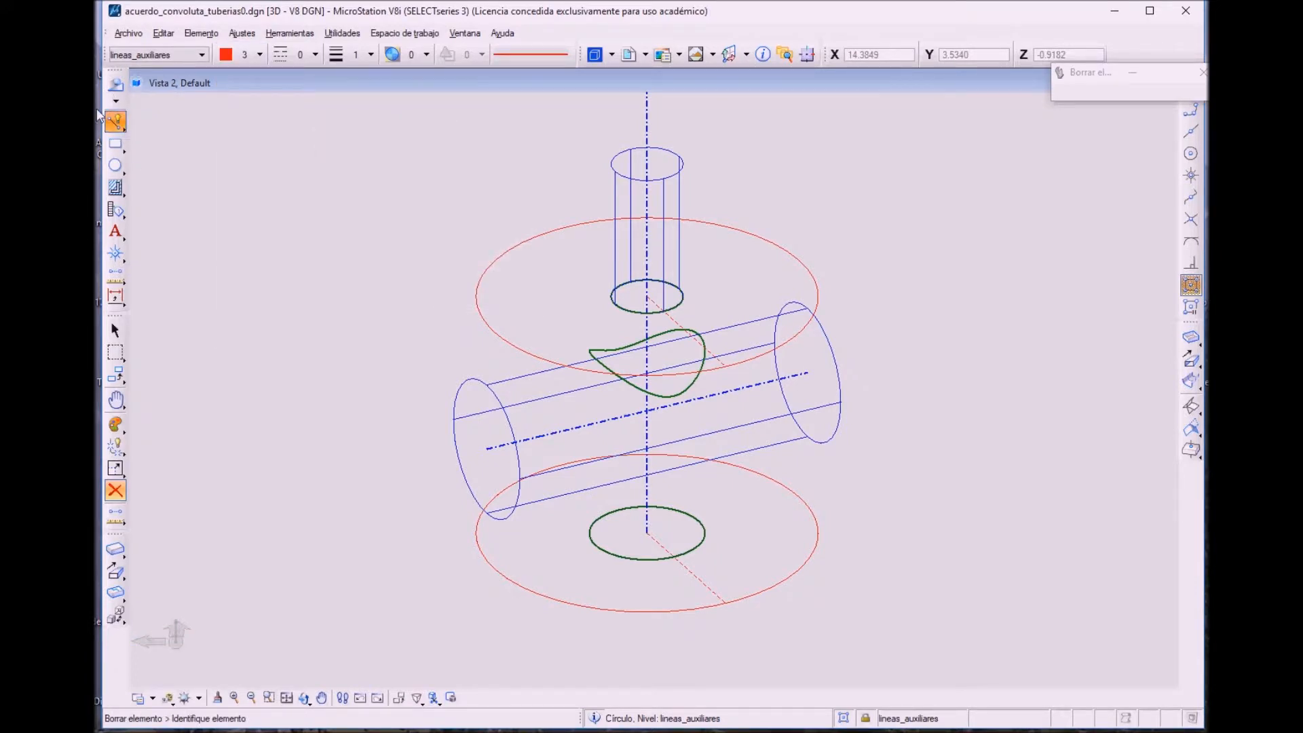
left_click(117, 120)
left_click(183, 134)
left_click(347, 56)
left_click(347, 55)
left_click(347, 55)
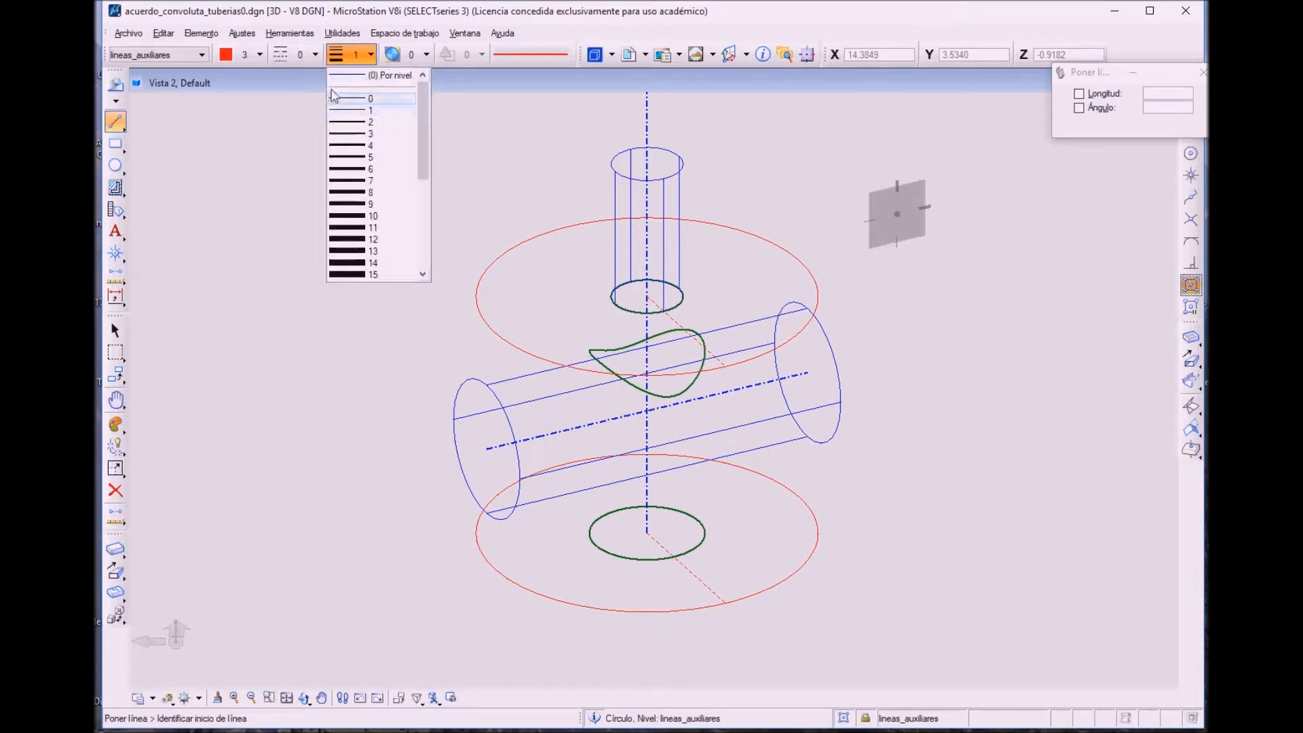
left_click(334, 95)
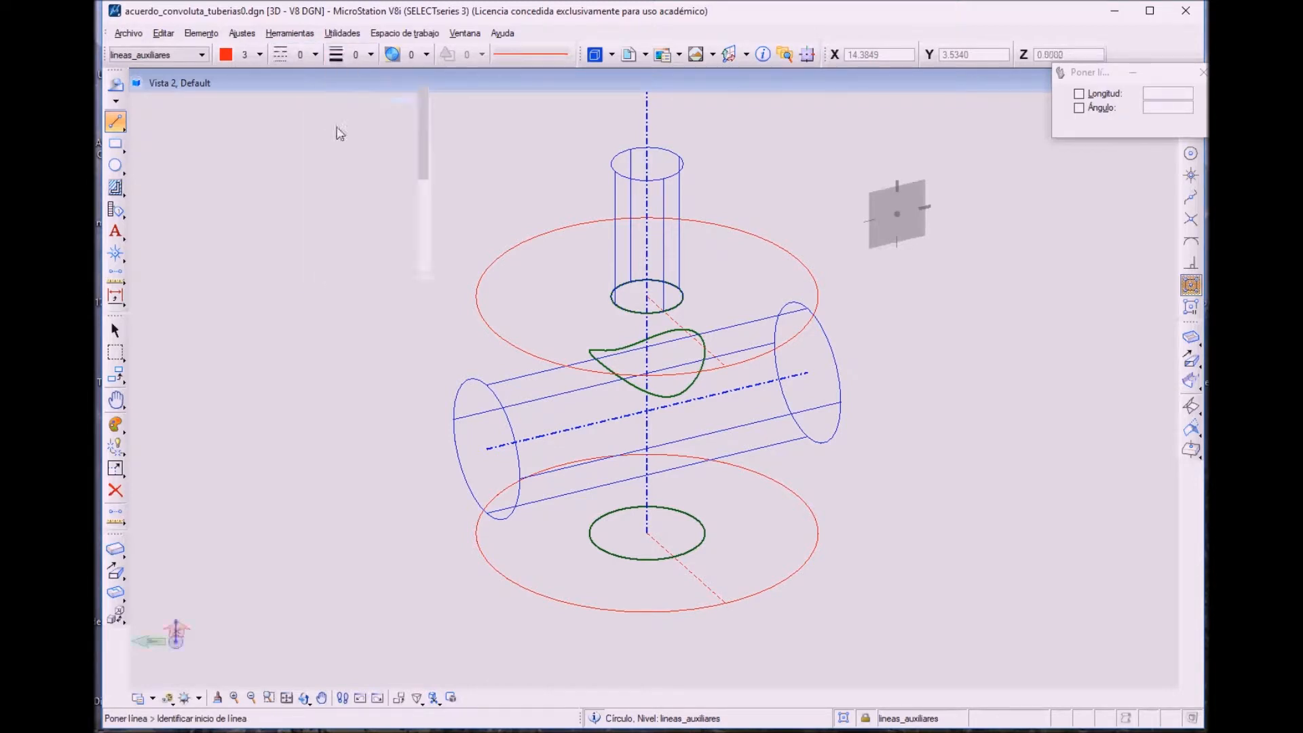
- Draw a line from the dashed radius's outer end on the large lower circle, tangent to the small lower circle
left_click(709, 595)
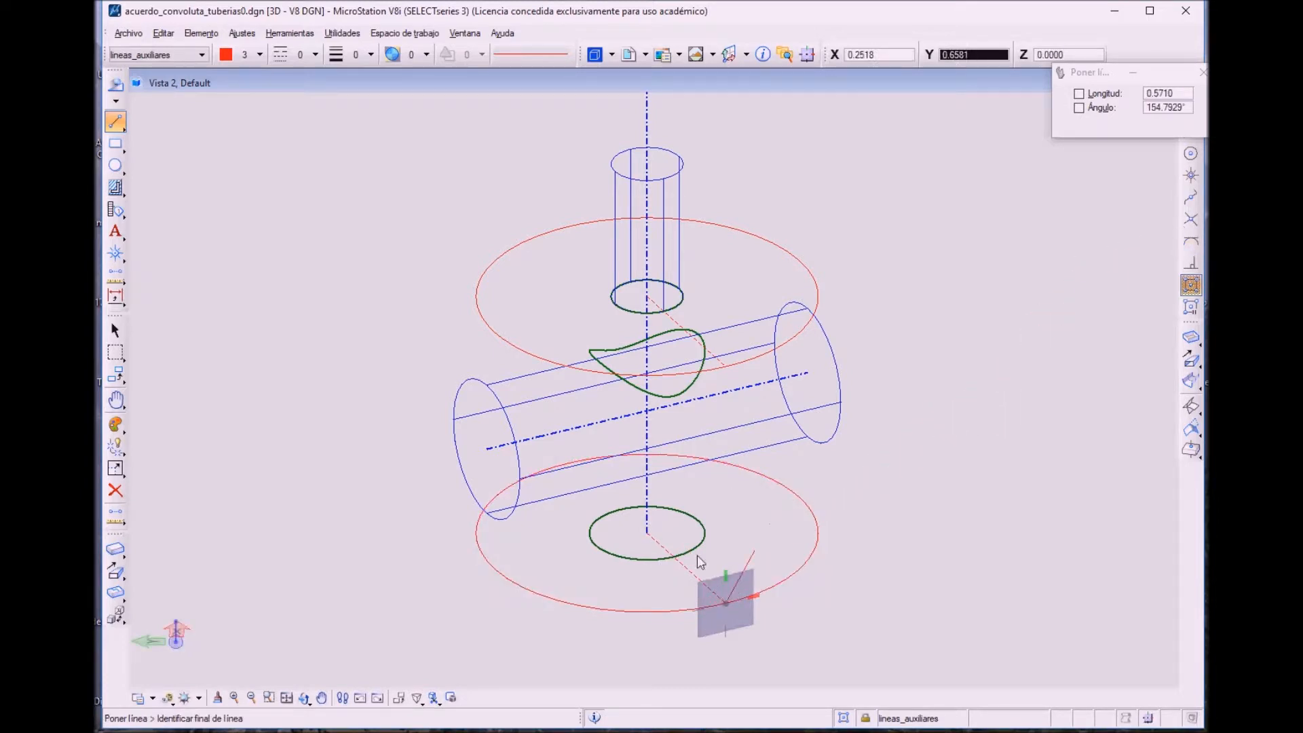
left_click(1191, 242)
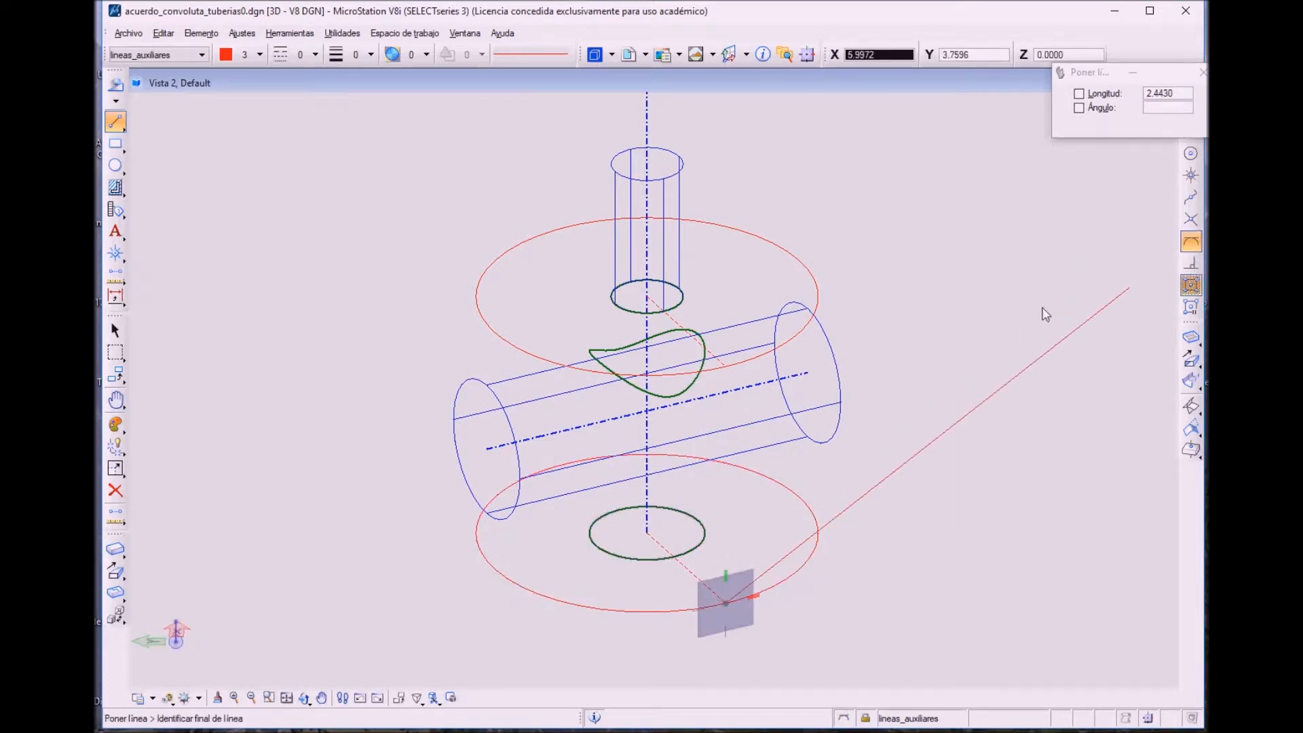
left_click(588, 539)
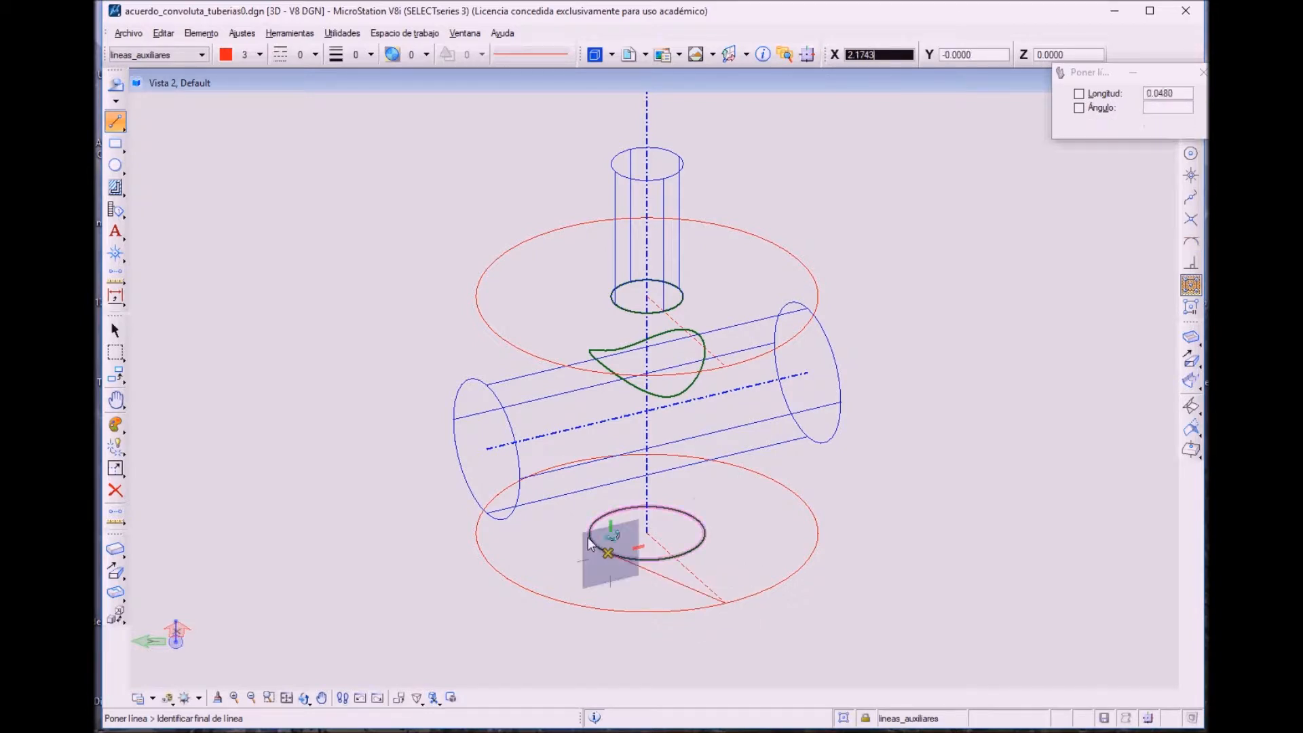
- Draw a line from the dashed radius's outer end on the large upper circle, tangent to the vertical pipe's lower rim
left_click(726, 365)
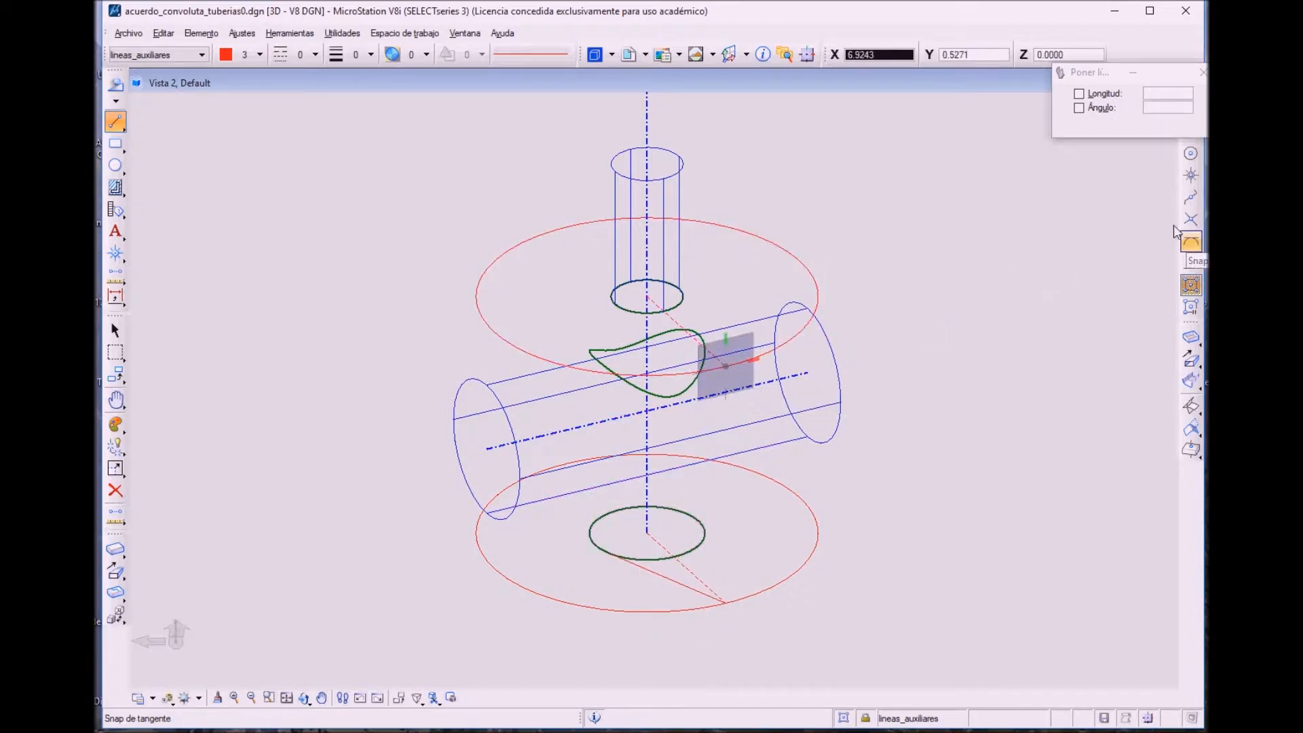
left_click(1190, 242)
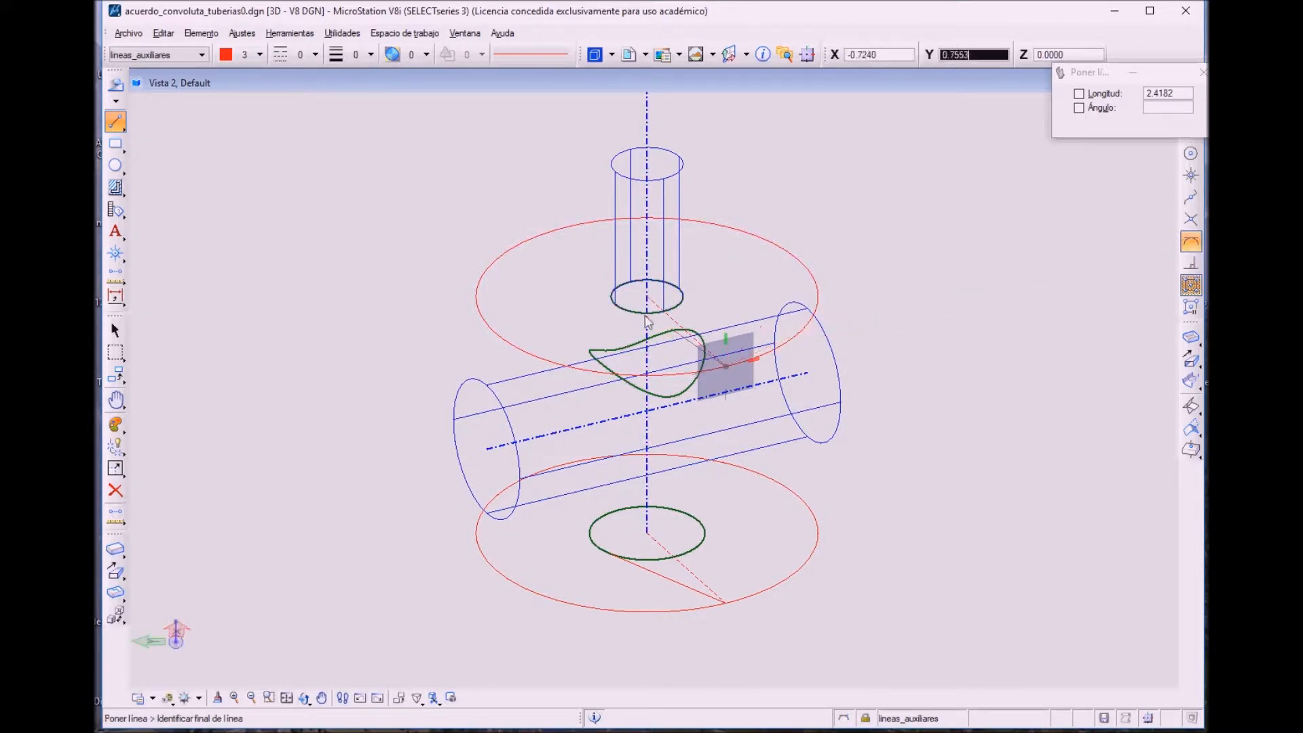
left_click(618, 307)
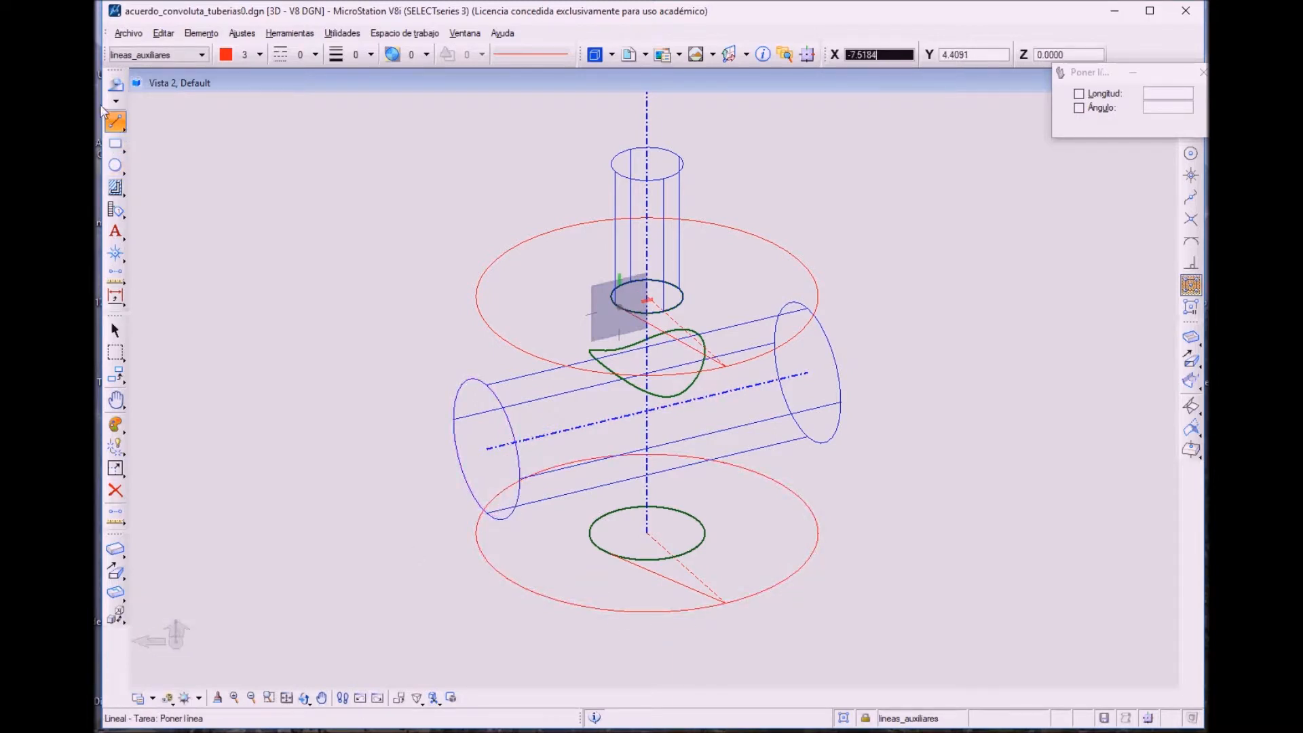
- Draw a vertical line from the tangent point on the small lower circle up past the intersection curve
left_click(110, 119)
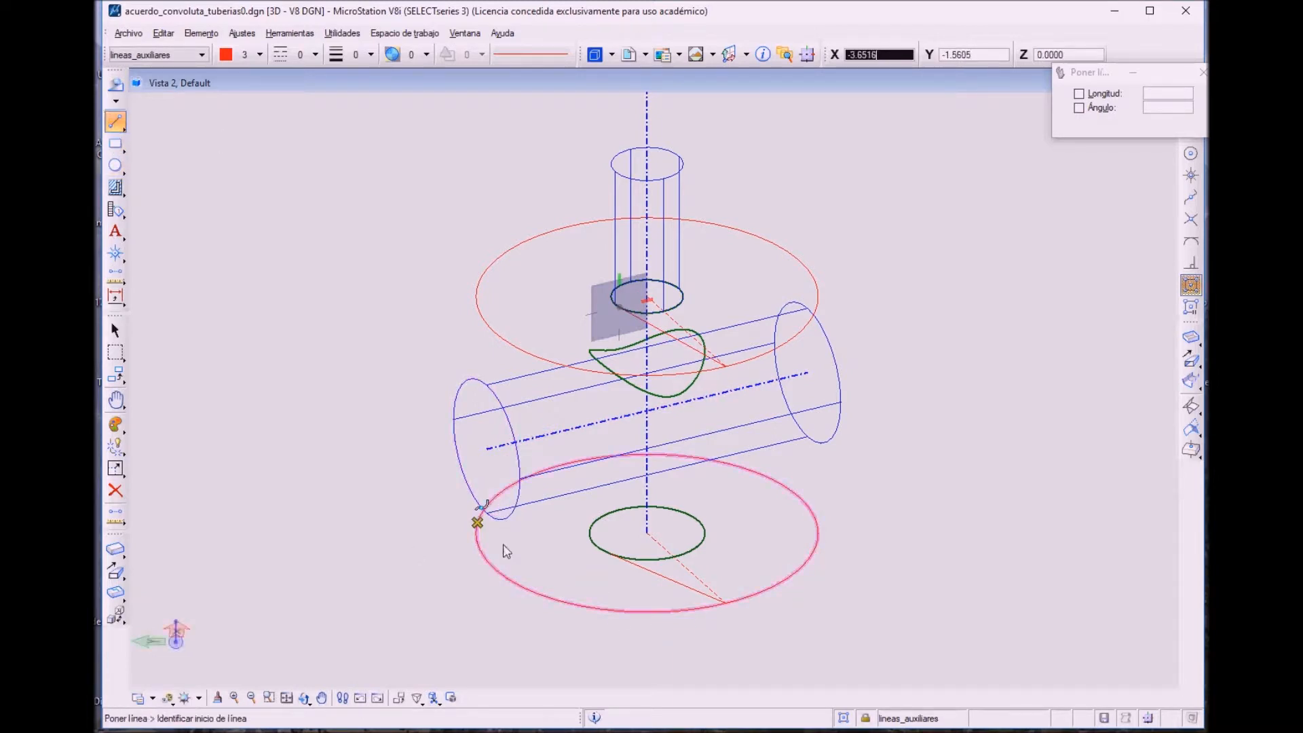
left_click(603, 553)
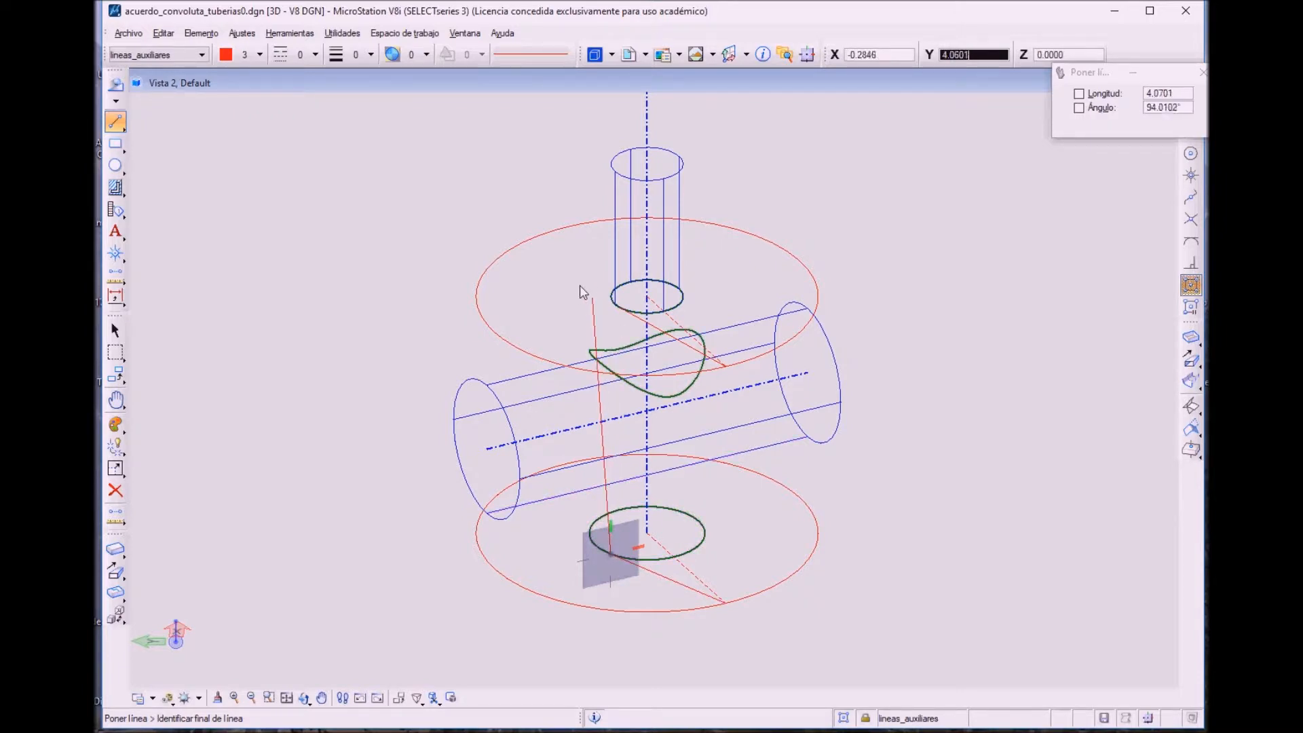
left_click(597, 319)
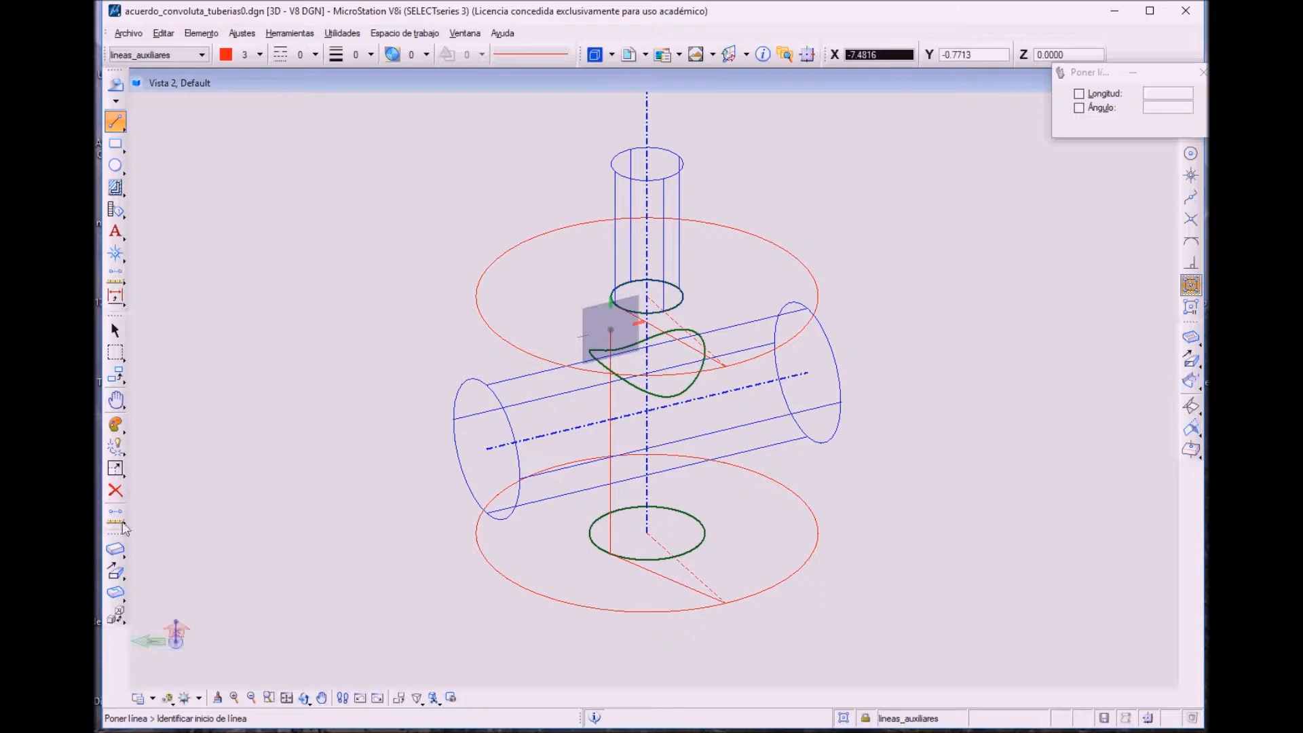
left_click(116, 467)
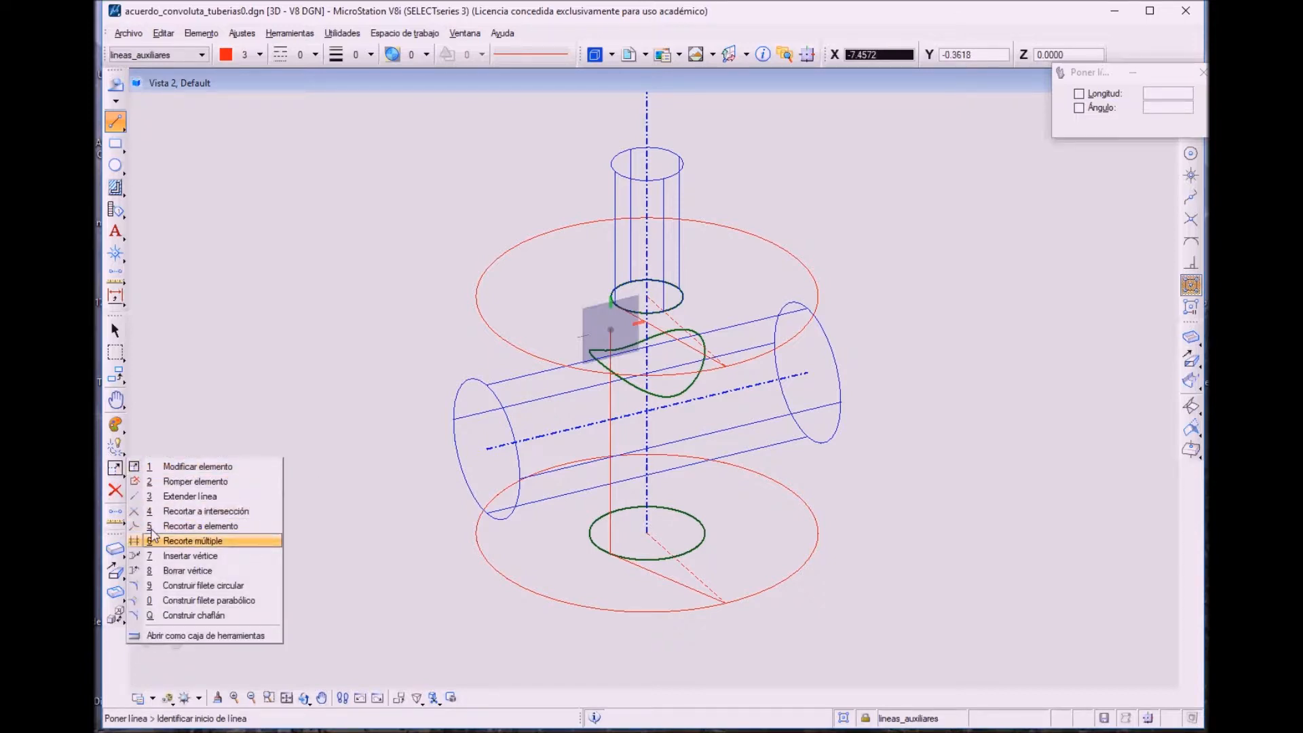
left_click(183, 541)
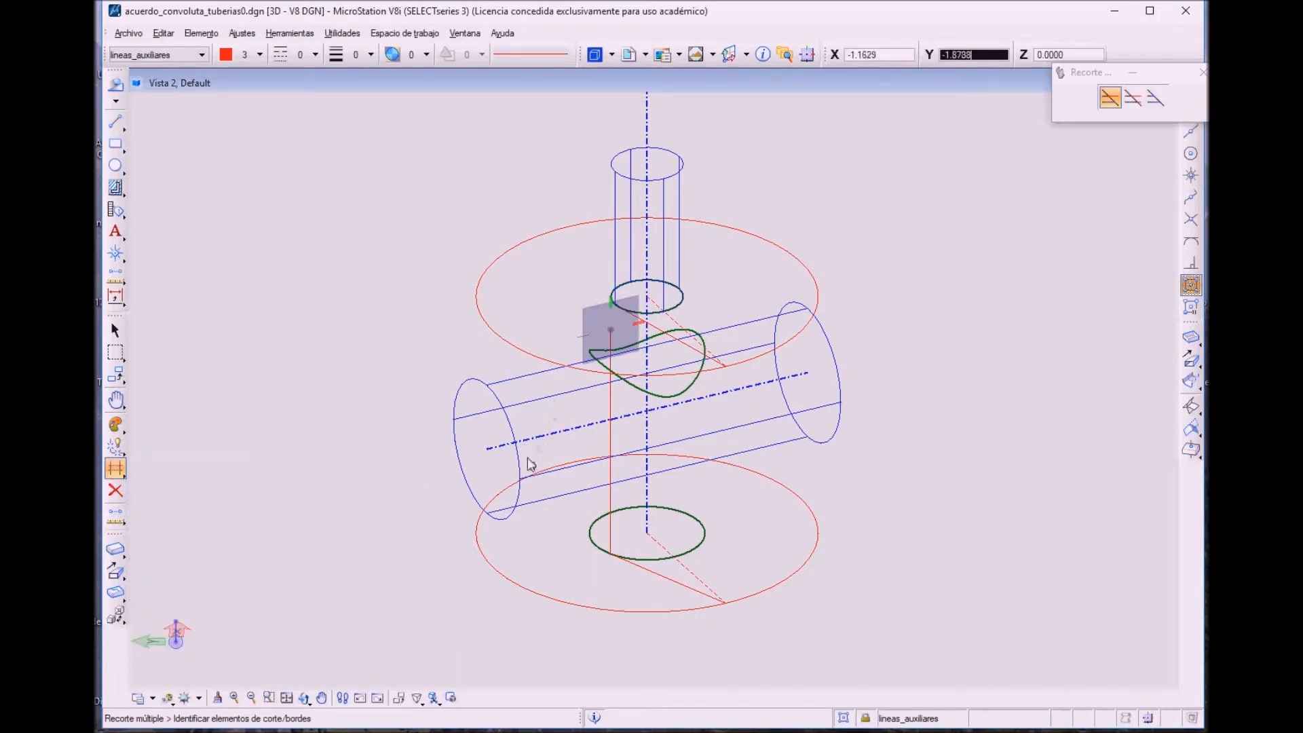
- Make GEN_CONVOLUTA the active level with colour 130
left_click(304, 697)
left_click_drag(274, 635, 250, 619)
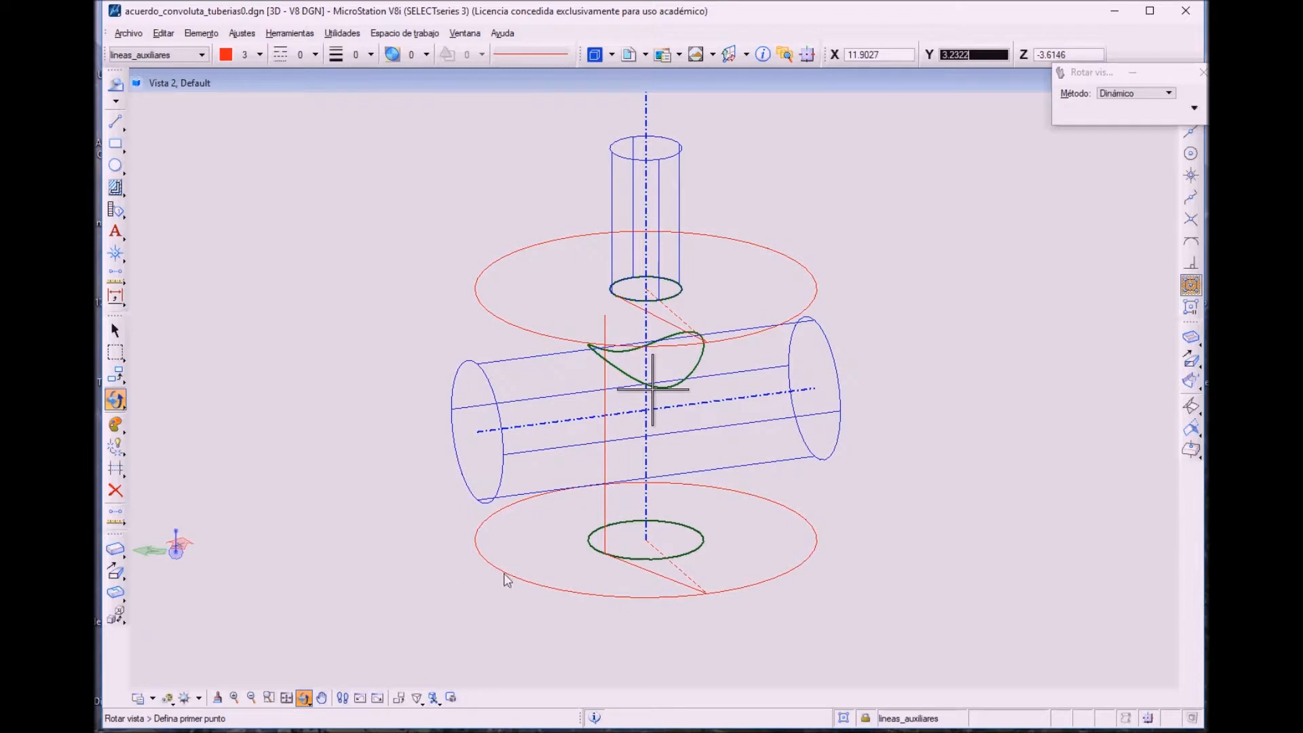
left_click(155, 54)
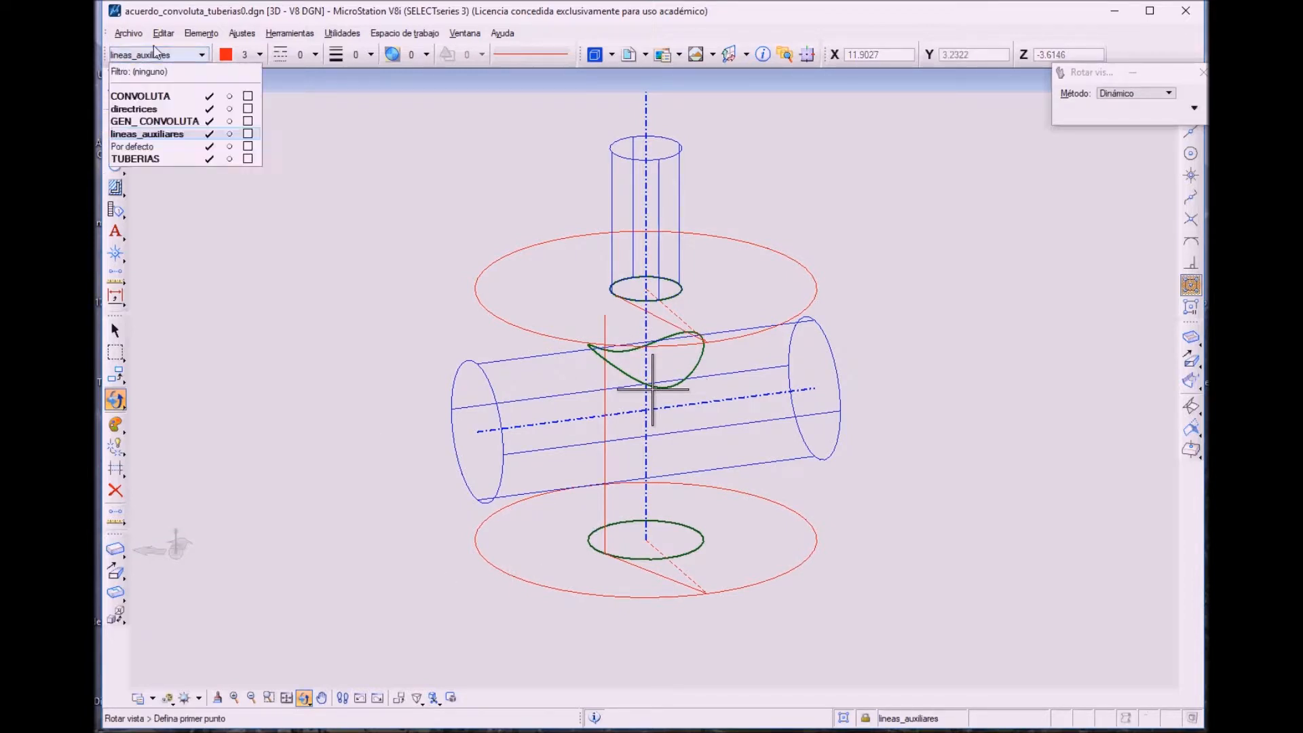
left_click(154, 121)
left_click(231, 55)
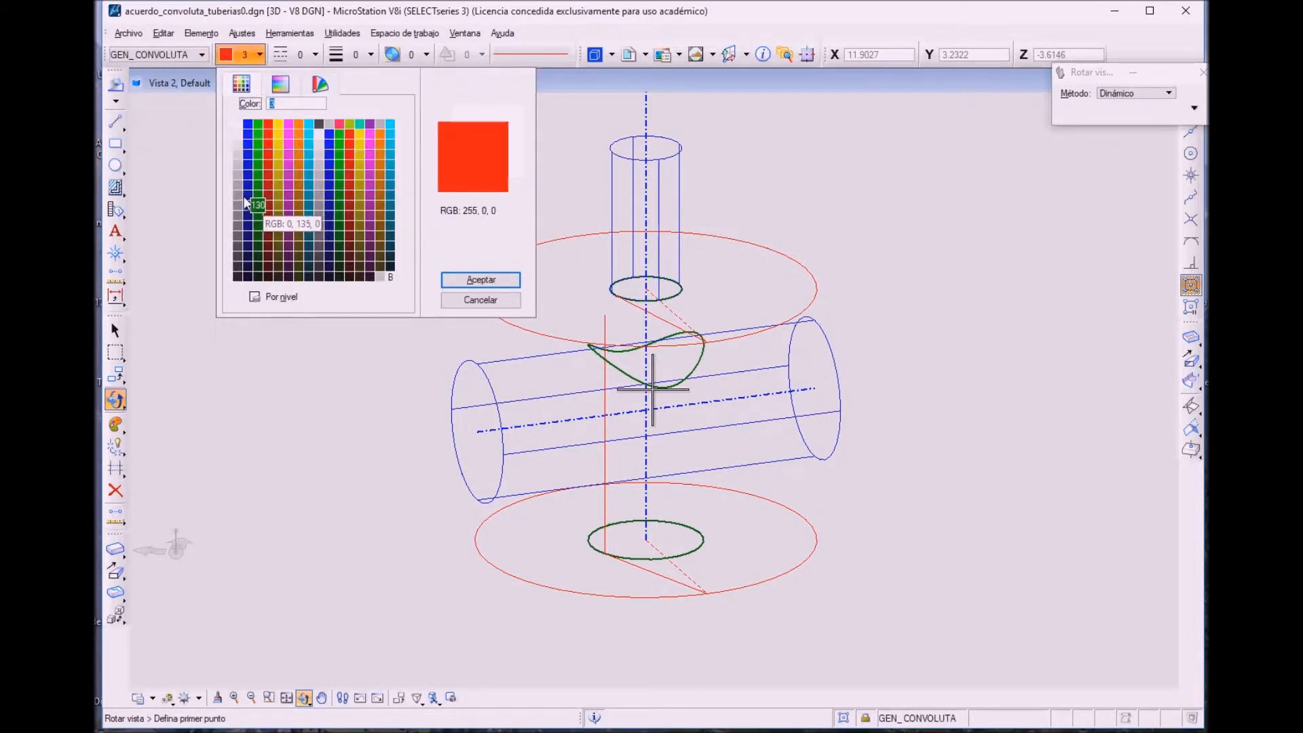
left_click(257, 205)
- Draw a generatrix line about 0.90 long from the vertical line's crossing with the intersection curve to the upper tangent point
left_click(115, 121)
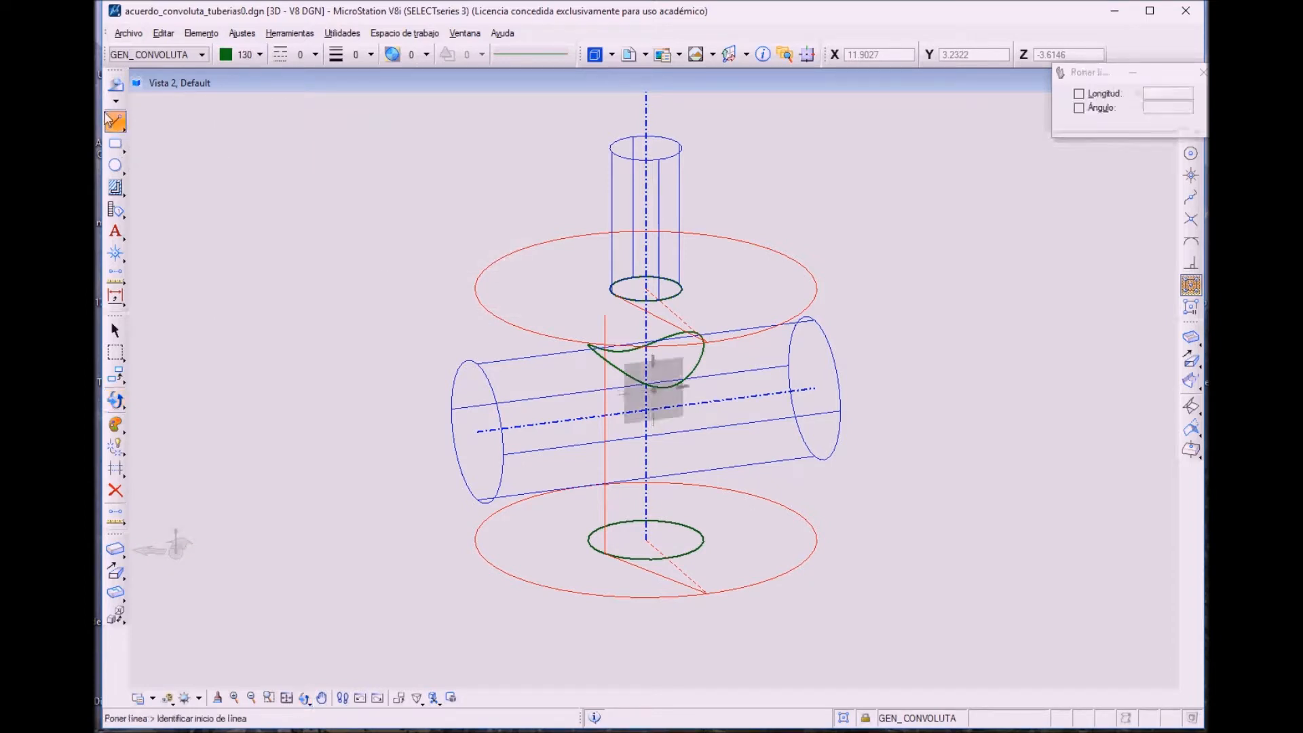
left_click(593, 354)
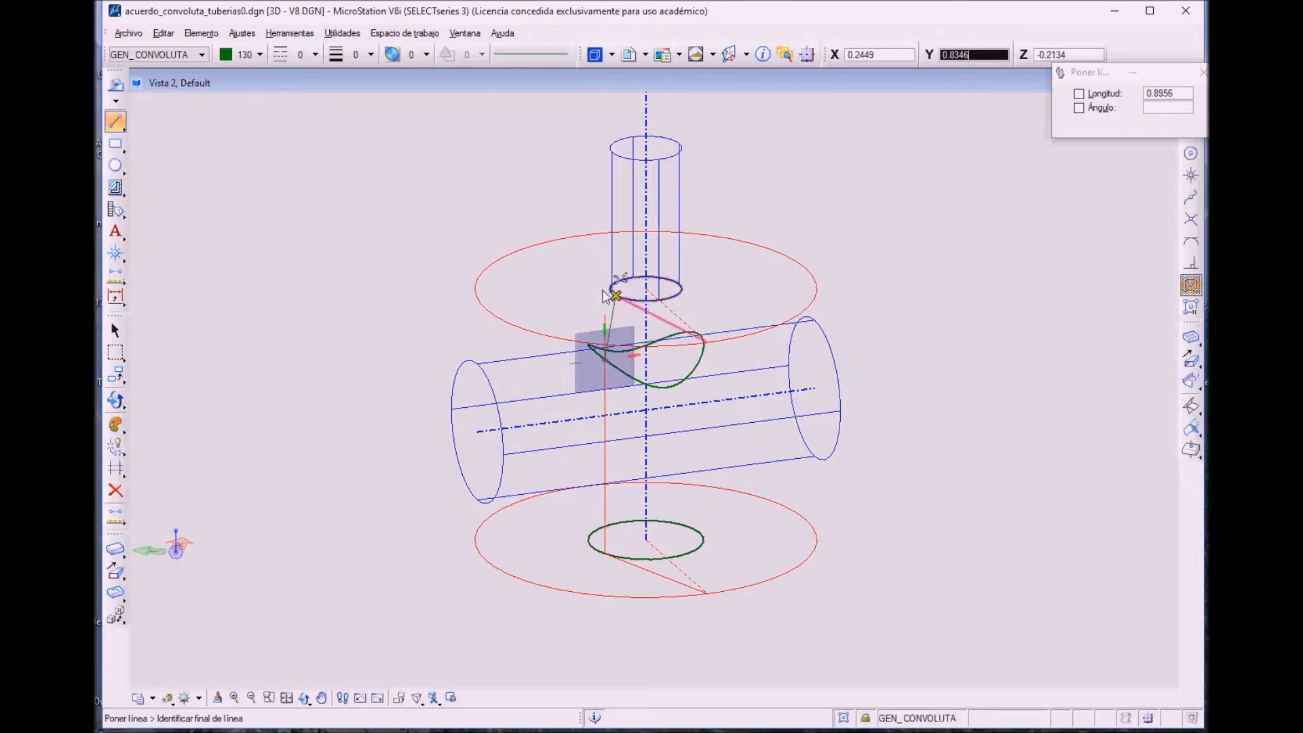
left_click(618, 289)
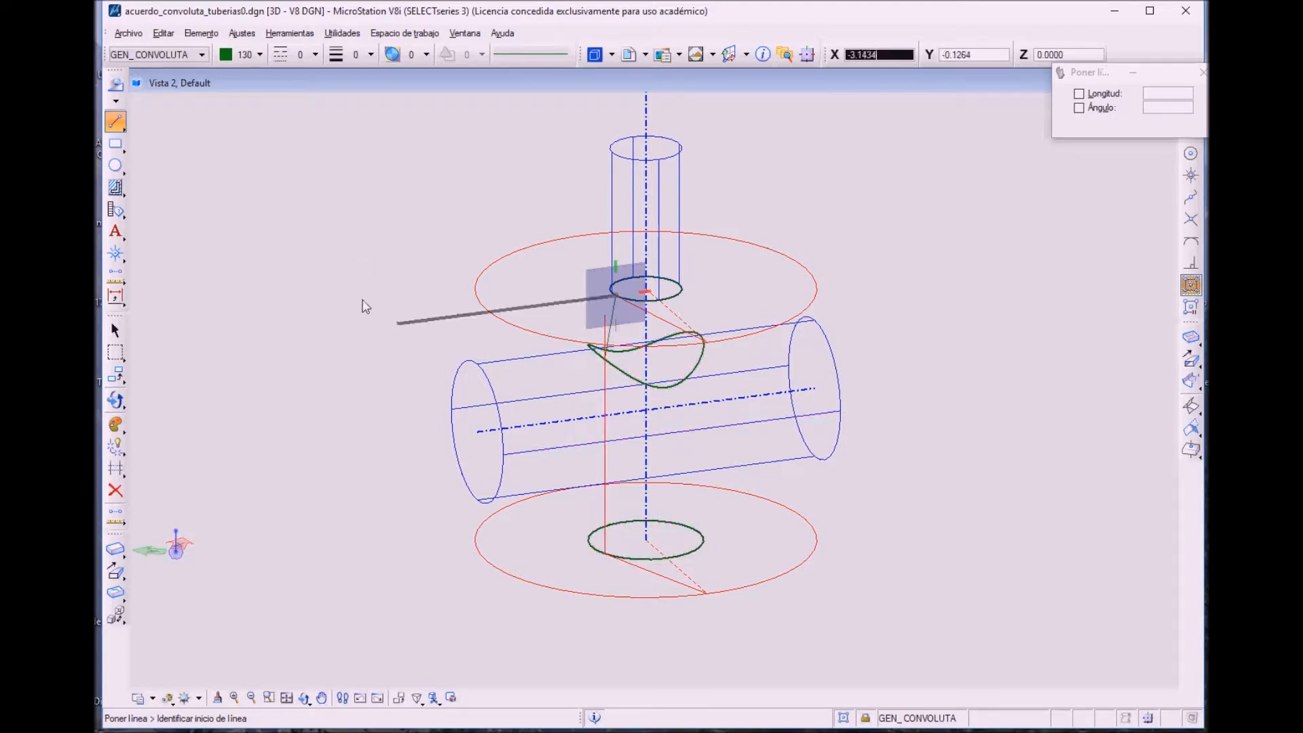
- Select the vertical auxiliary line and the two tangent lines on the lower and upper circles
left_click(114, 329)
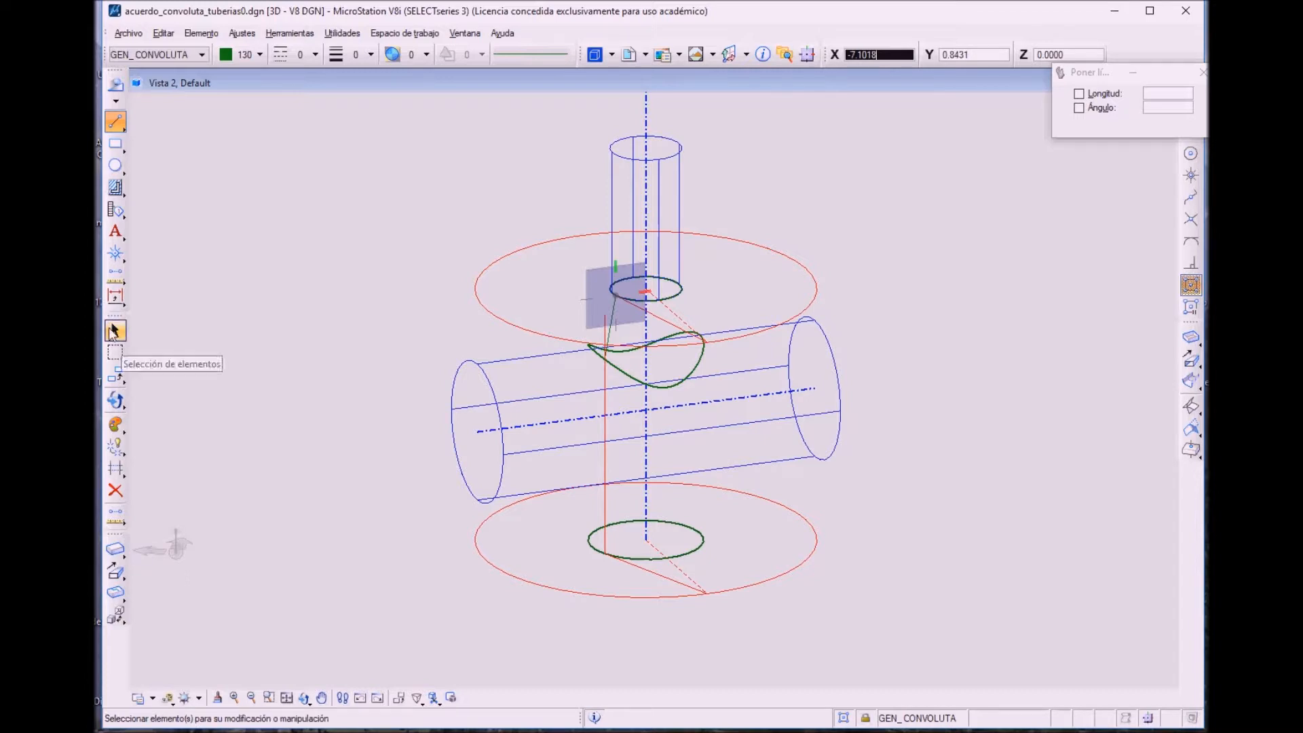
left_click(113, 329)
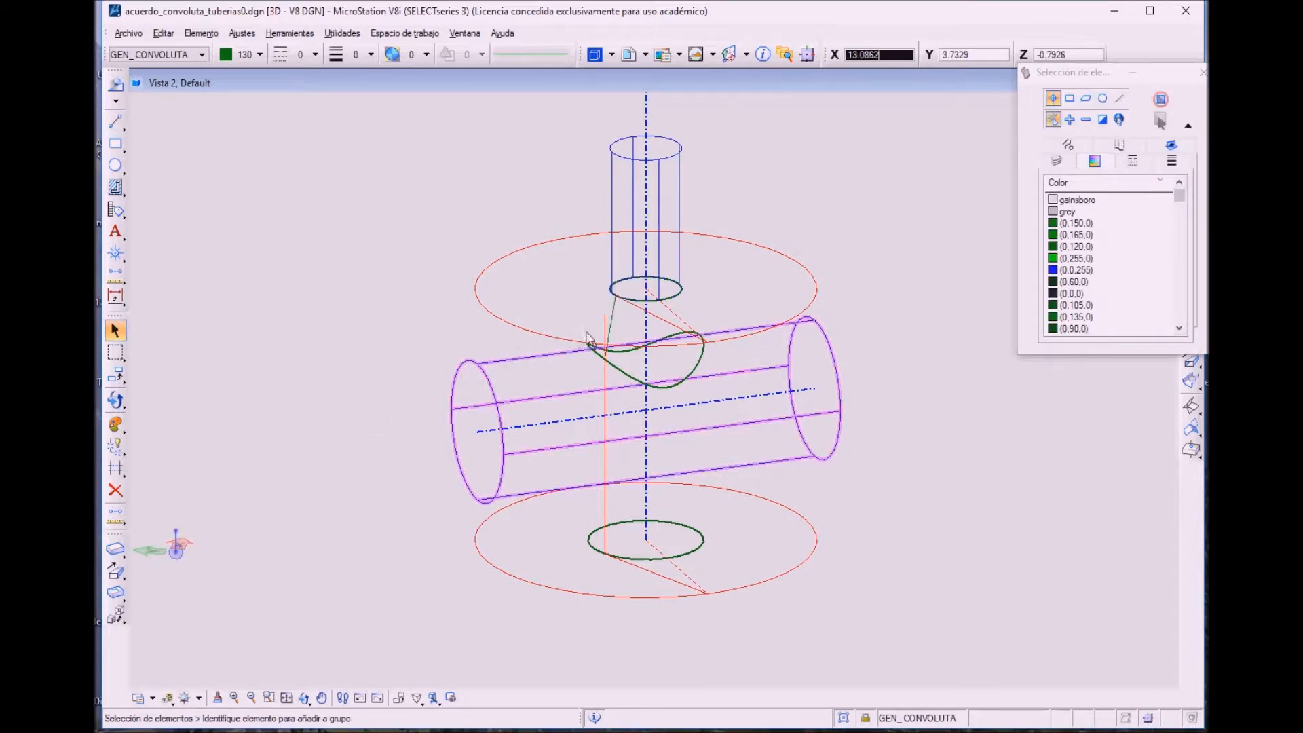
left_click(594, 452)
left_click(644, 568)
left_click(661, 313)
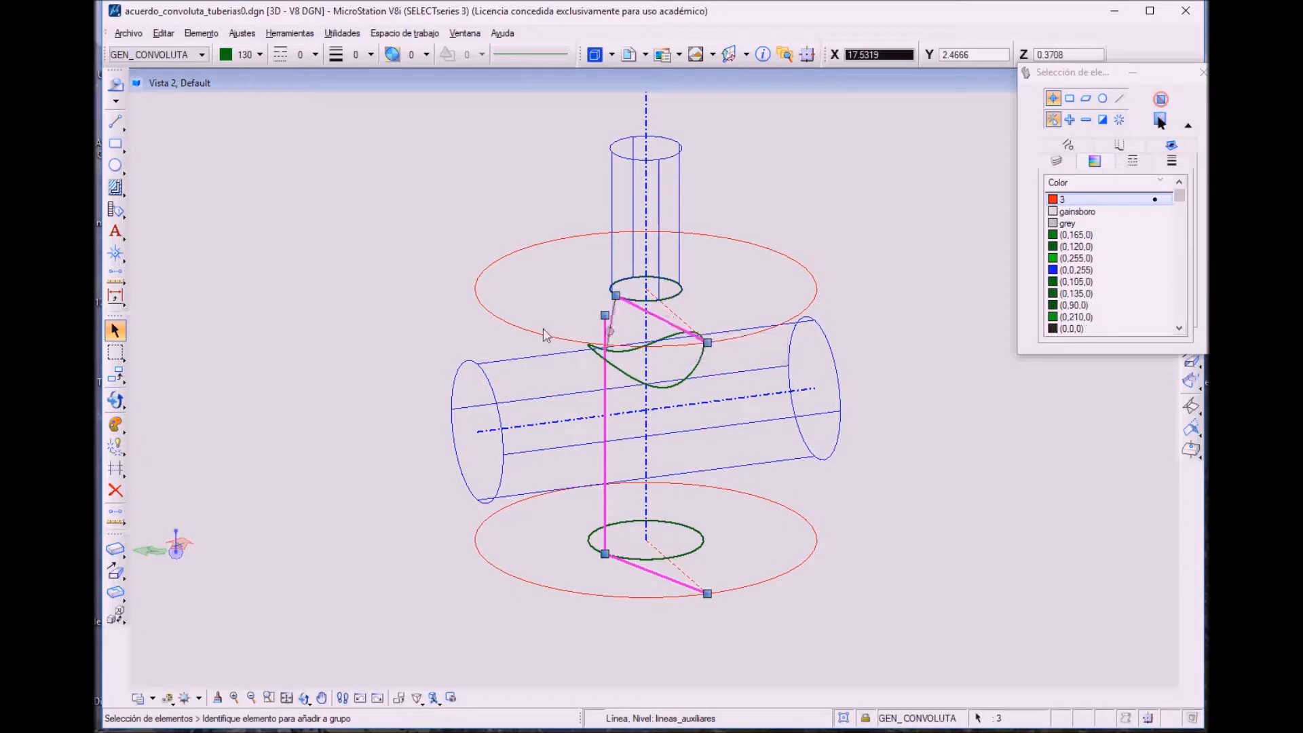
- Set the AccuDraw drawing plane horizontal with its origin at the centre of the lower circles
left_click(116, 121)
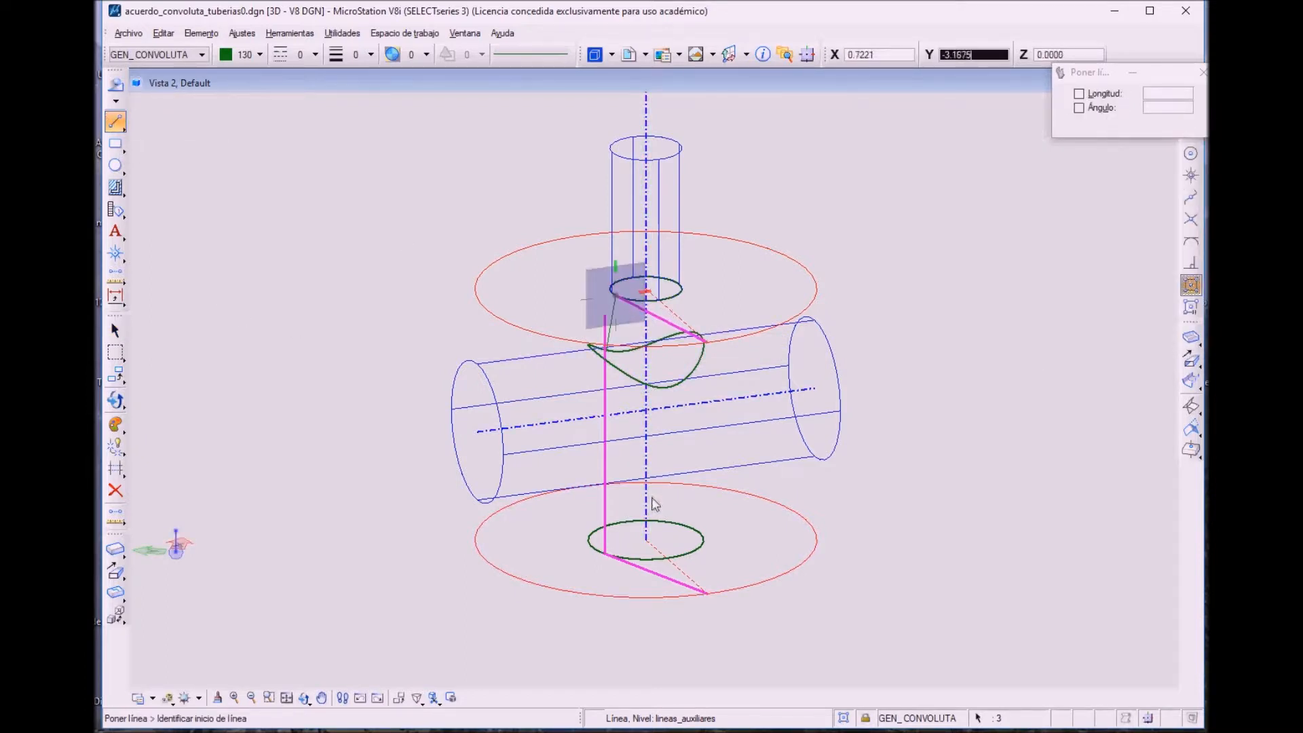
left_click(635, 529)
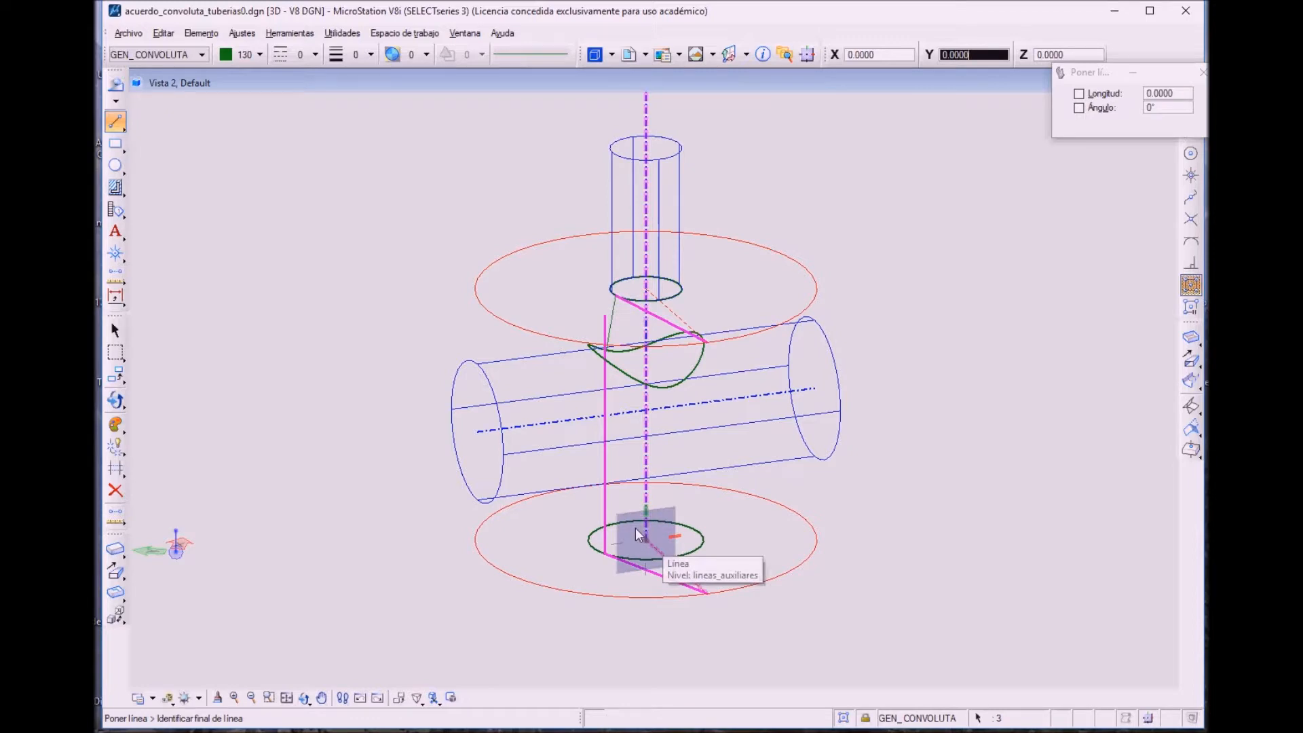
key("e")
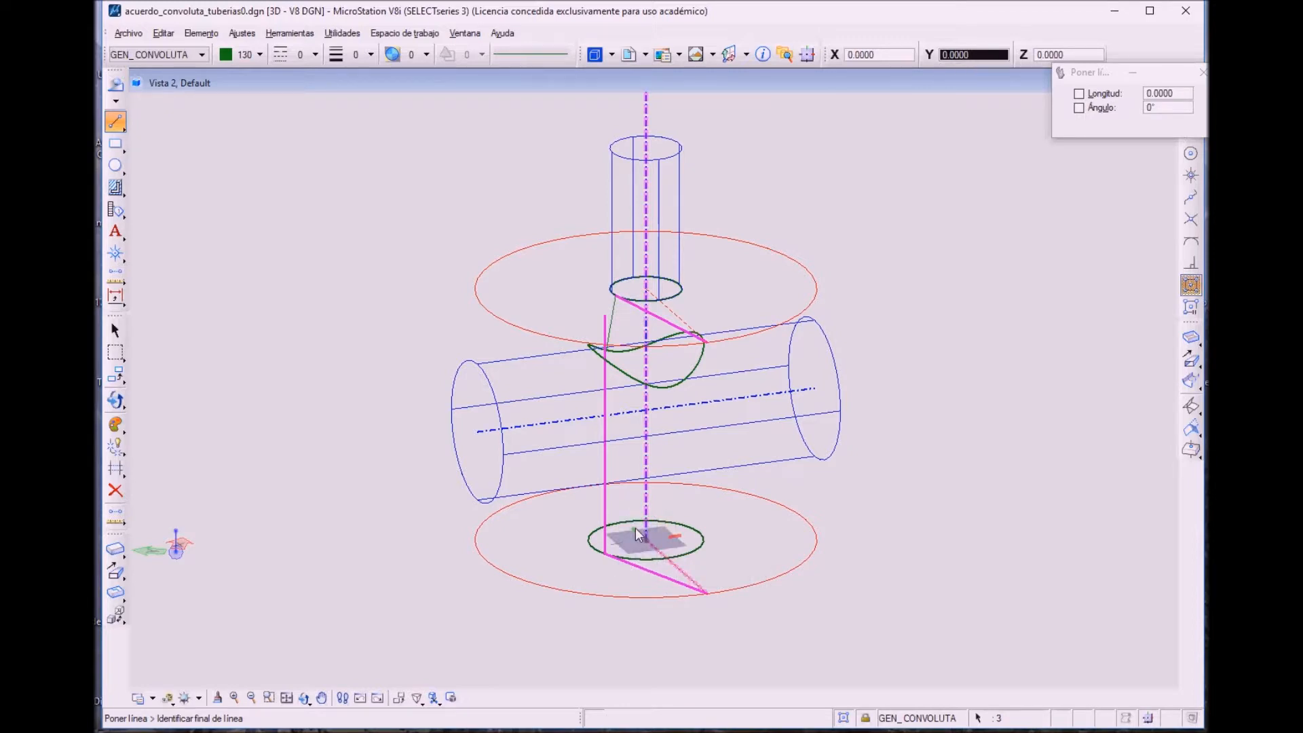
right_click(333, 356)
- Rotate copies of the three selected lines about the vertical axis at 30° intervals through a full turn, and clear the selection
left_click(116, 375)
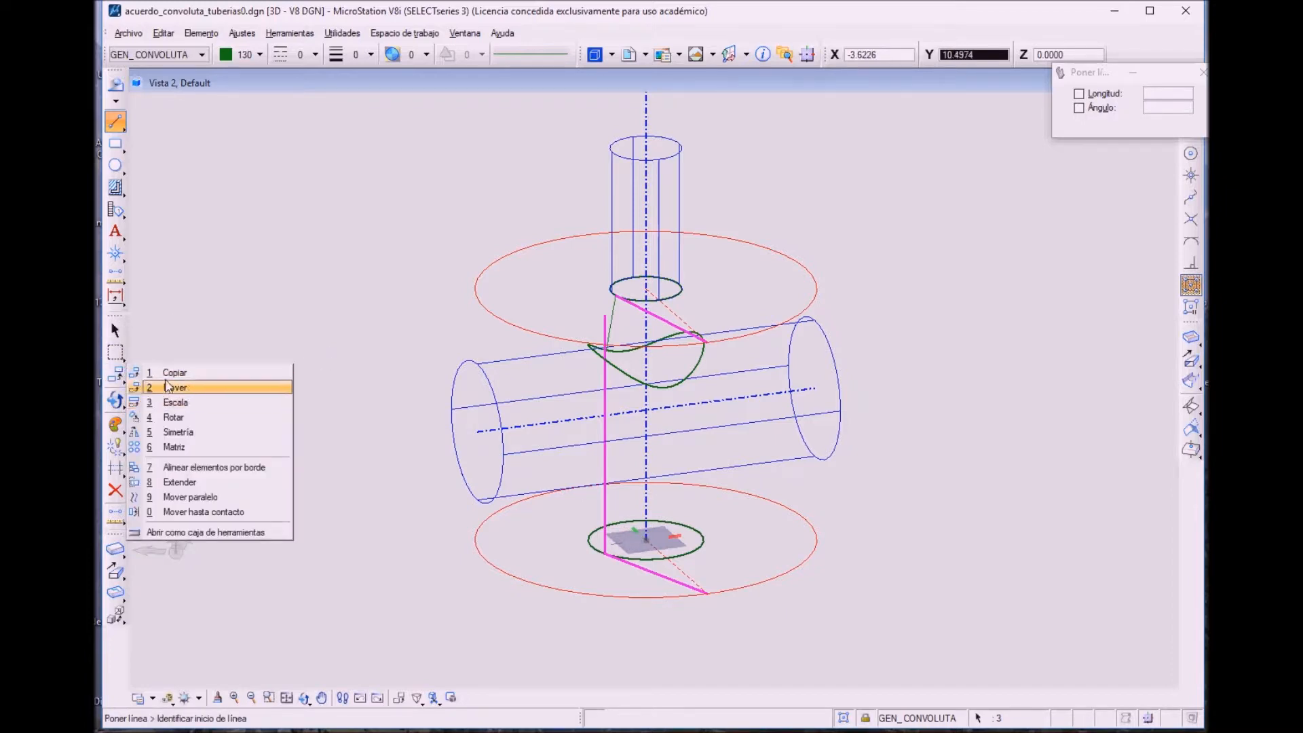
left_click(173, 417)
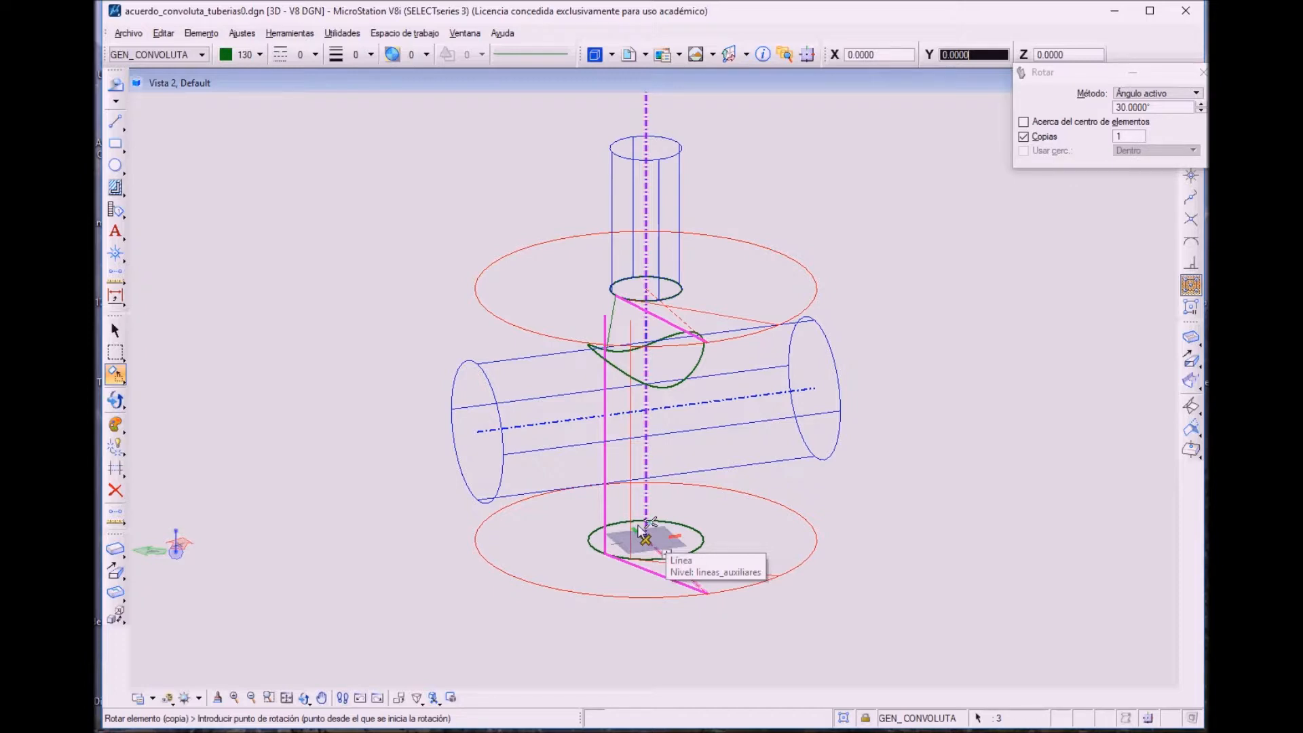
left_click(639, 527)
left_click(639, 530)
left_click(639, 529)
left_click(639, 529)
left_click(640, 530)
left_click(639, 529)
left_click(639, 529)
left_click(639, 529)
left_click(639, 530)
left_click(639, 529)
key("Escape")
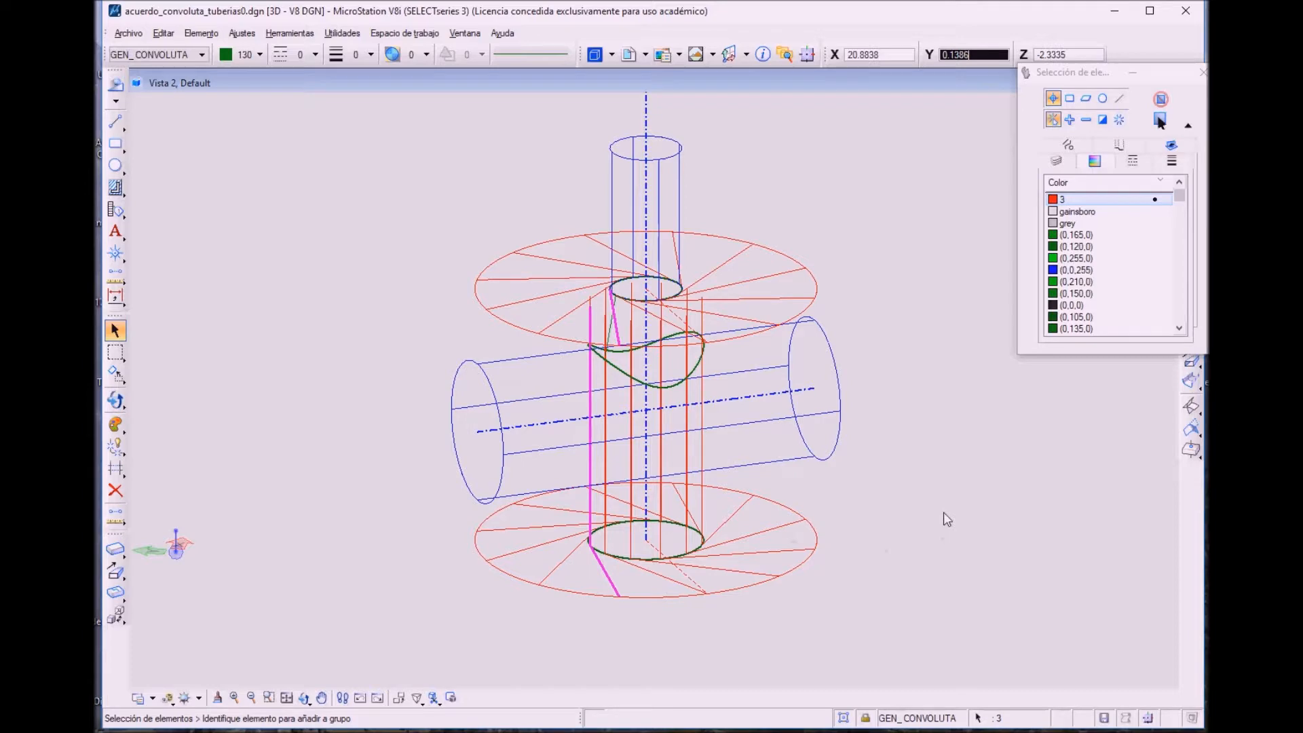
left_click(946, 519)
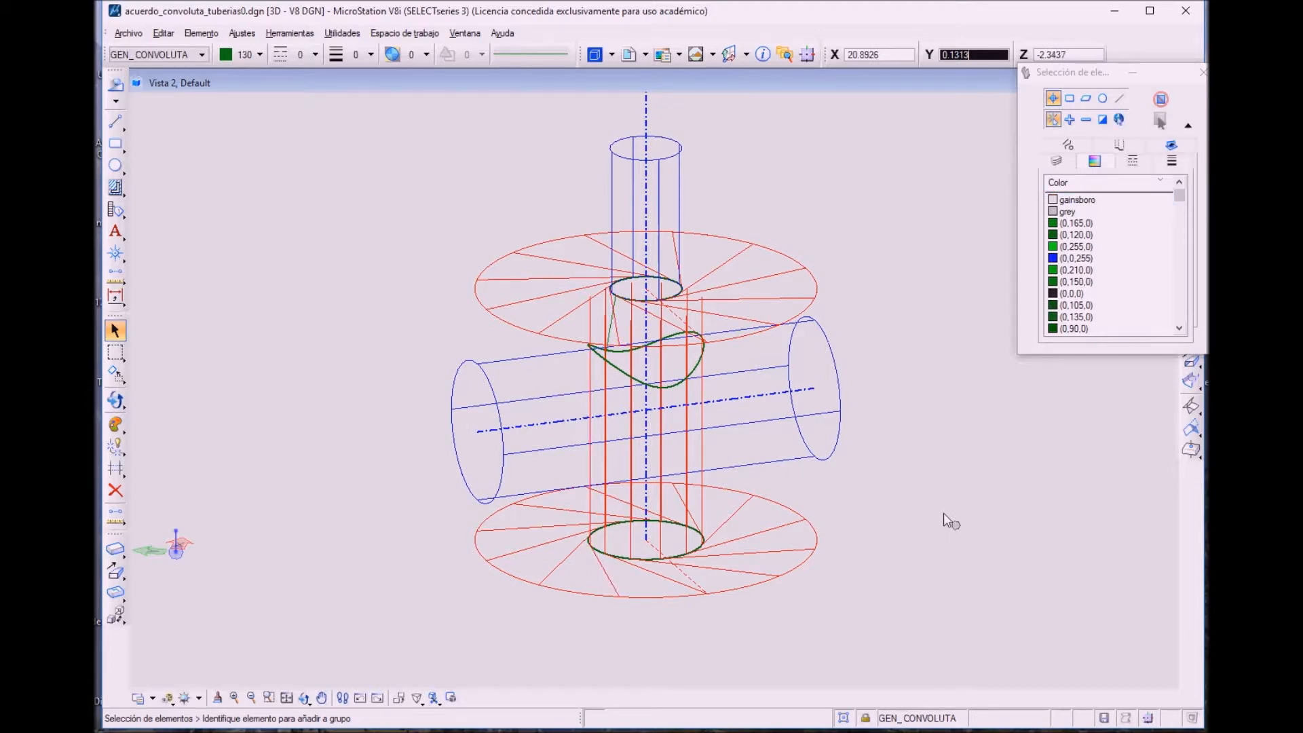
left_click(304, 697)
left_click_drag(339, 571, 233, 597)
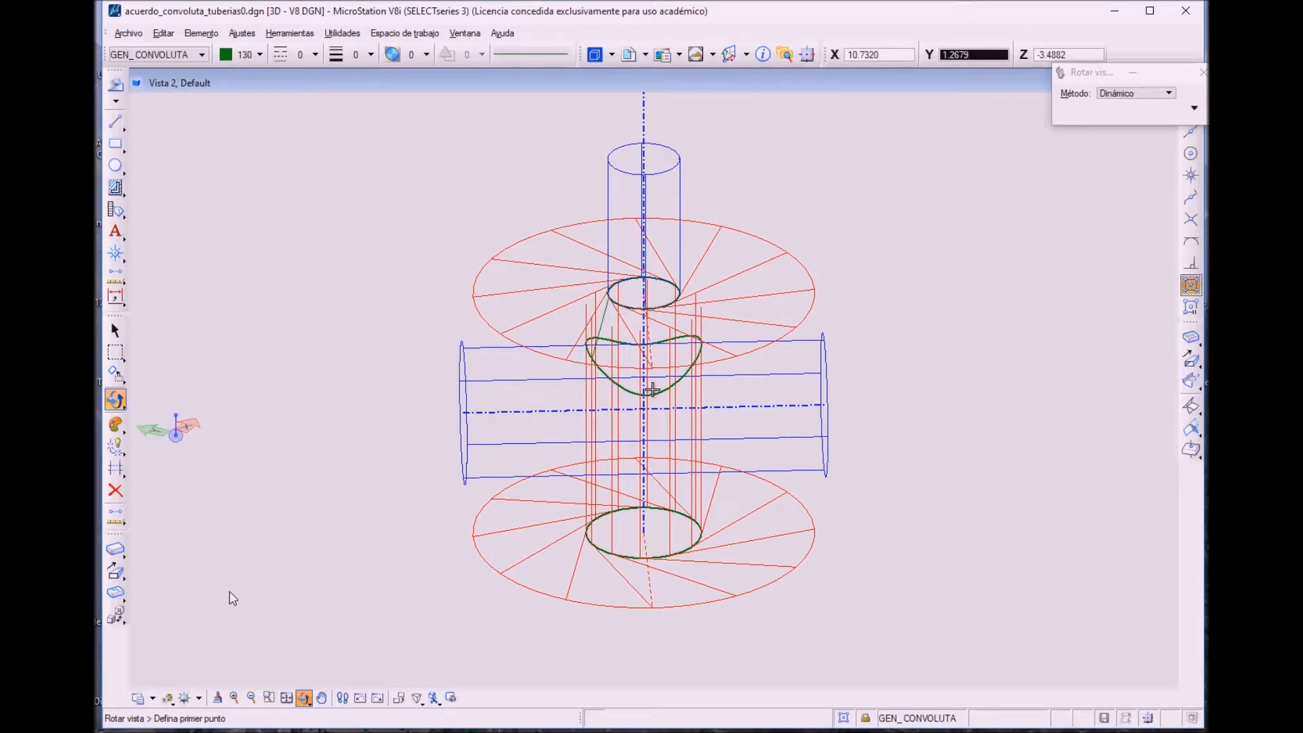
- Set the active drawing colour to 146
left_click(268, 697)
left_click(469, 230)
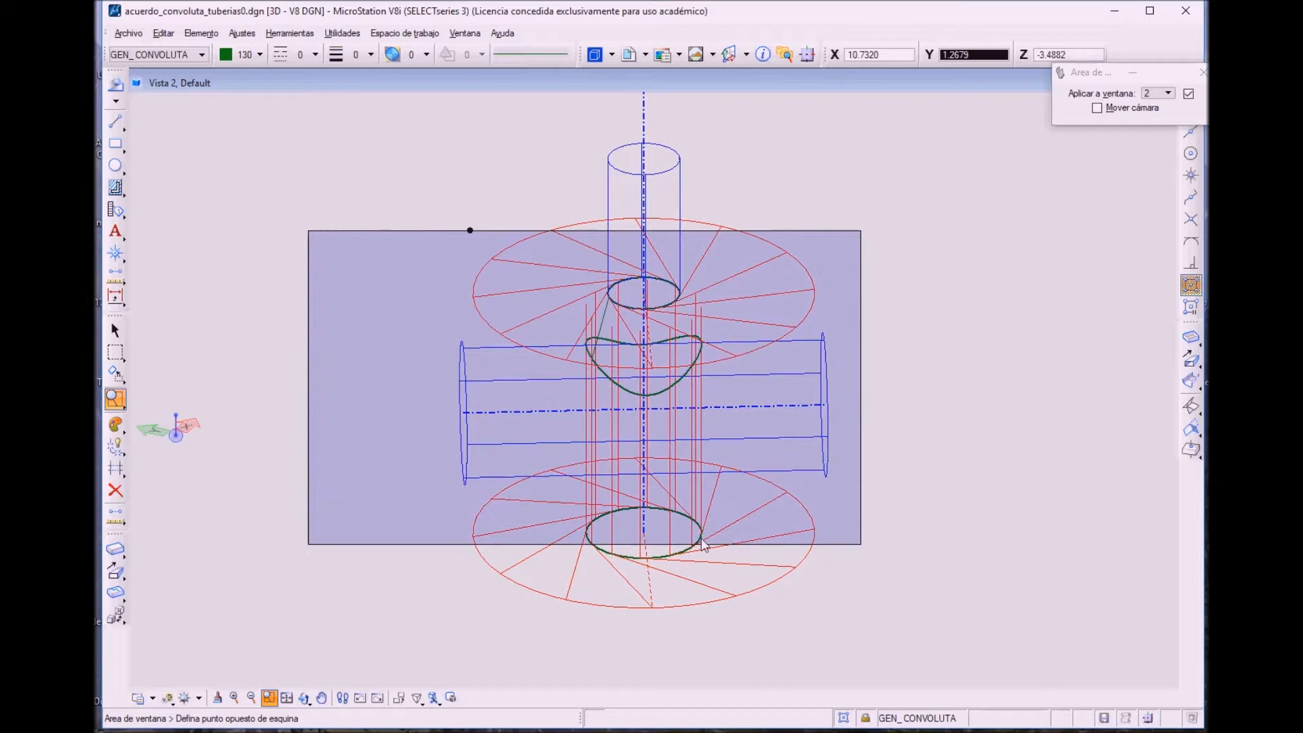
left_click(785, 559)
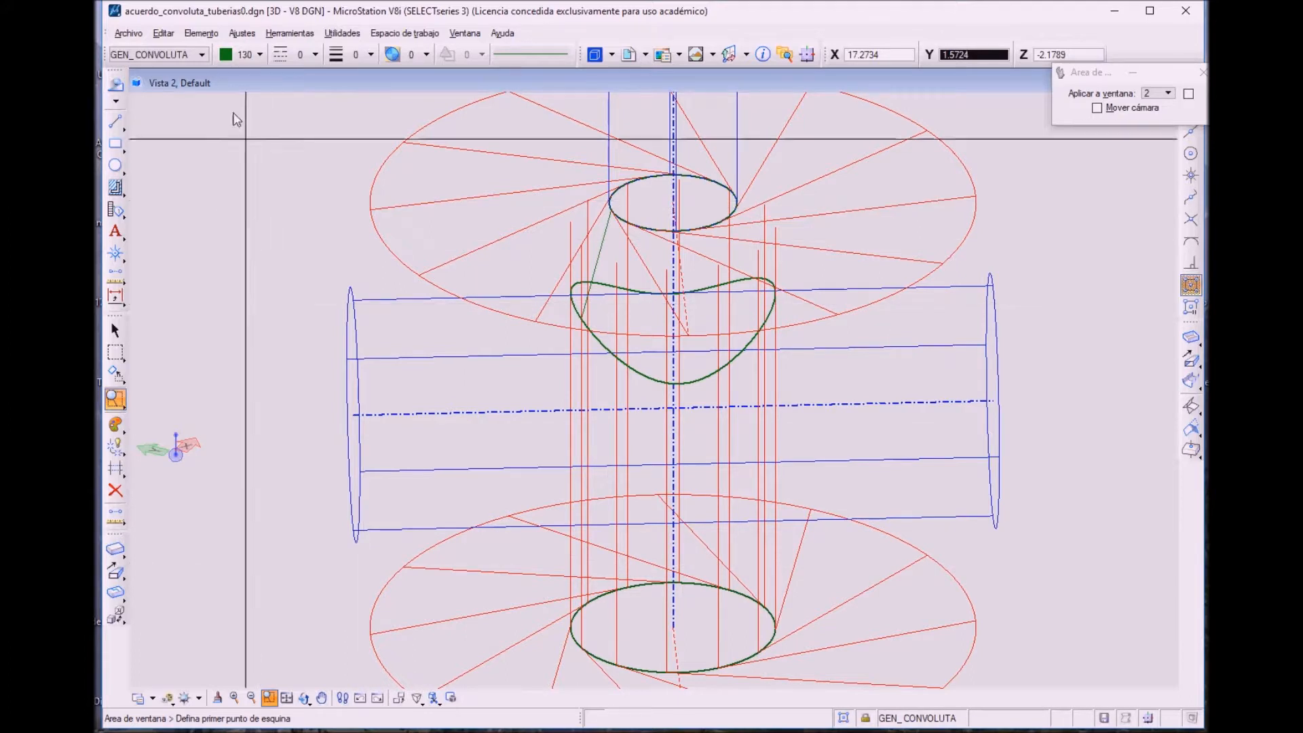
left_click(242, 57)
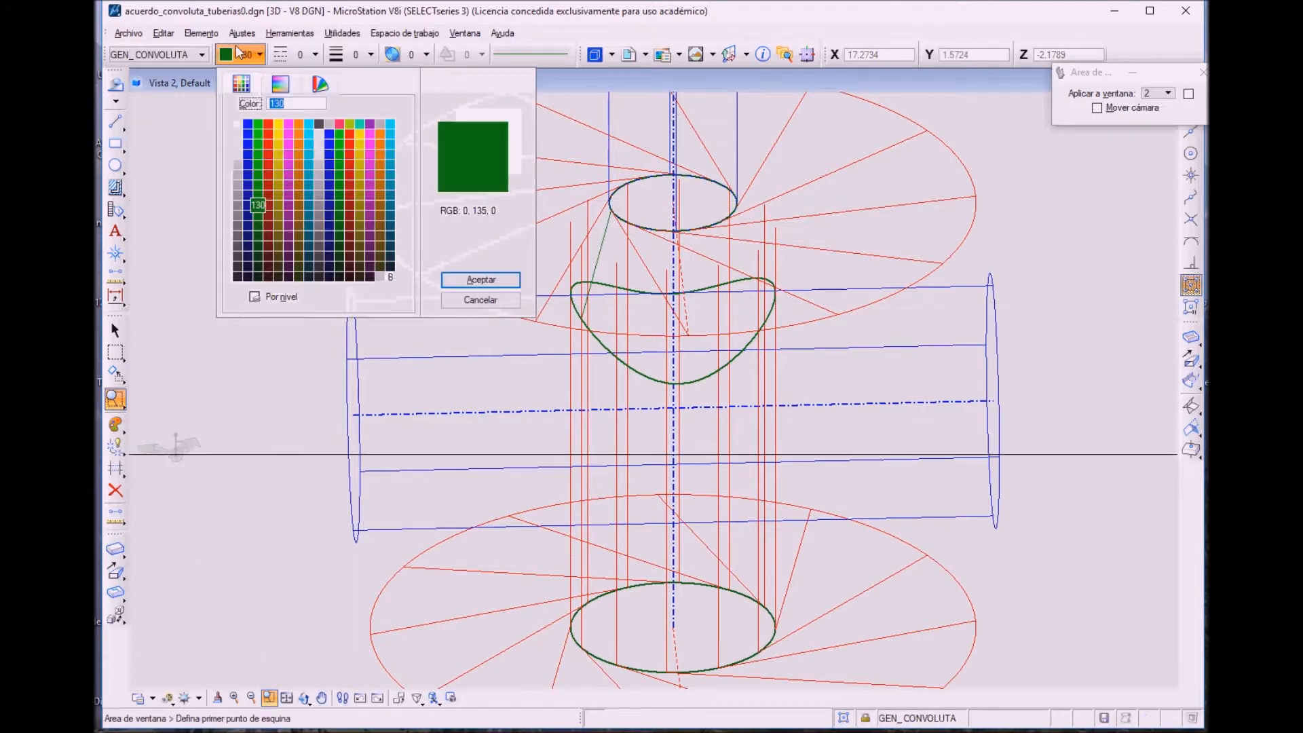
left_click(246, 209)
- Draw the next three generatrix lines from the auxiliary verticals' crossings with the intersection curve to the matching tangent points on the upper circle
left_click(116, 121)
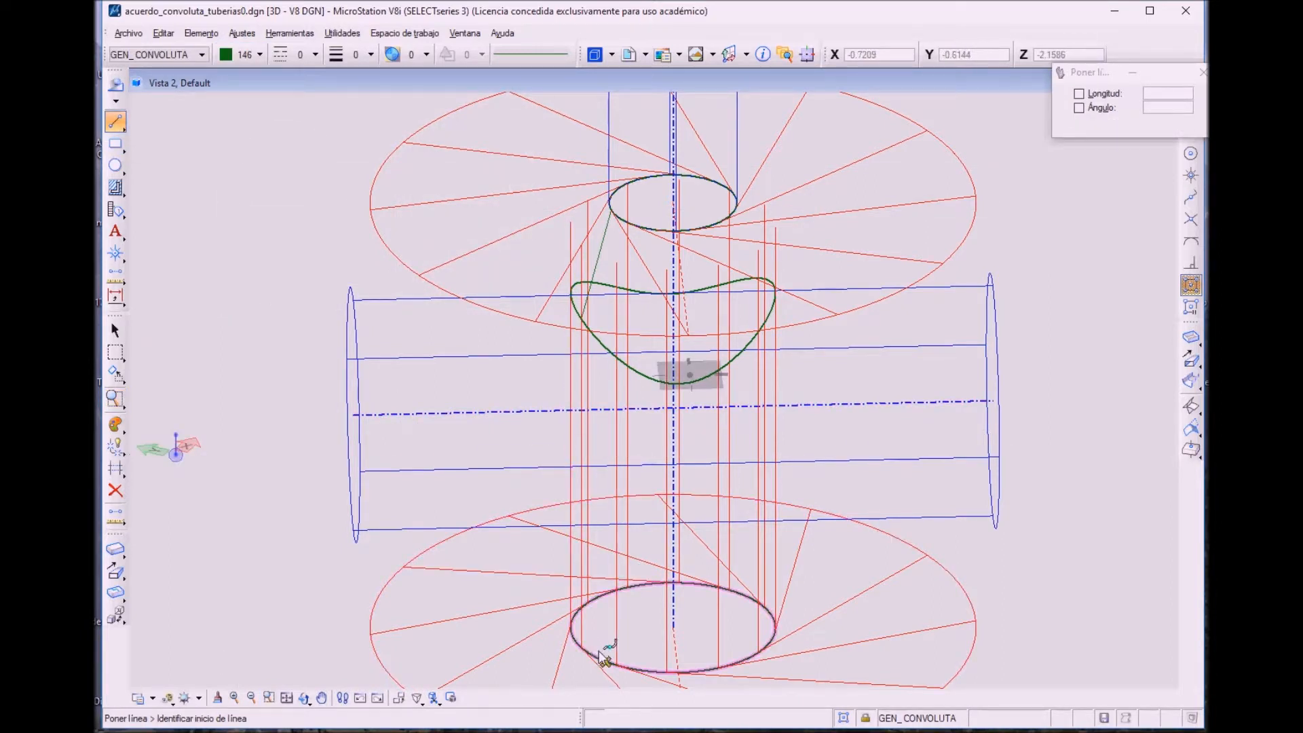
left_click(613, 351)
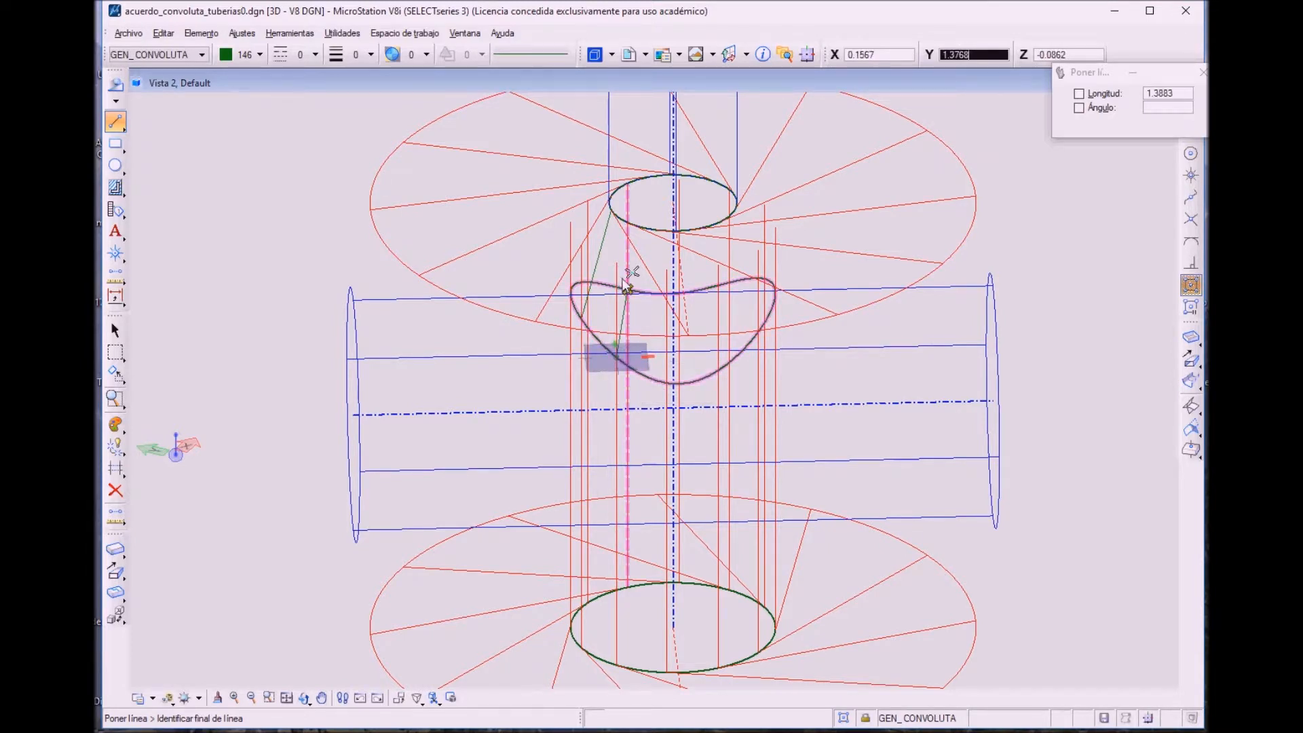
left_click(624, 217)
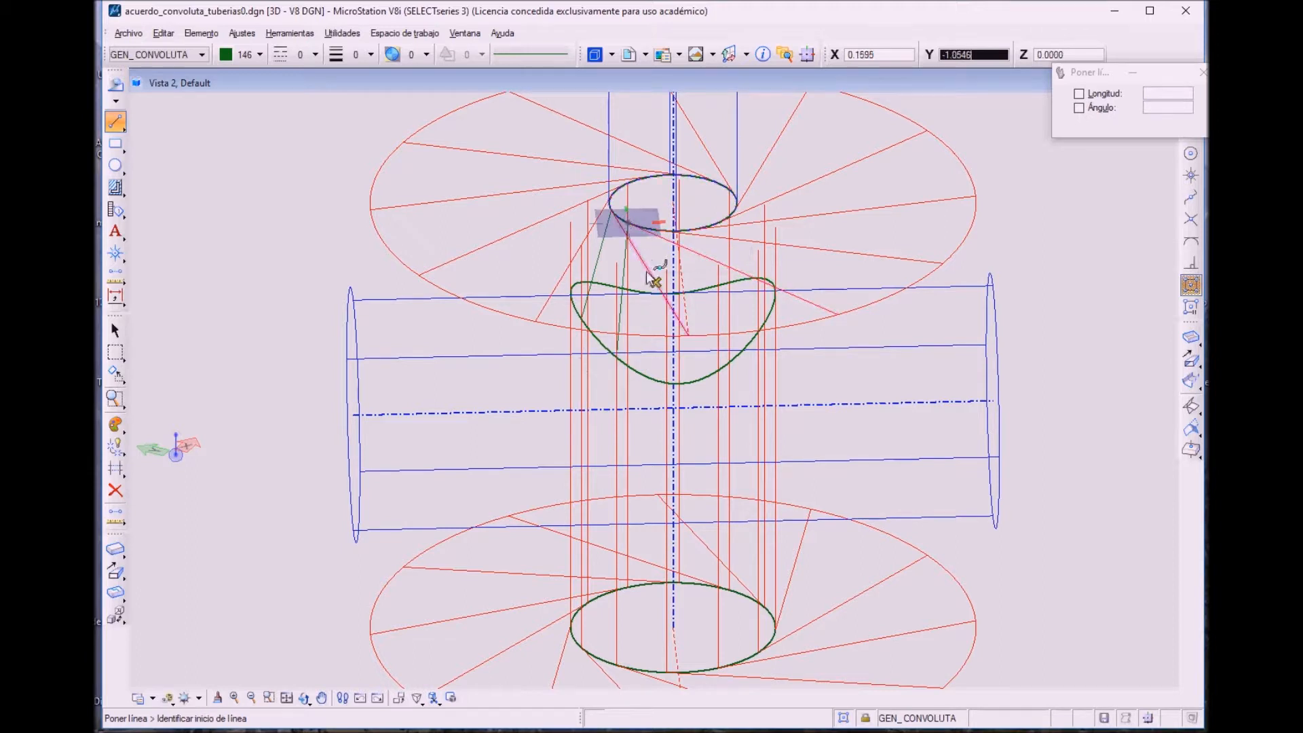
left_click(657, 373)
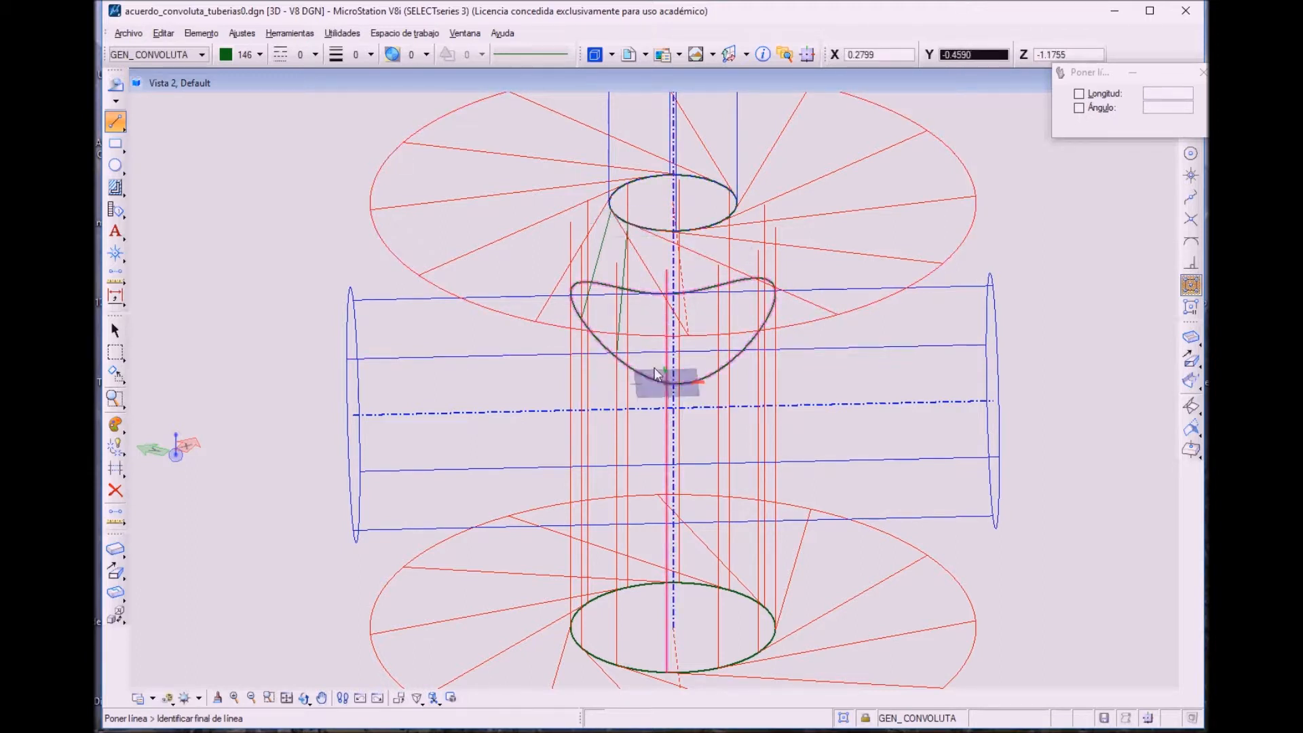
left_click(650, 220)
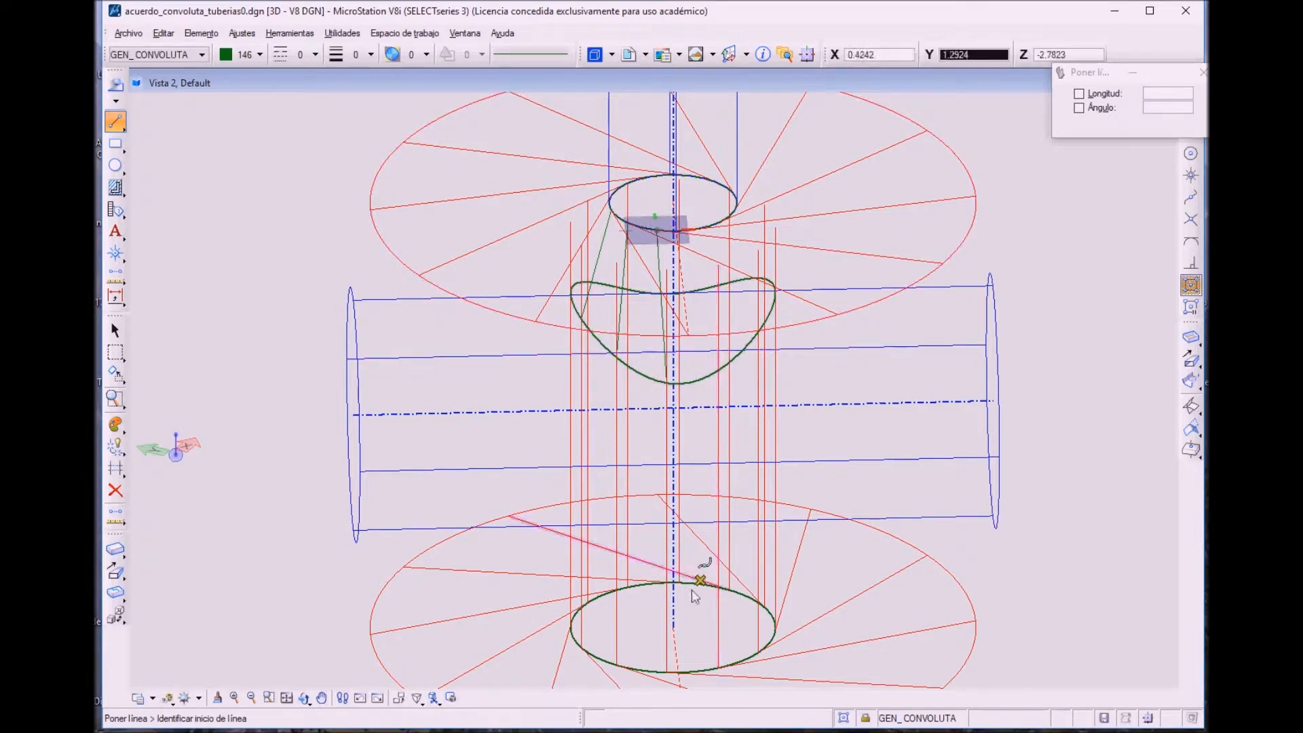
left_click(705, 363)
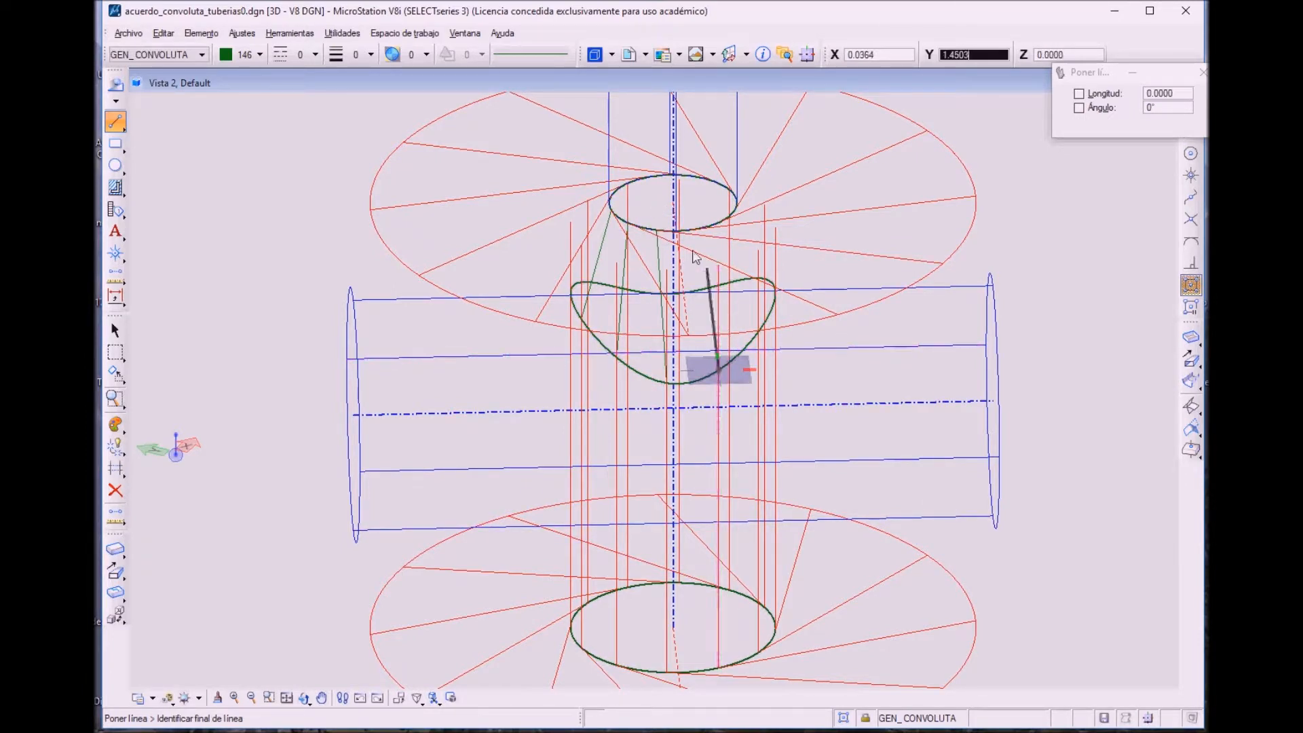
left_click(688, 229)
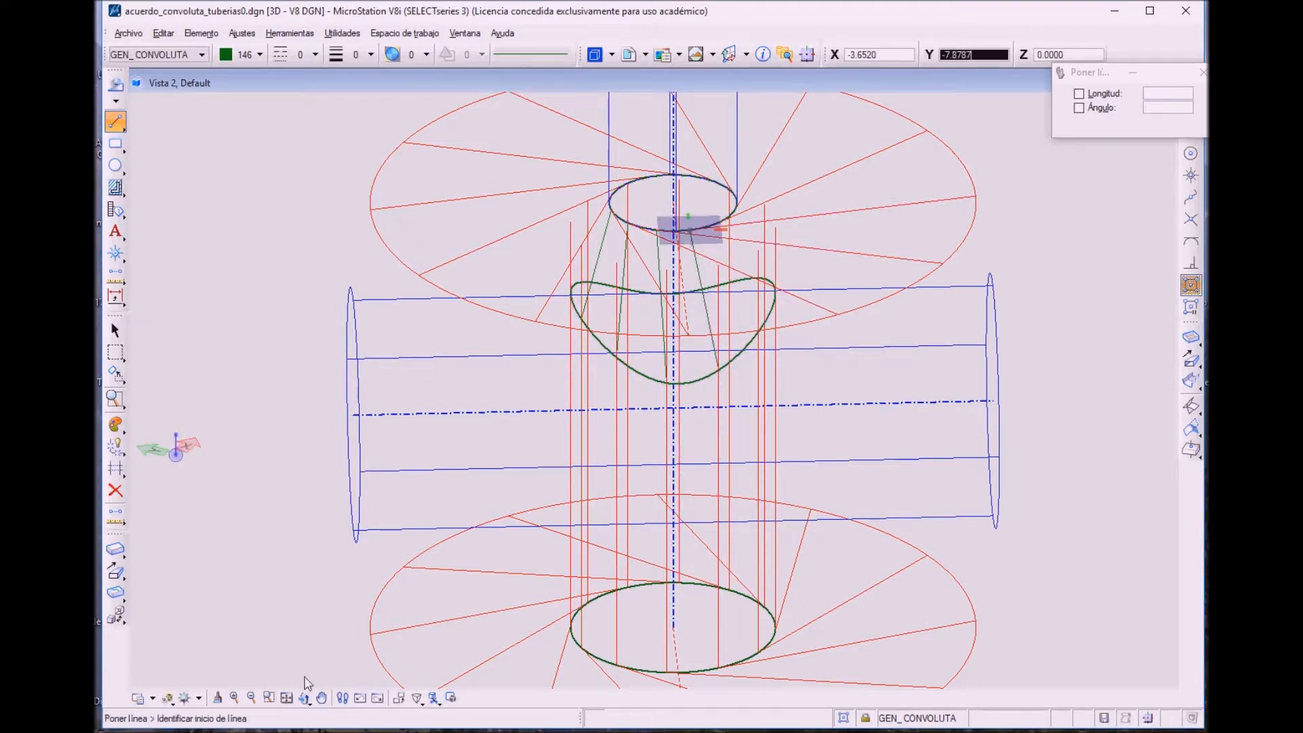
- Draw two more generatrices, joining the next two auxiliary verticals' intersection-curve crossings to their tangent points on the small upper circle
left_click(304, 698)
left_click_drag(312, 560, 167, 550)
left_click_drag(382, 535, 305, 544)
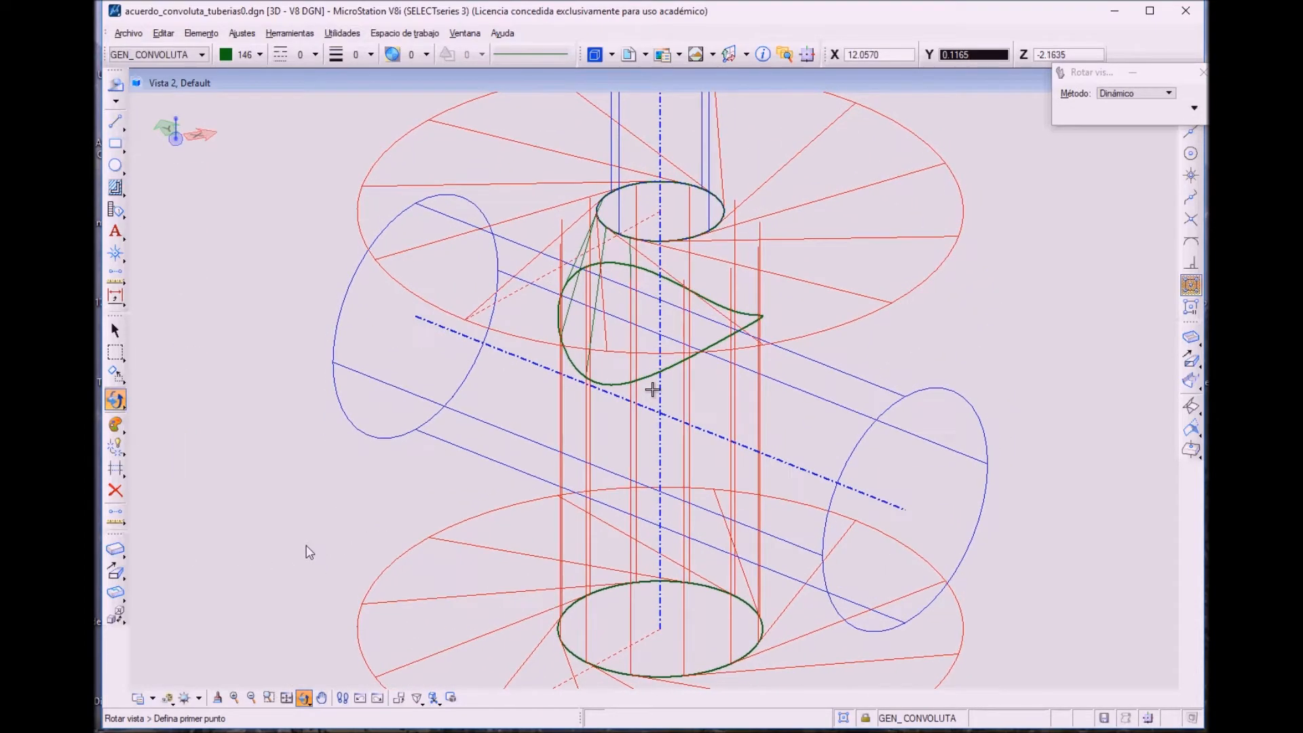
left_click_drag(398, 526, 373, 513)
left_click(115, 120)
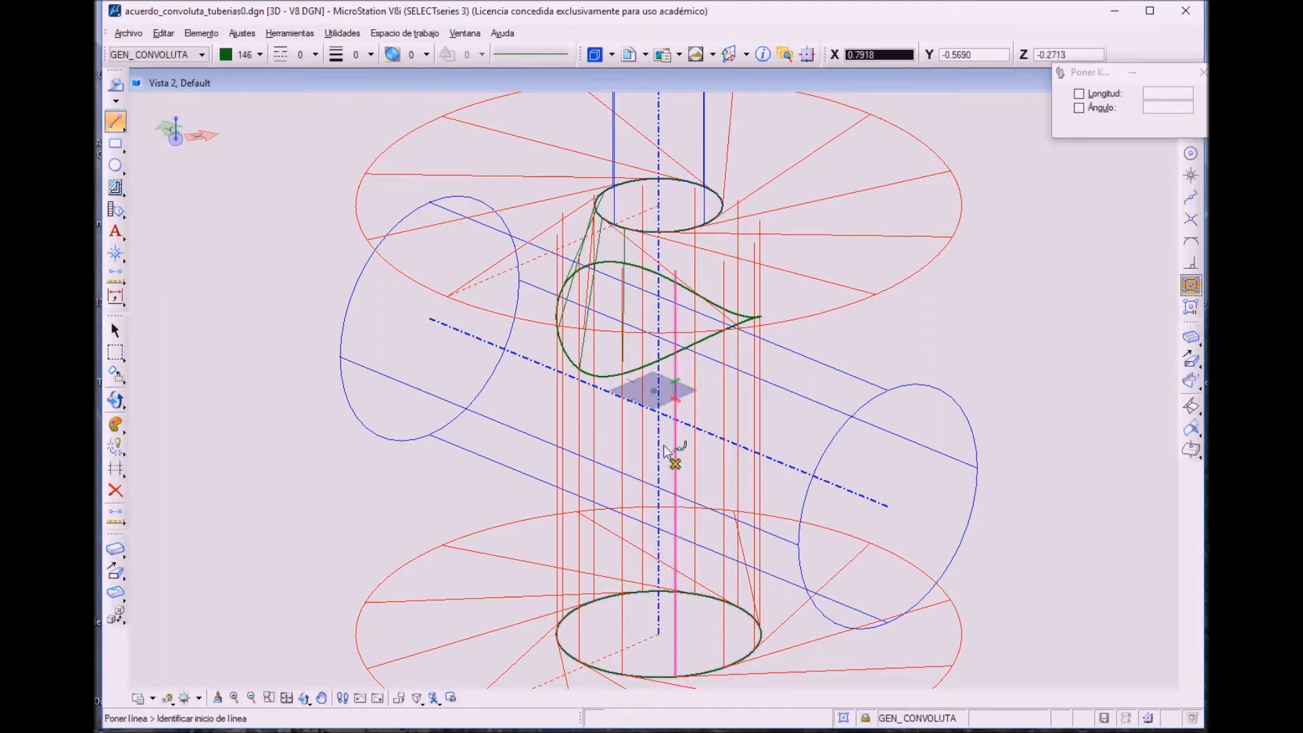
left_click(673, 352)
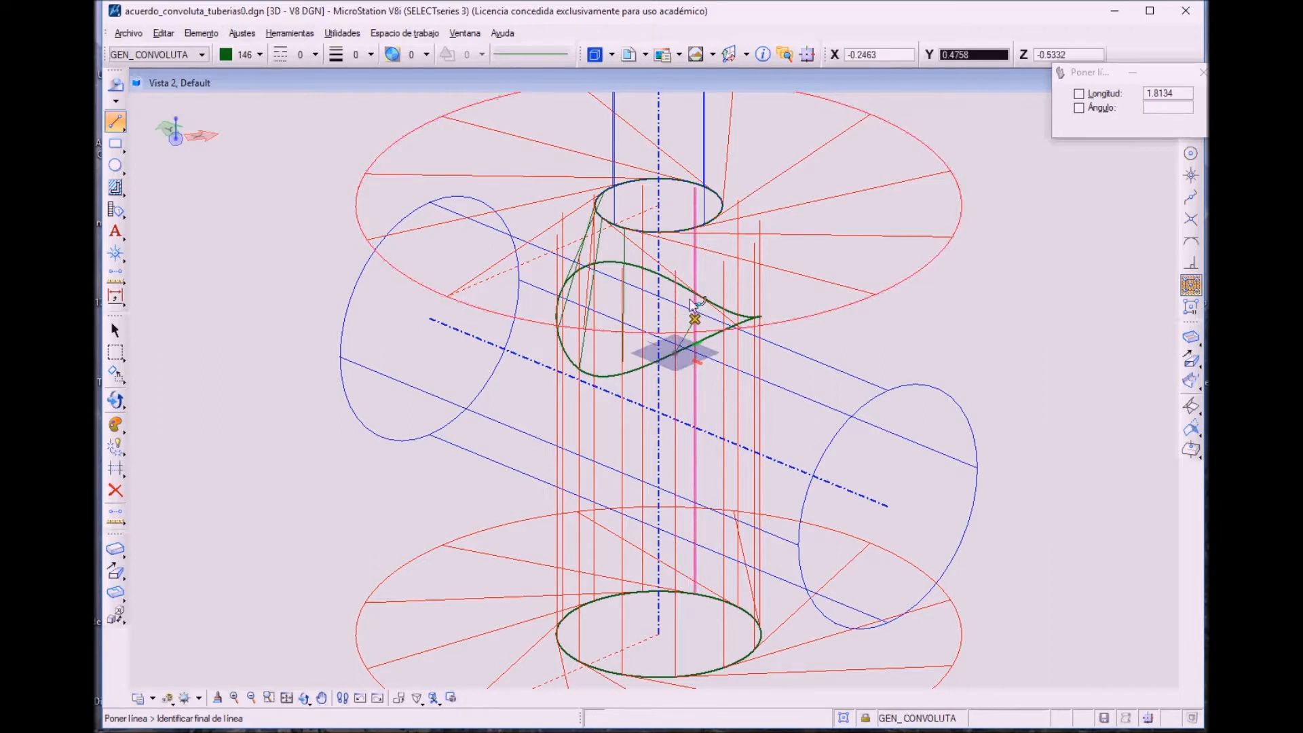
left_click(658, 230)
right_click(661, 227)
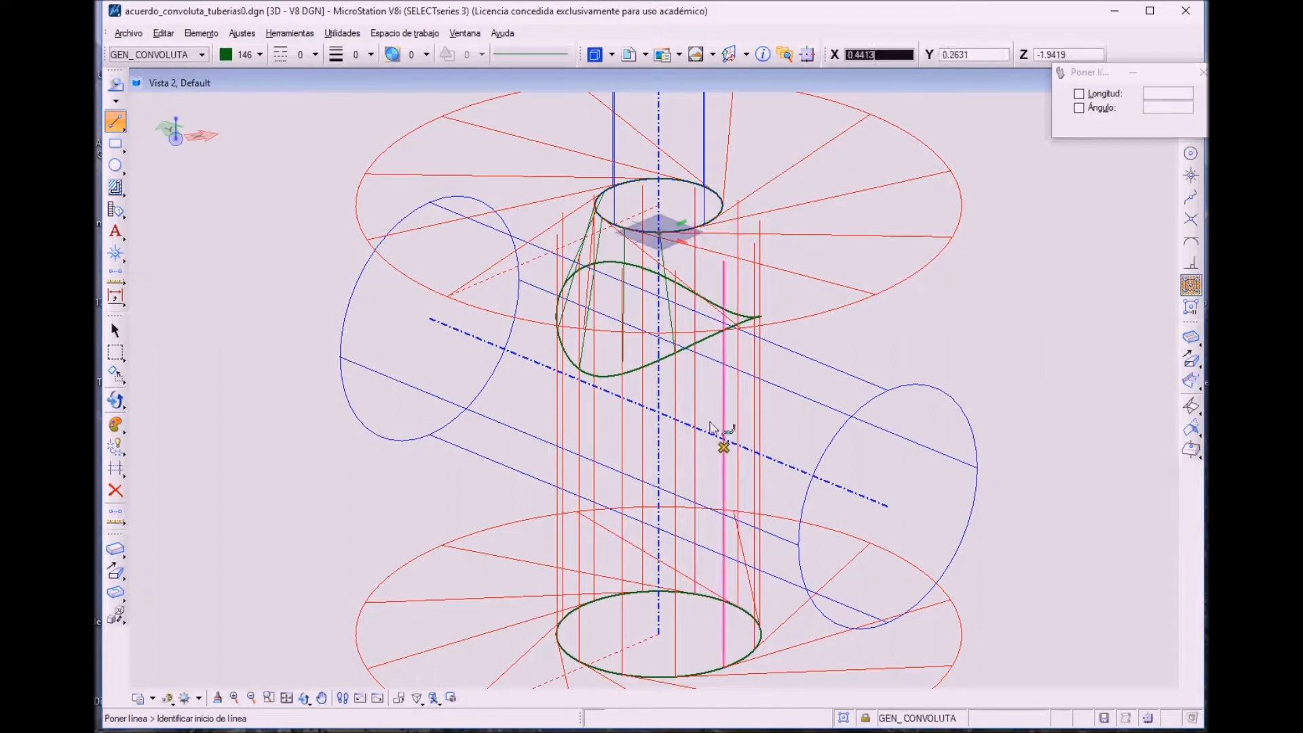
left_click(722, 327)
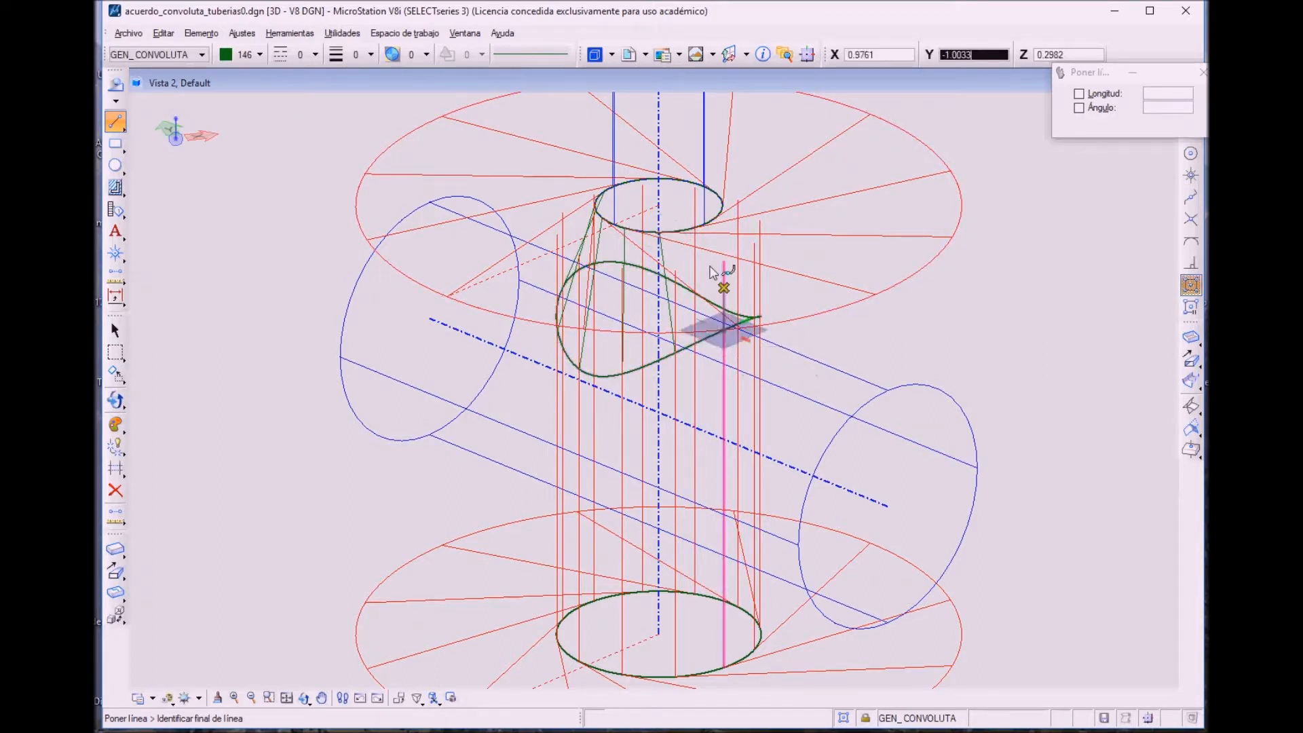
left_click(673, 221)
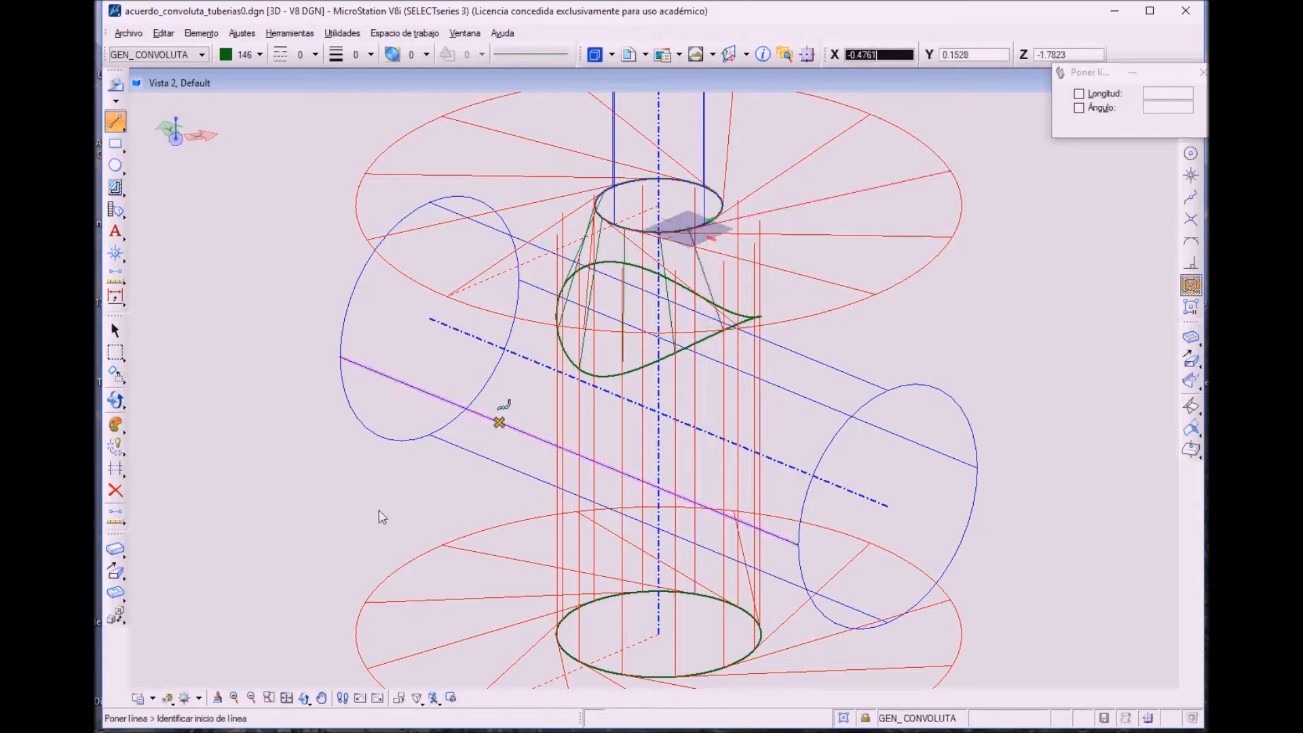
- Draw one generatrix on the pipe's opposite side, from the next vertical's crossing with the intersection curve to its upper tangent point
left_click(303, 698)
left_click_drag(460, 454, 174, 494)
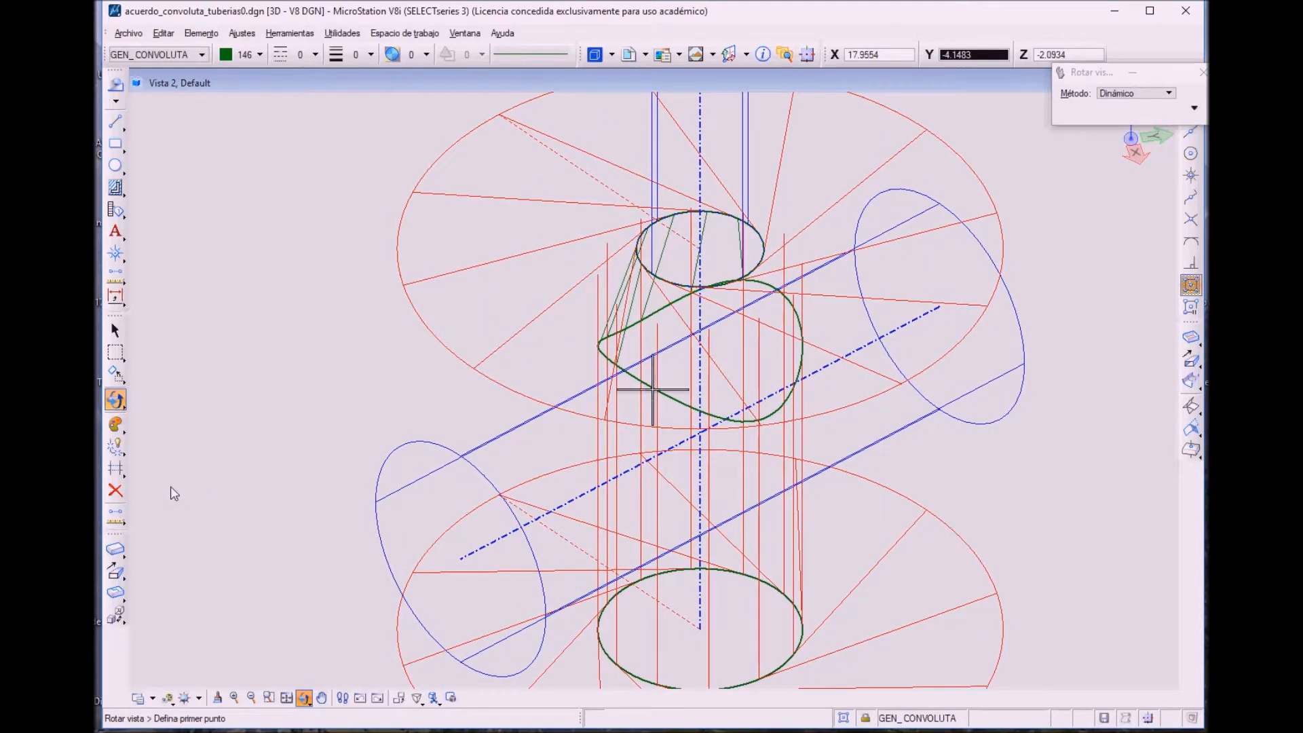
left_click(116, 122)
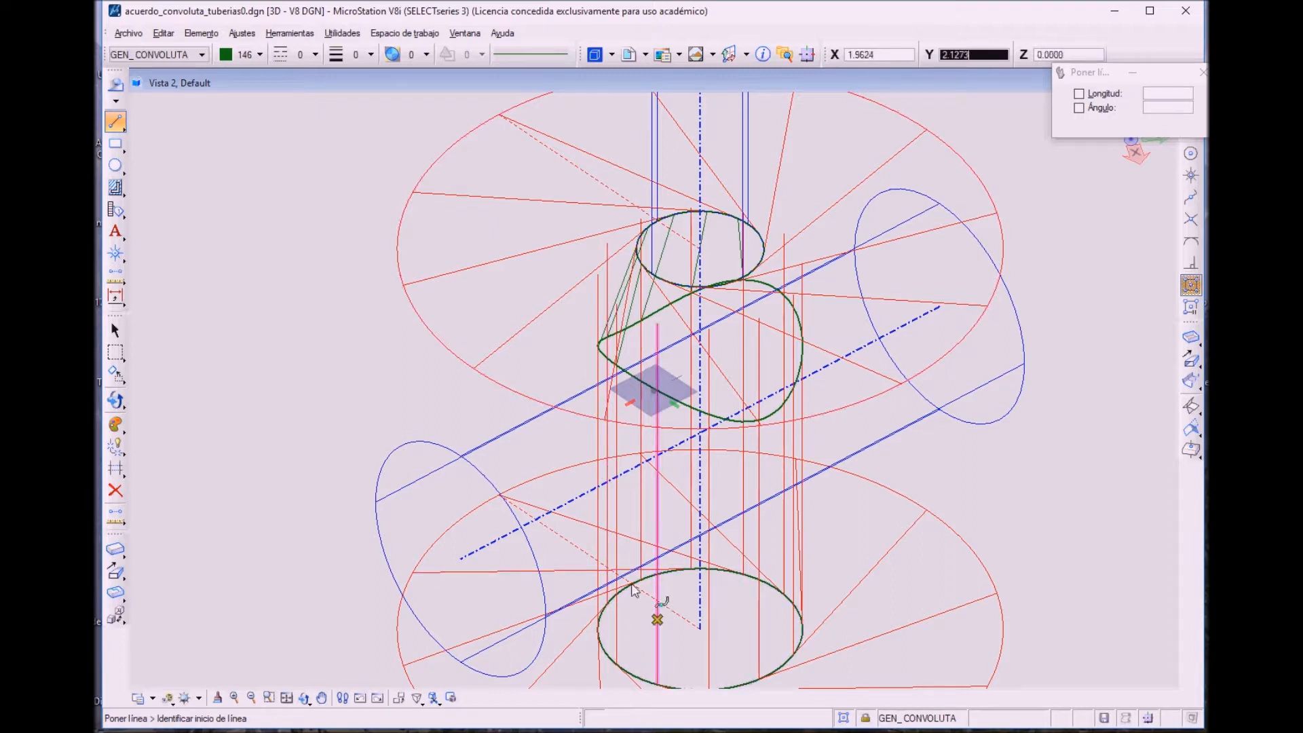
left_click(655, 389)
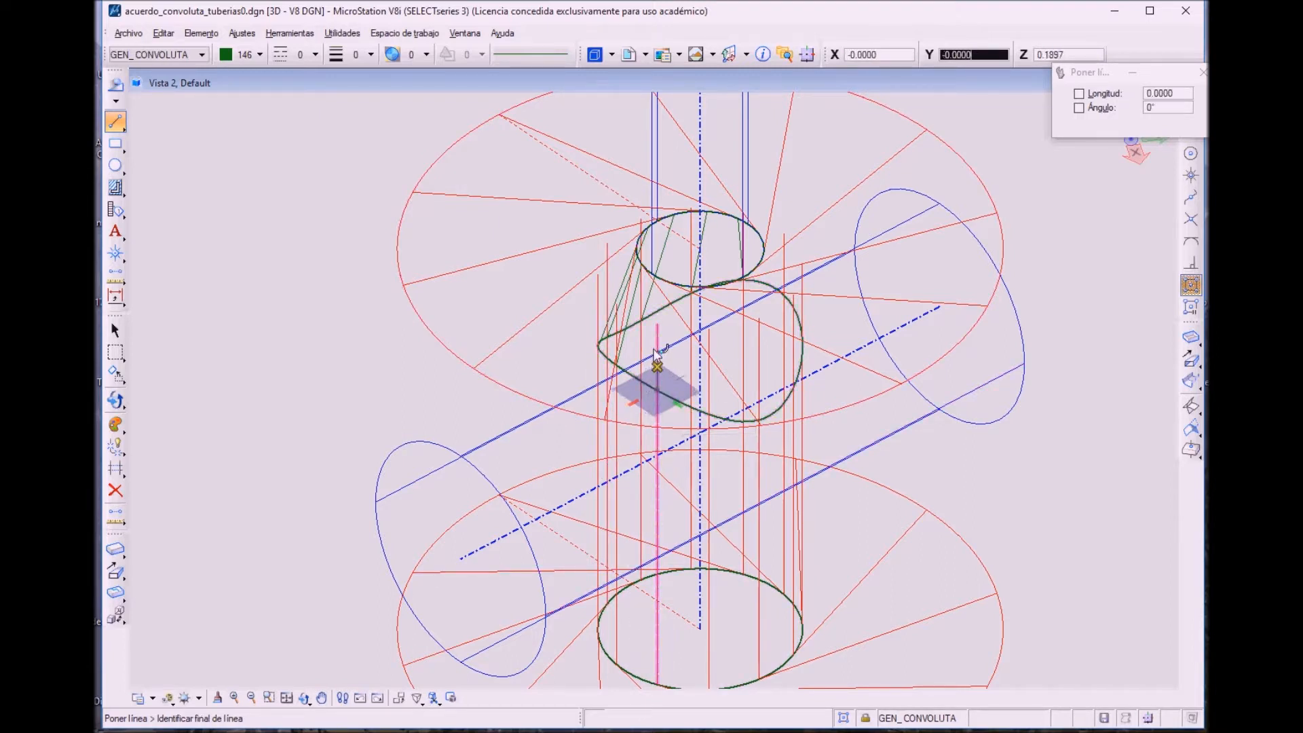
left_click(662, 280)
right_click(552, 427)
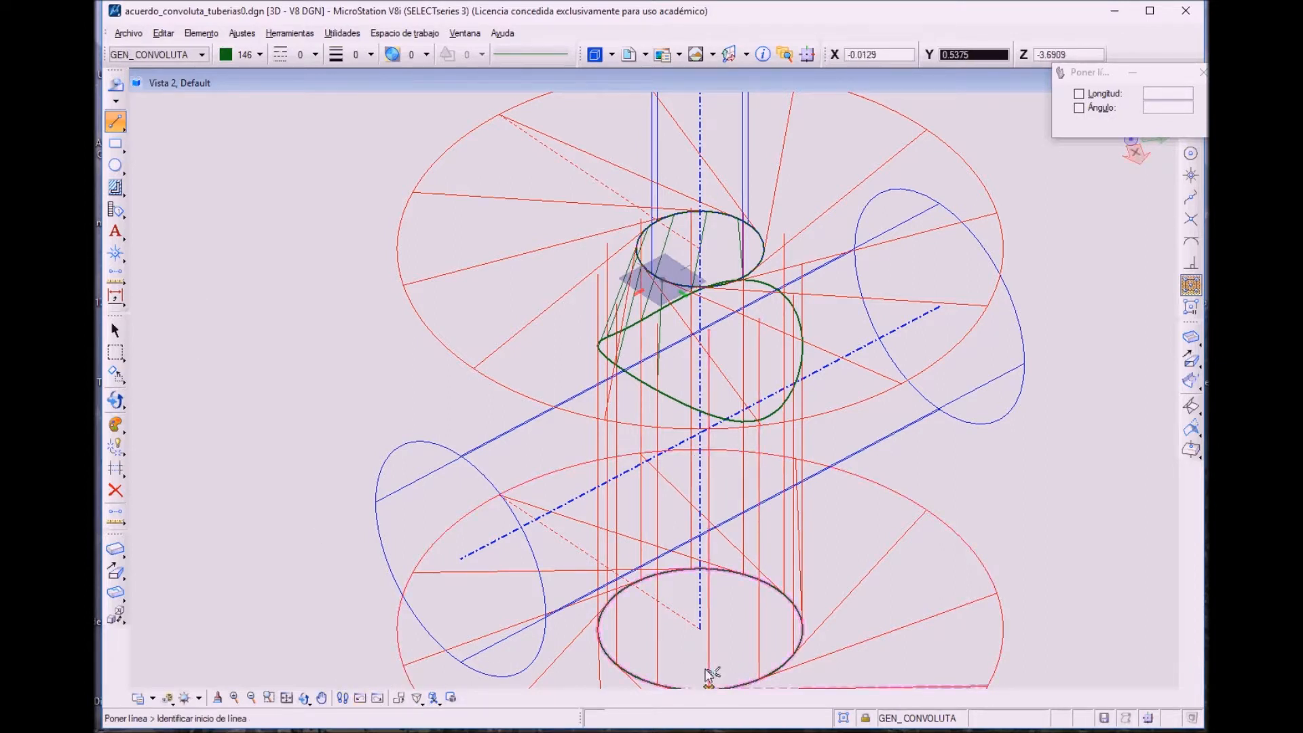
left_click(706, 411)
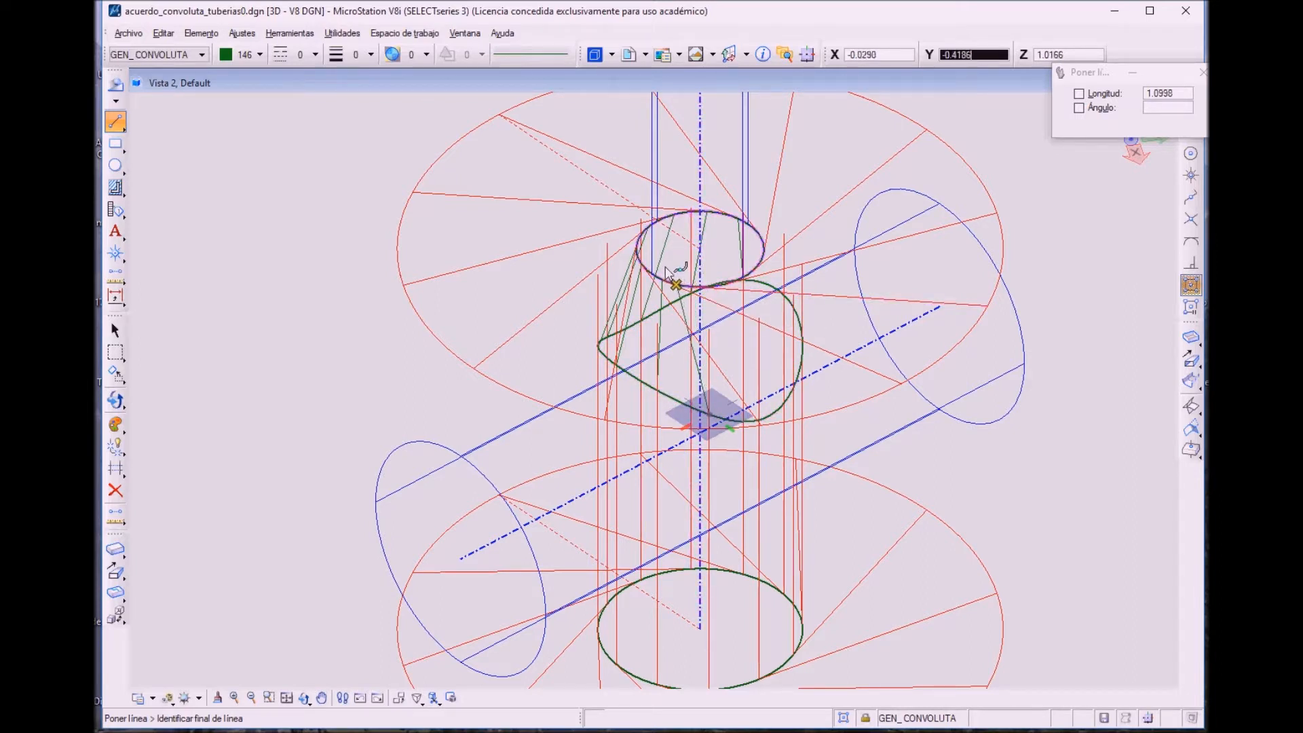
right_click(291, 360)
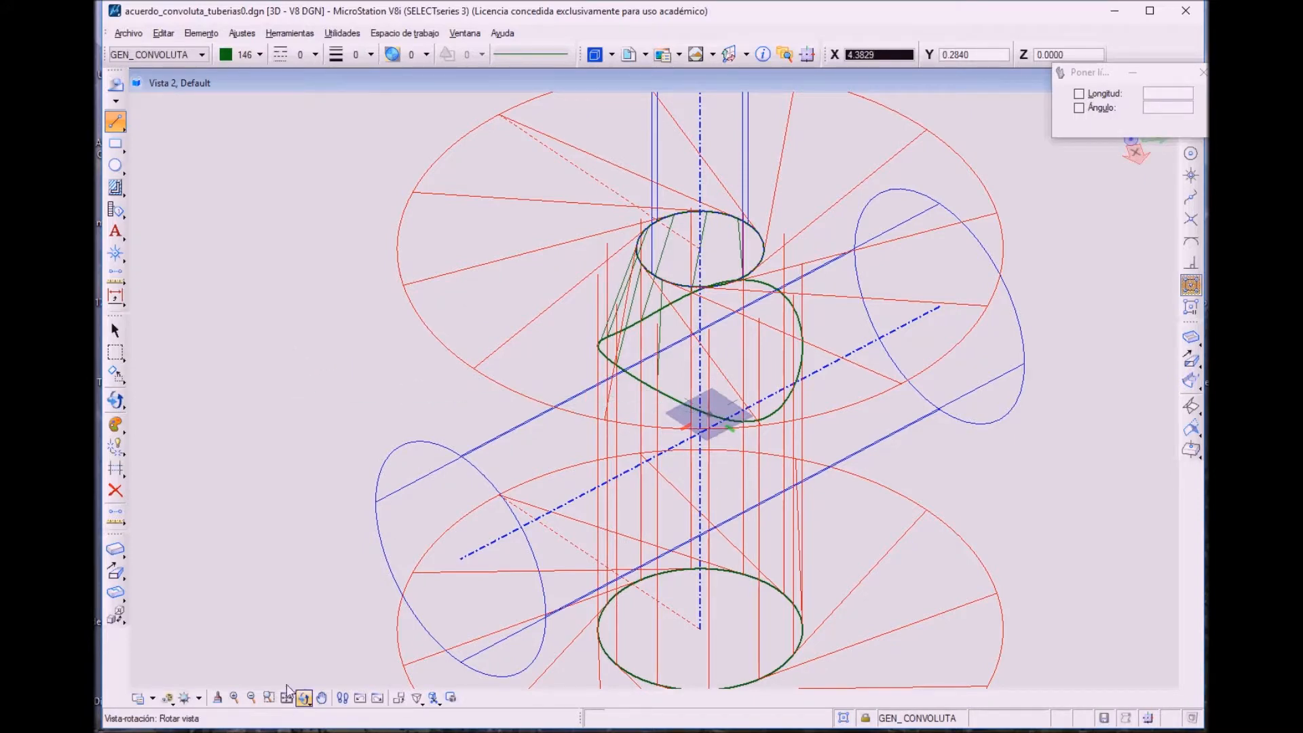
- Continue with two generatrices from the following verticals' crossings with the intersection curve to their corresponding tangent points on the upper circle
left_click(303, 697)
left_click_drag(217, 595, 205, 588)
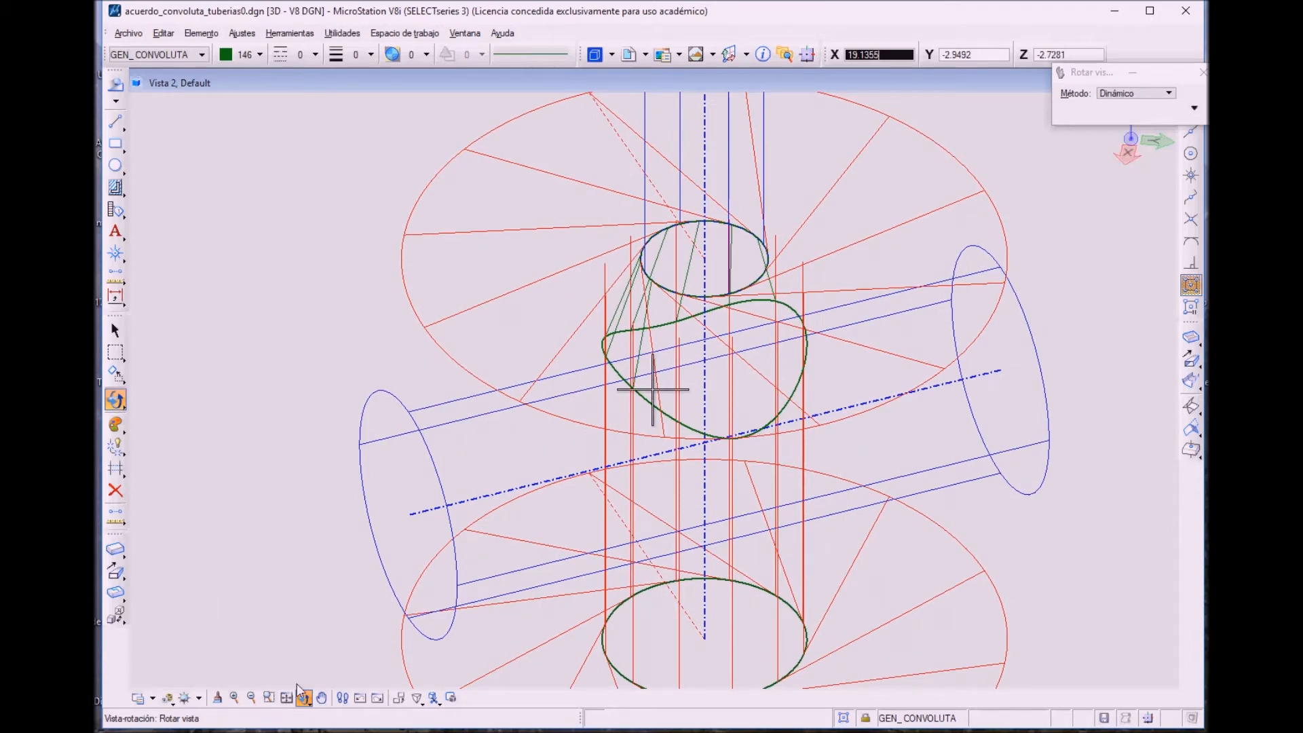
left_click(321, 698)
left_click_drag(302, 657, 290, 604)
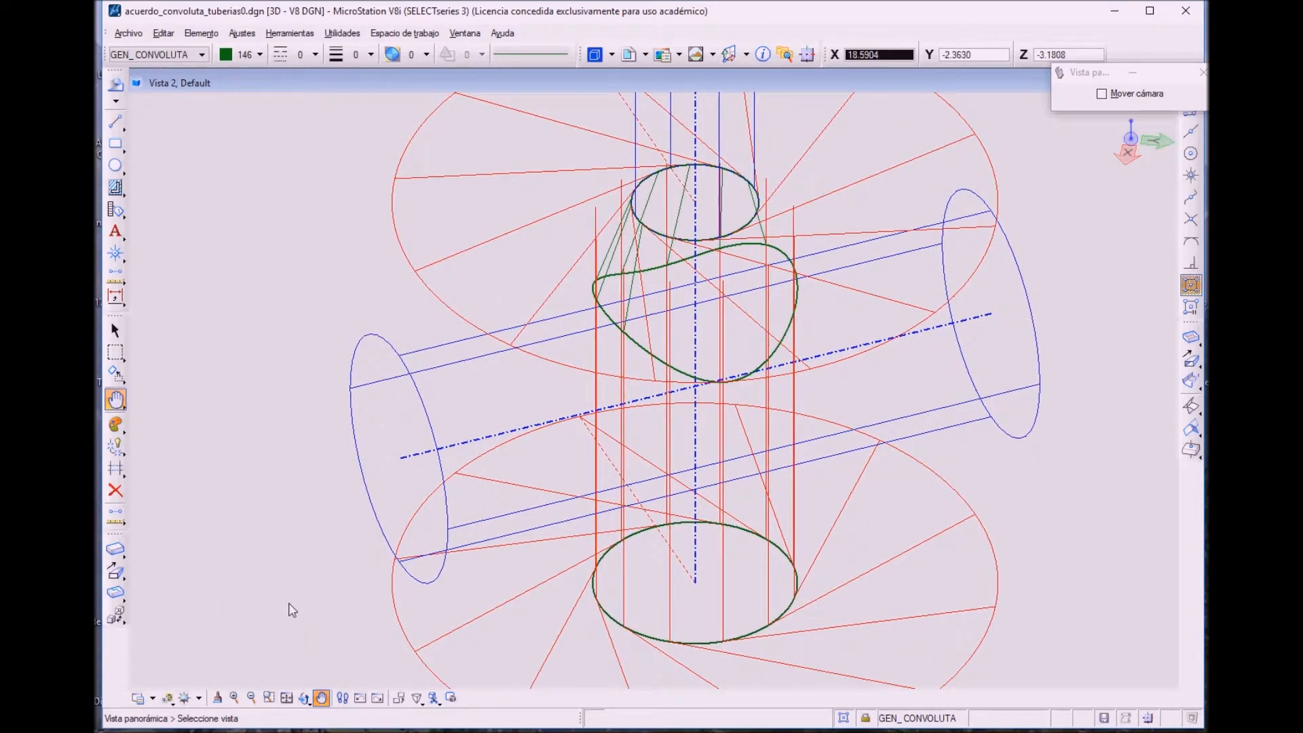
left_click(116, 121)
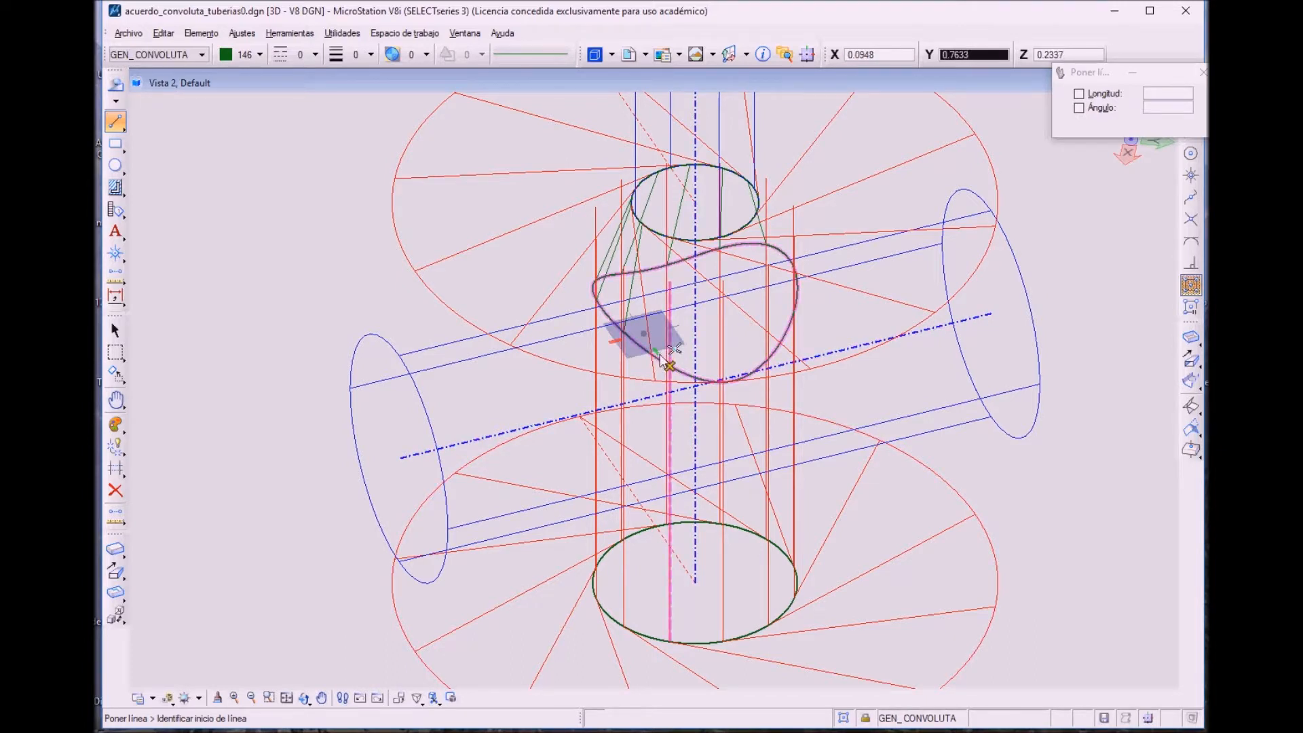
left_click(303, 697)
mouse_move(297, 638)
left_mouse_down()
mouse_move(332, 638)
mouse_move(296, 635)
mouse_move(316, 638)
left_mouse_up()
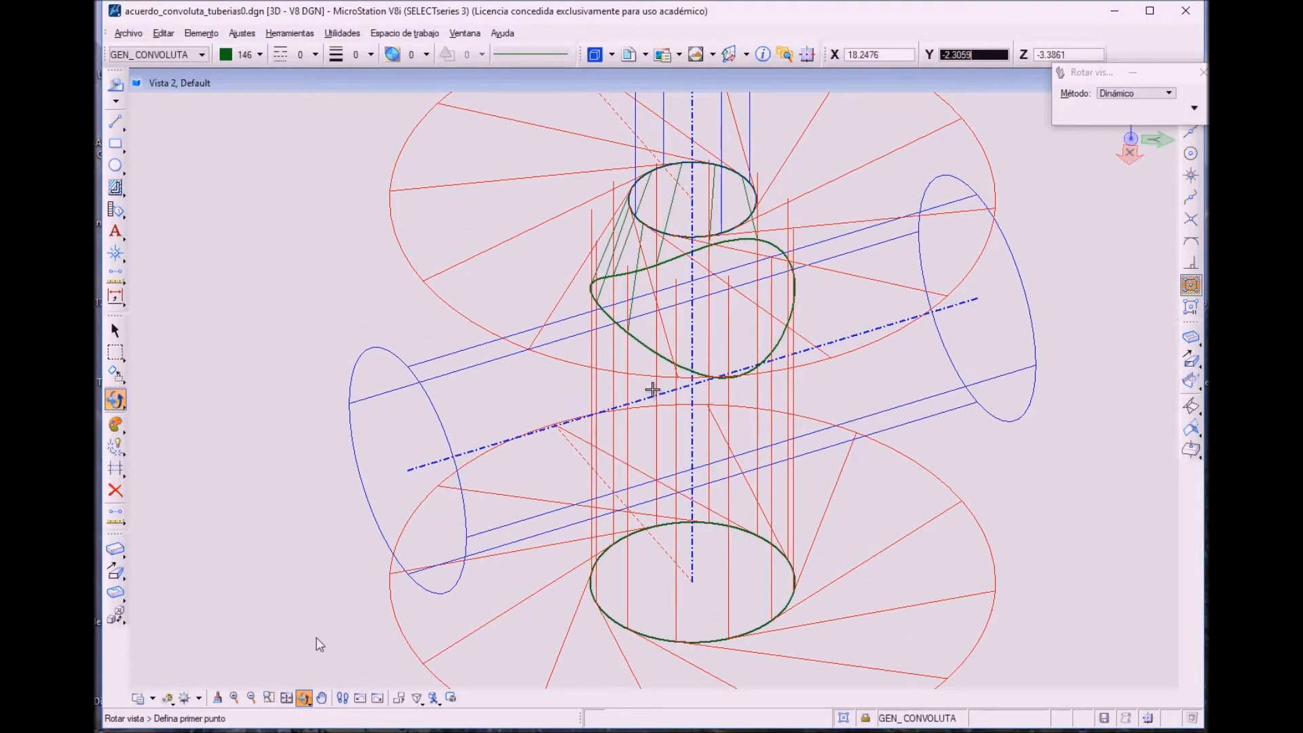
left_click(116, 120)
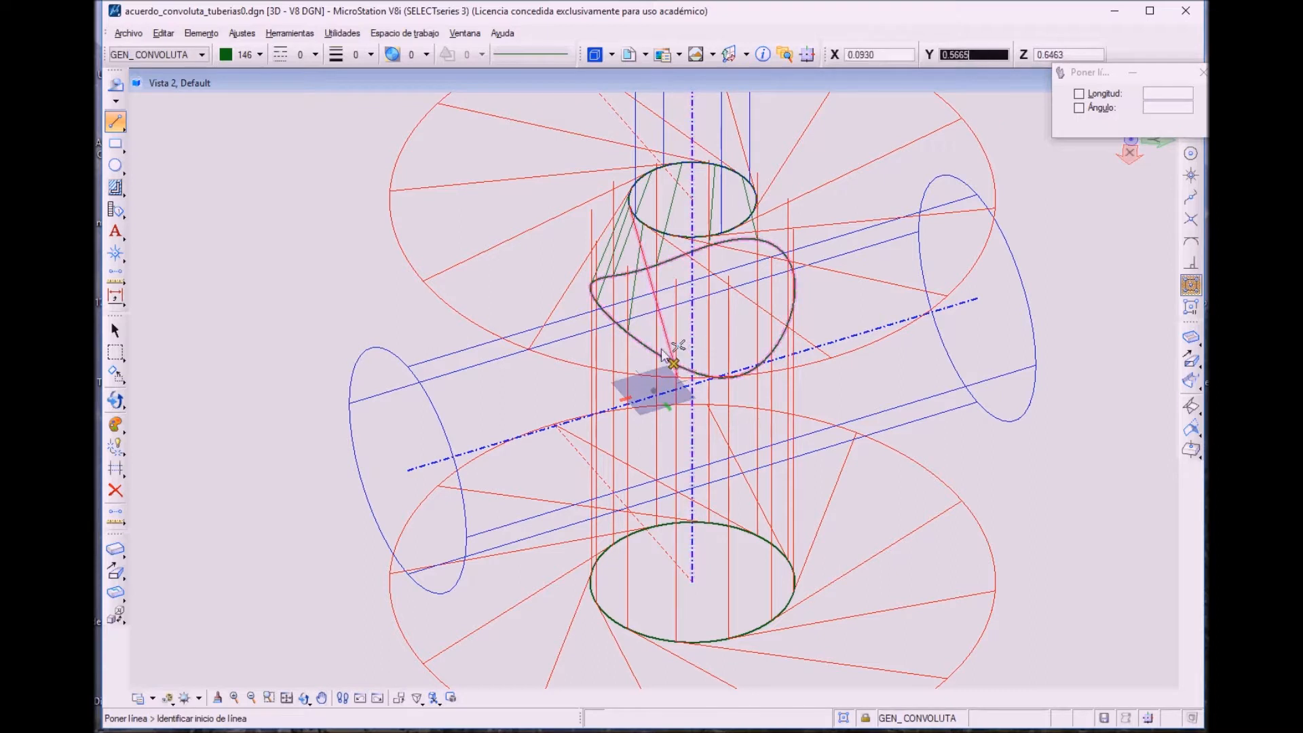
left_click(675, 364)
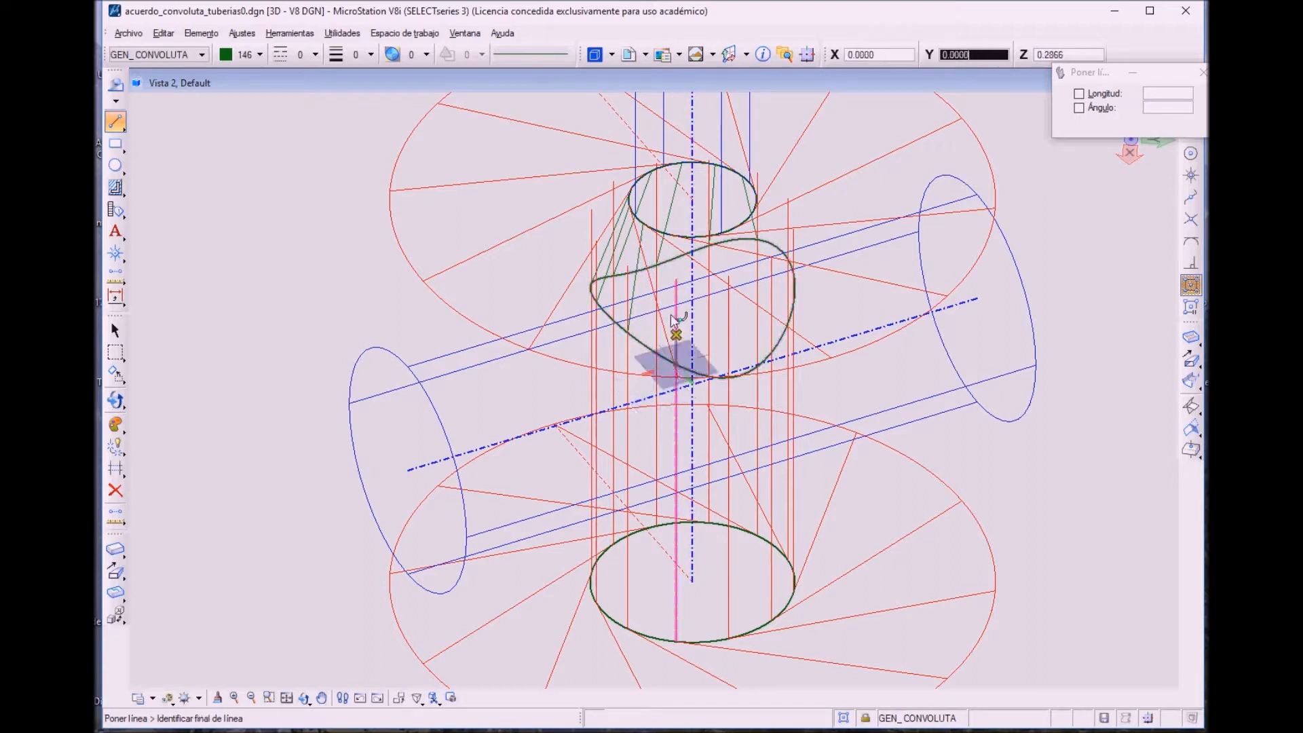
left_click(667, 229)
right_click(669, 232)
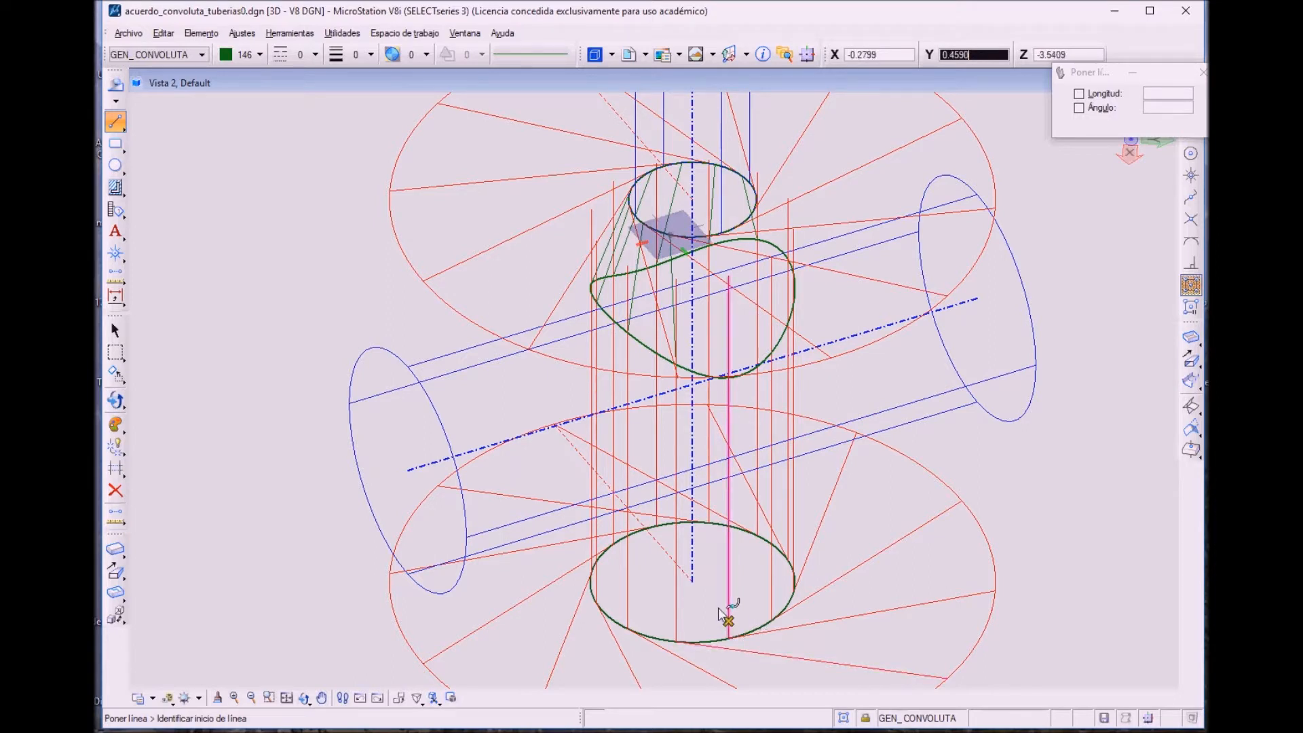
left_click(719, 373)
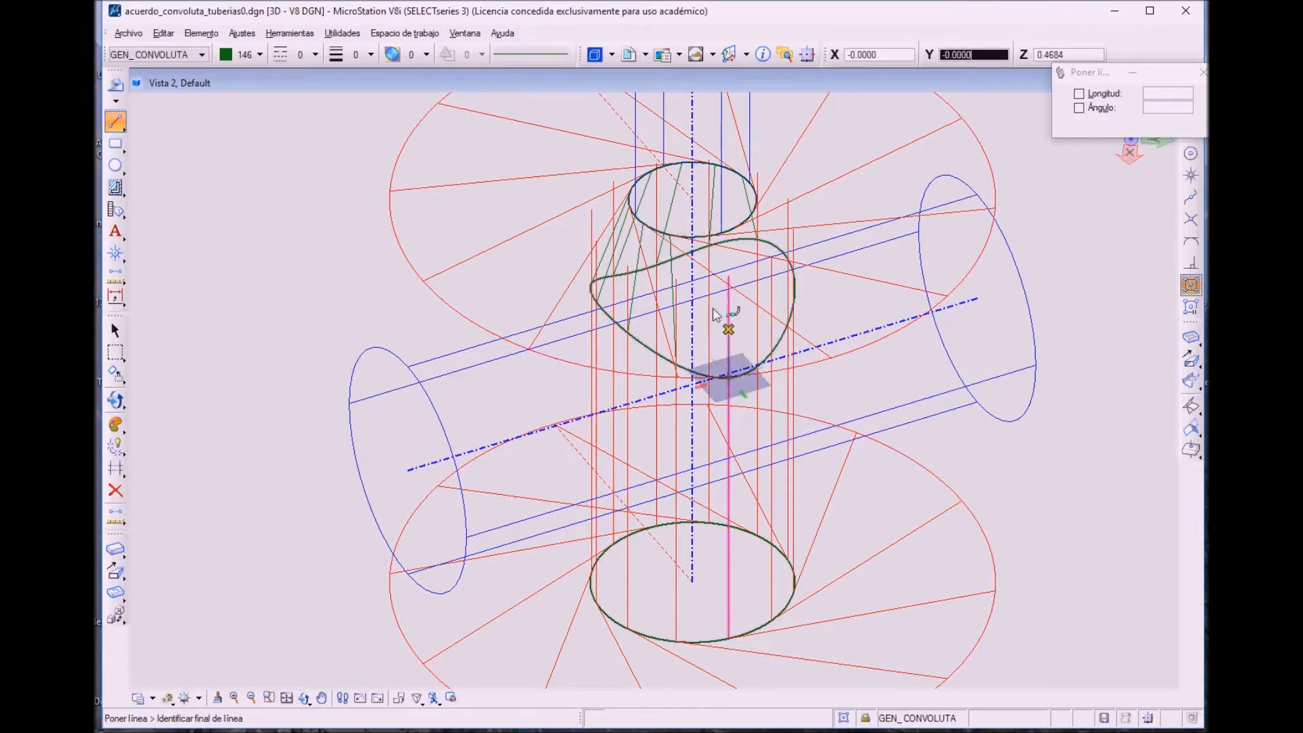
left_click(691, 228)
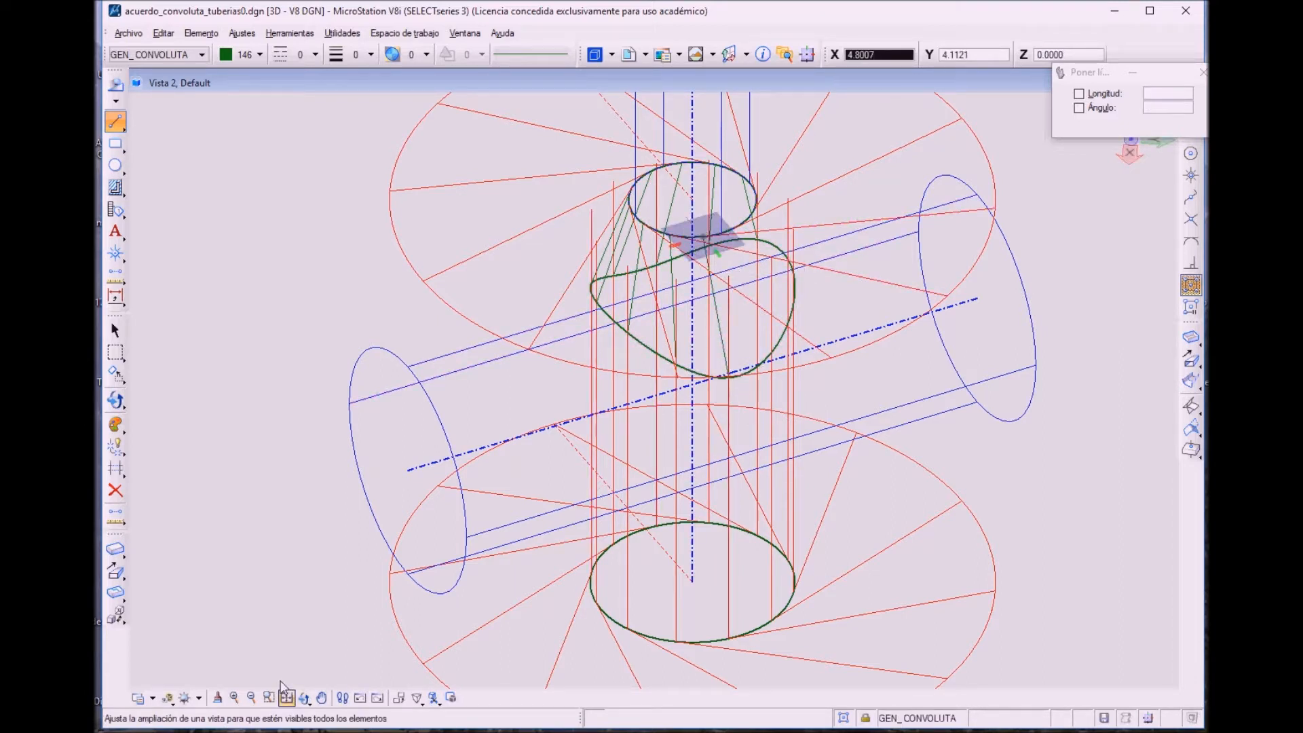
- Draw another generatrix from the next undrawn vertical's crossing with the intersection curve to its upper-circle tangent point, and end the line
left_click(303, 698)
left_click_drag(364, 619, 276, 495)
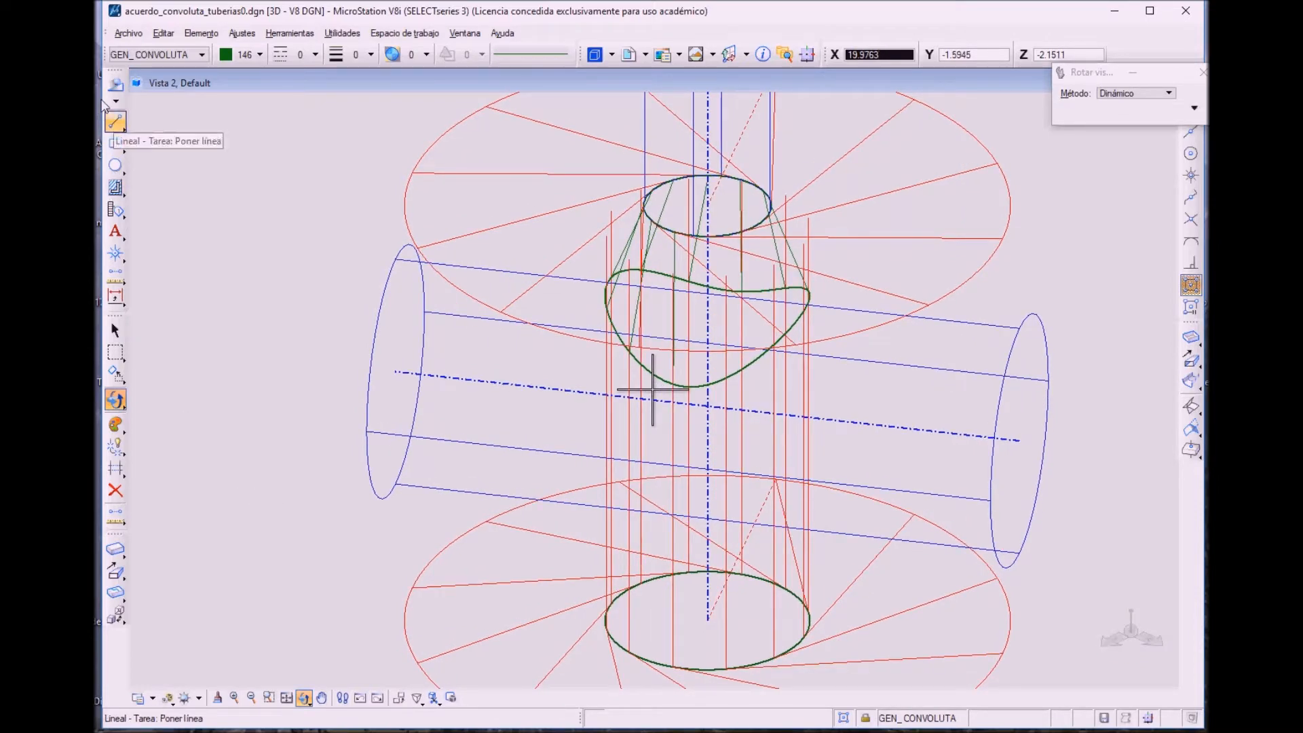
left_click(115, 121)
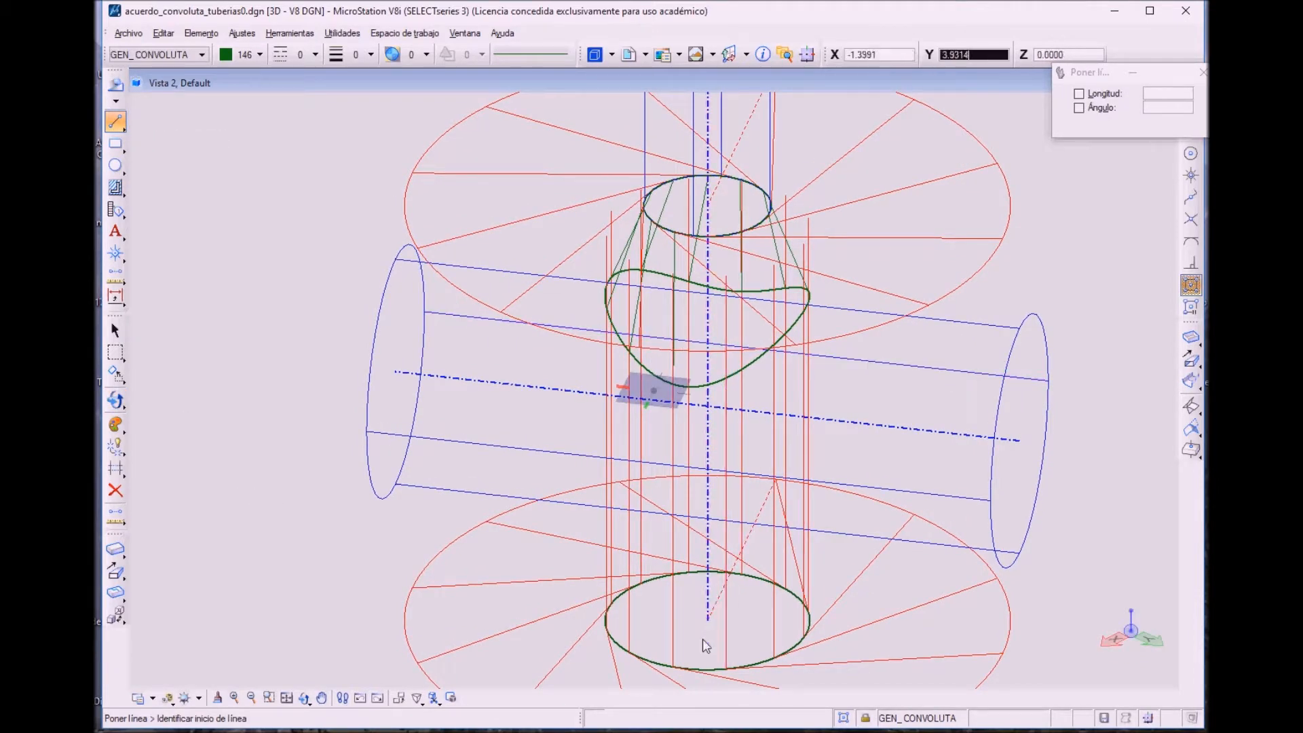
left_click(722, 370)
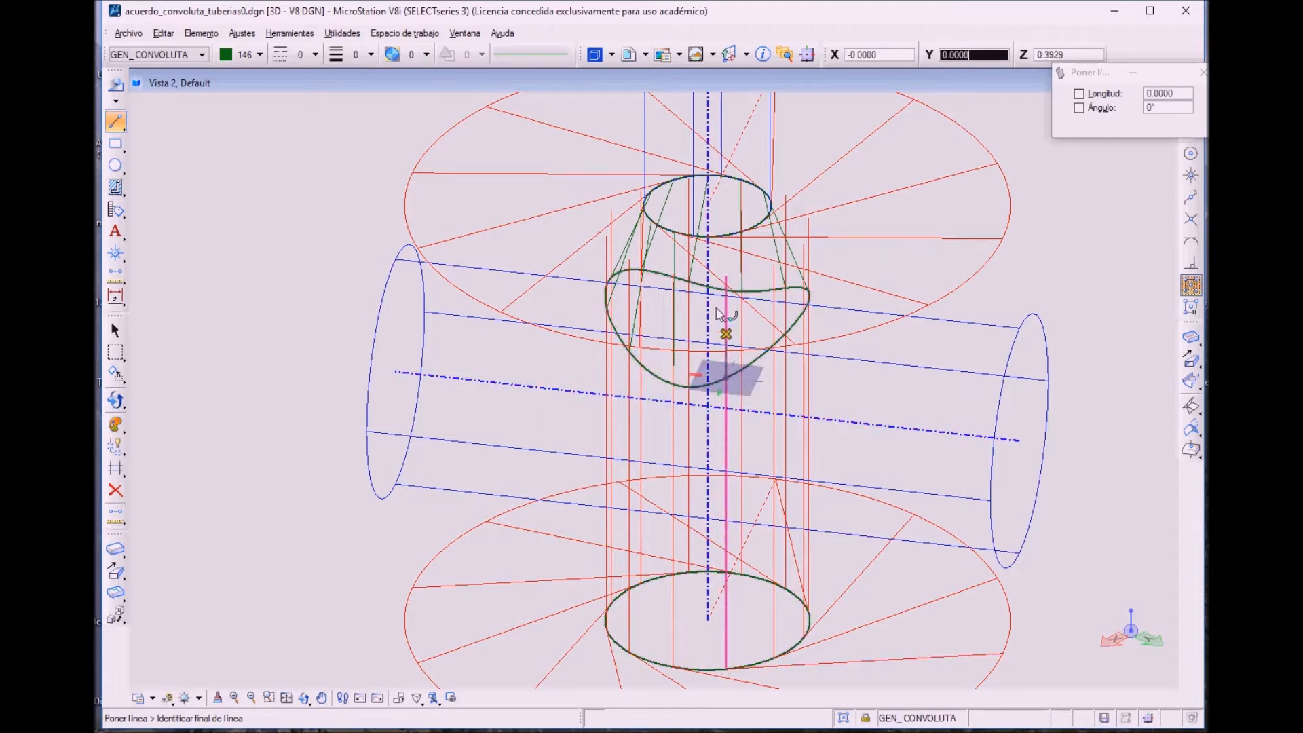
left_click(709, 235)
right_click(659, 643)
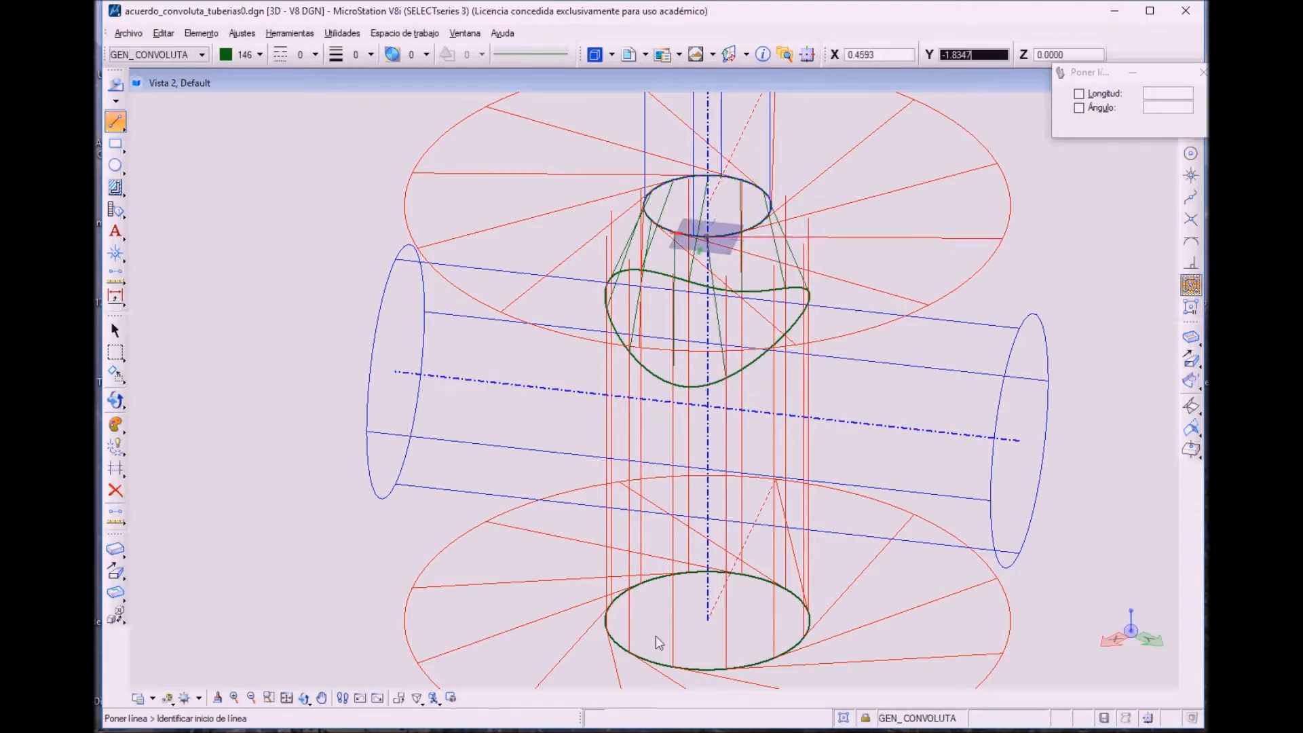
- Draw a generatrix from the next undrawn vertical's crossing with the intersection curve to its tangent point on the small upper circle
left_click(304, 697)
left_click(653, 389)
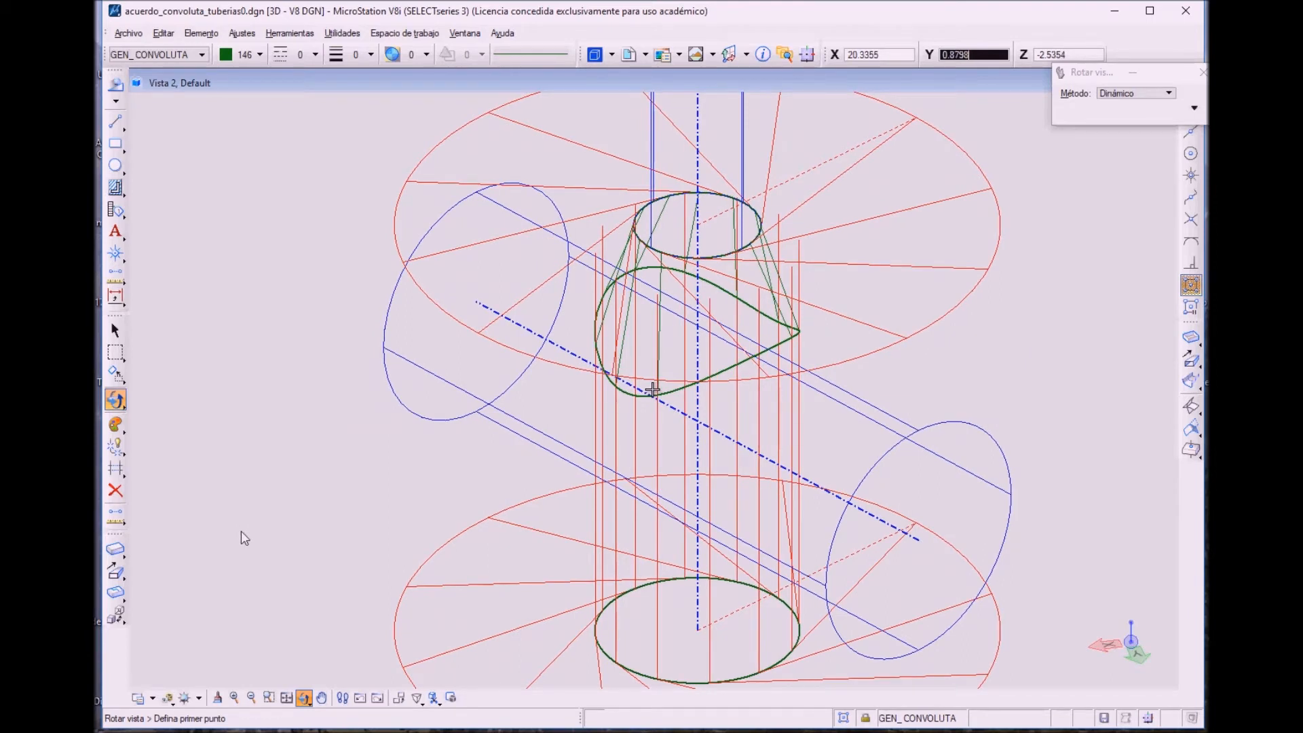
left_click(115, 122)
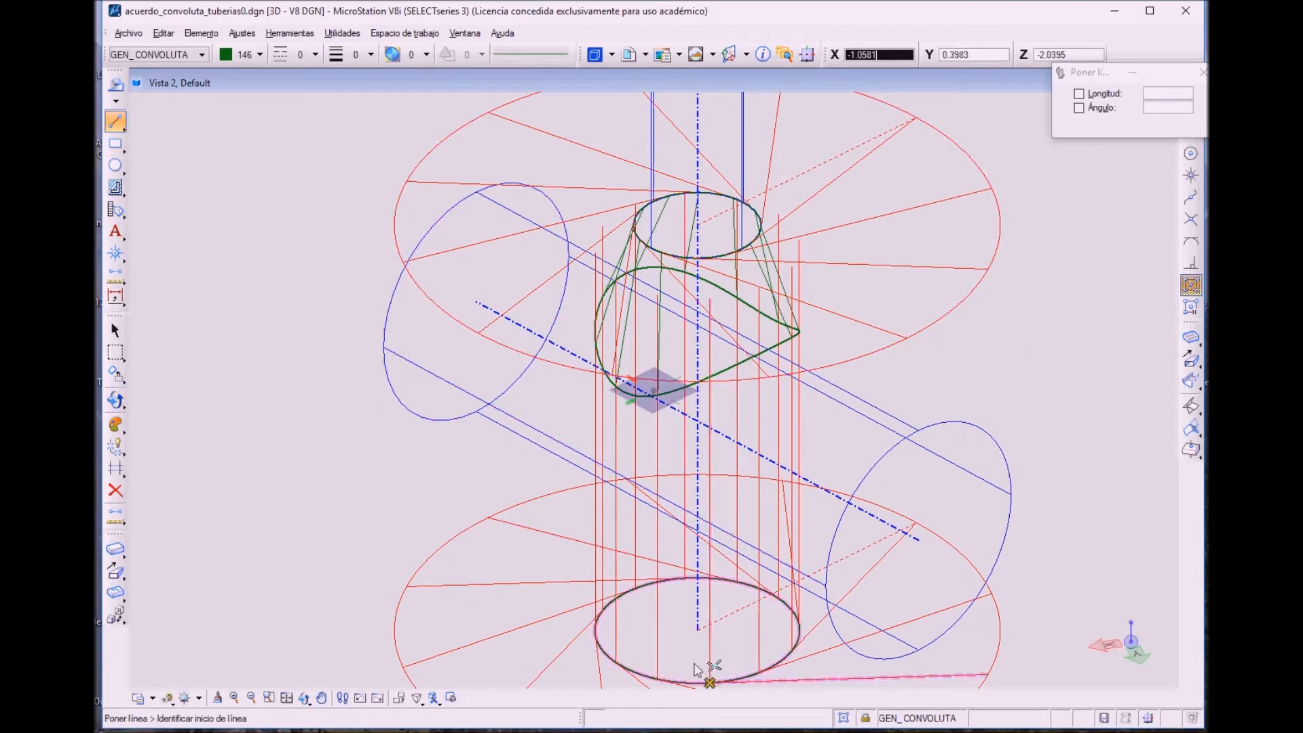
left_click(697, 378)
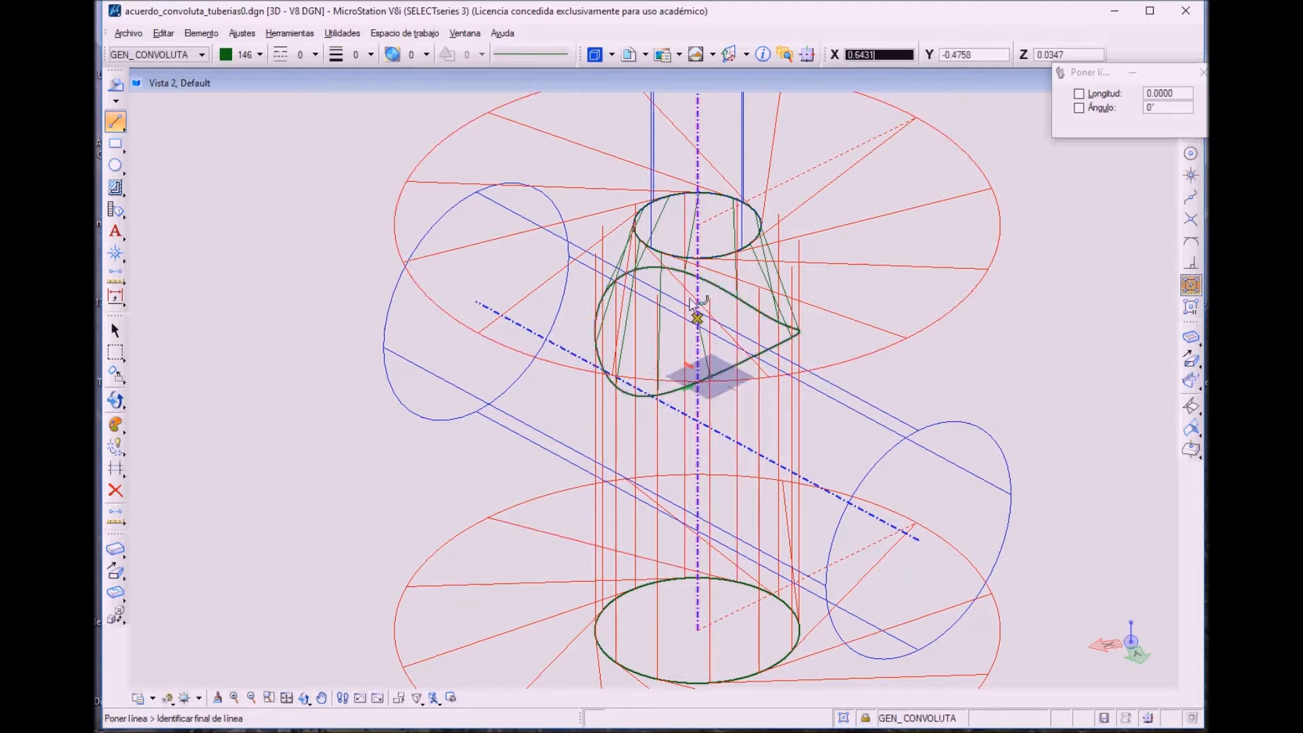
left_click(690, 258)
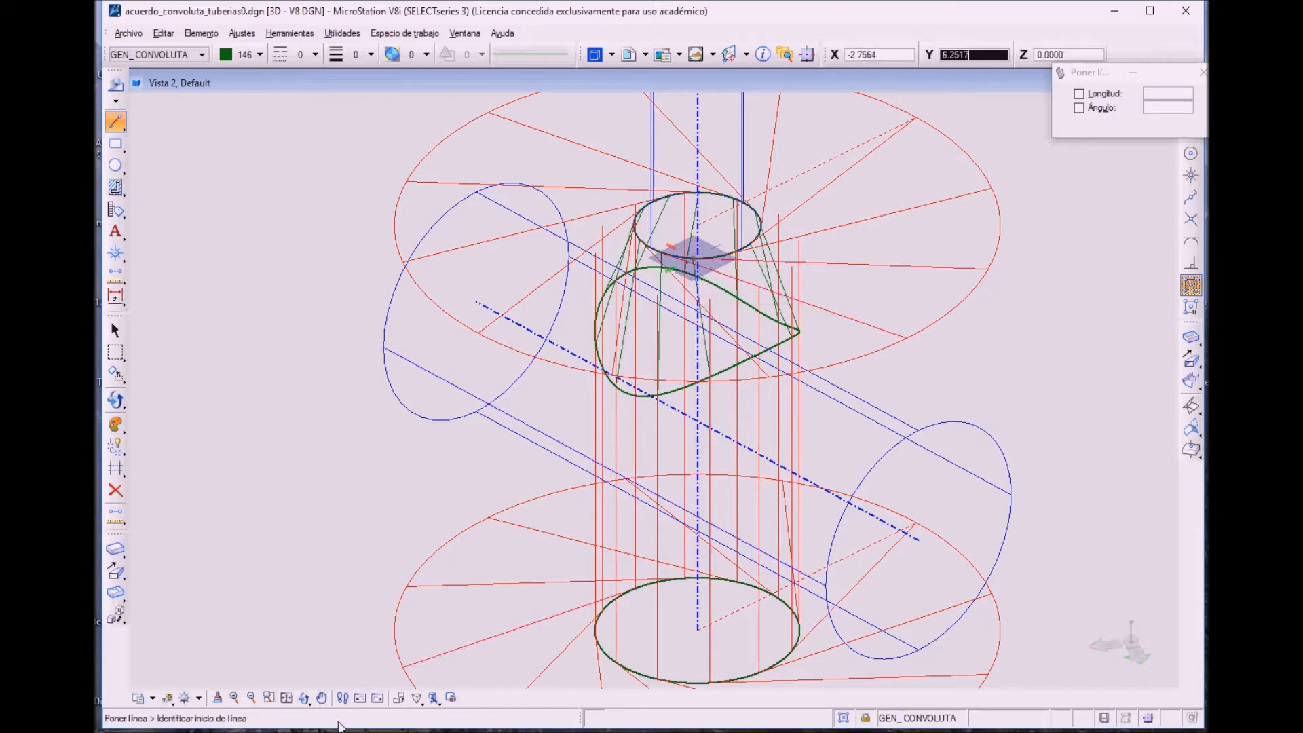
- Complete the set of generatrices by joining the last vertical's intersection-curve crossing to its remaining tangent point on the upper circle
left_click(304, 698)
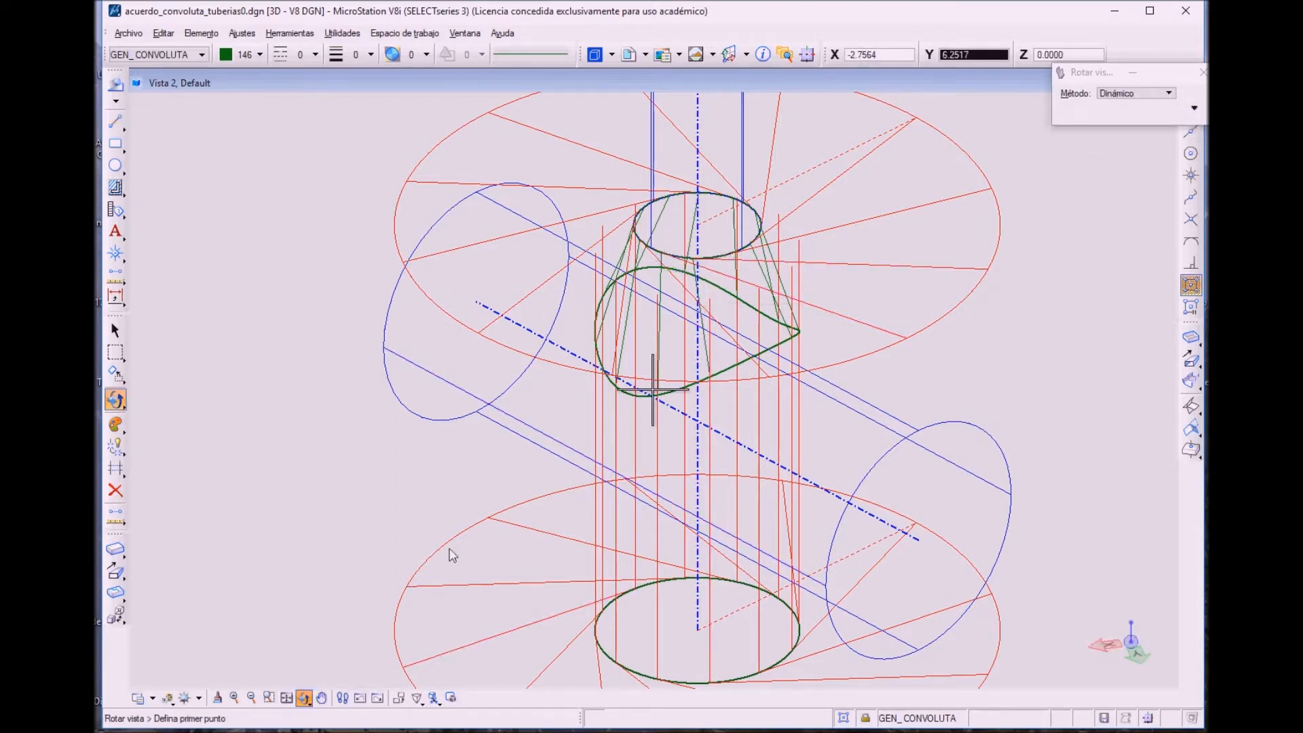
left_click_drag(465, 545, 388, 570)
left_click(116, 122)
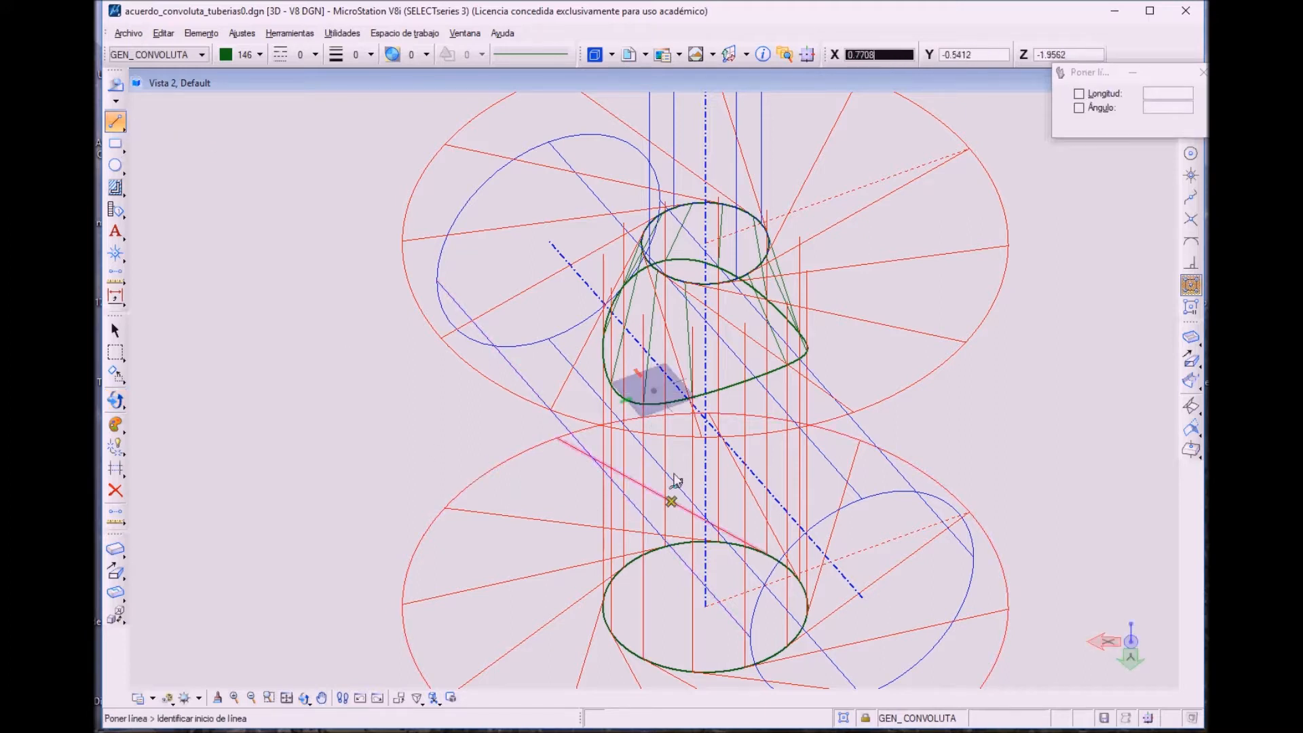
left_click(727, 372)
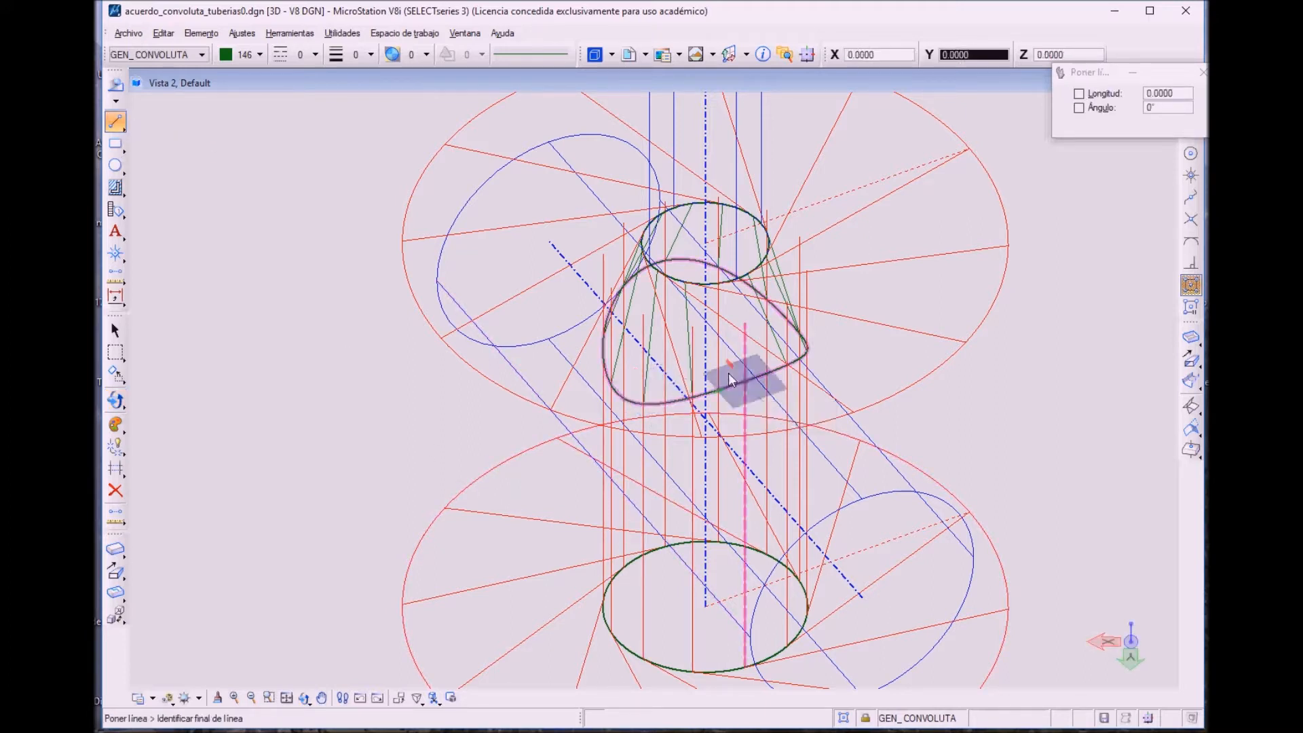
left_click(720, 268)
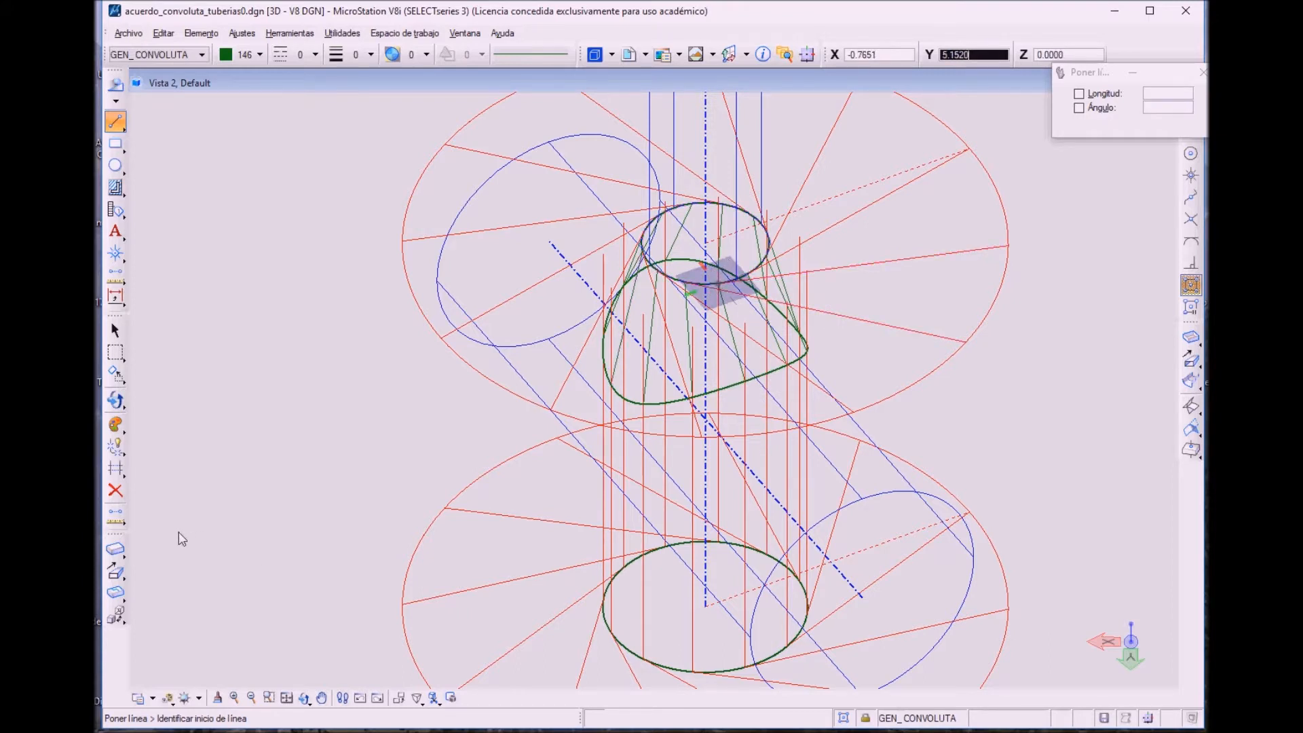
- Hide the lineas_auxiliares level in view 2 and set the view orientation to Planta
key("ctrl+e")
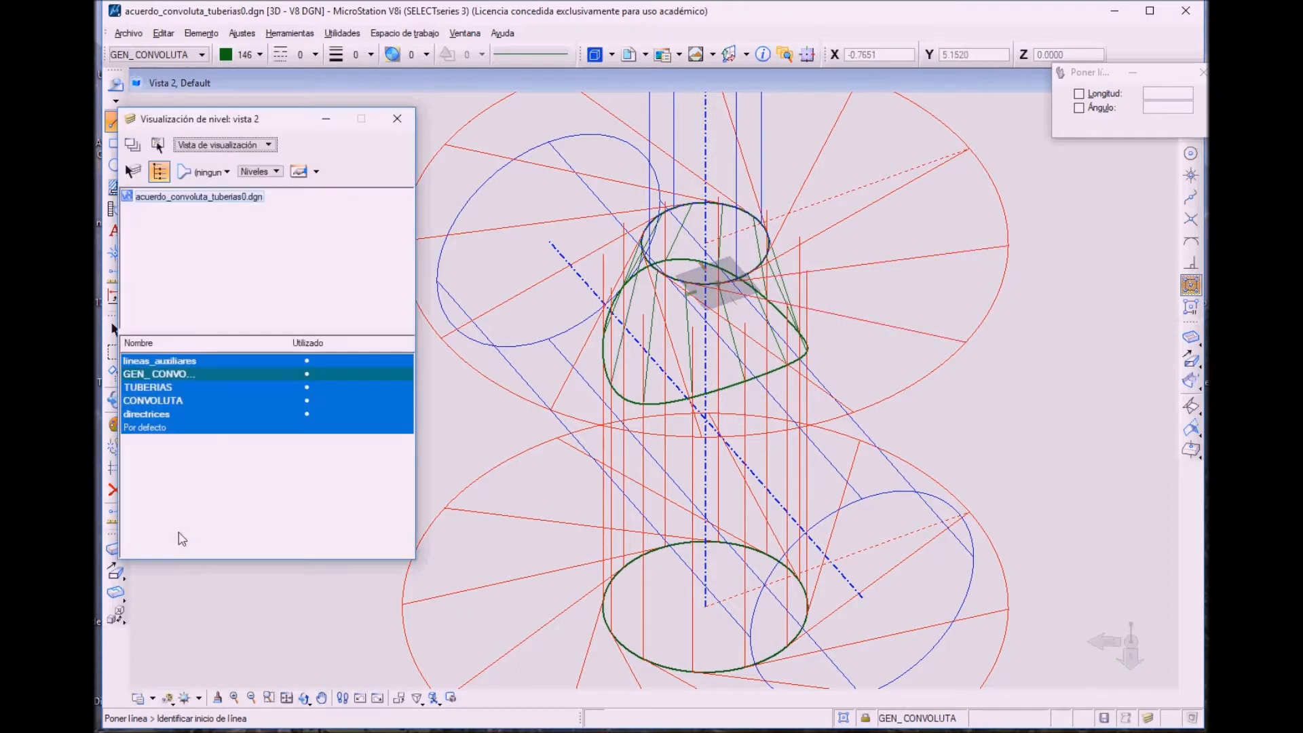
left_click(147, 361)
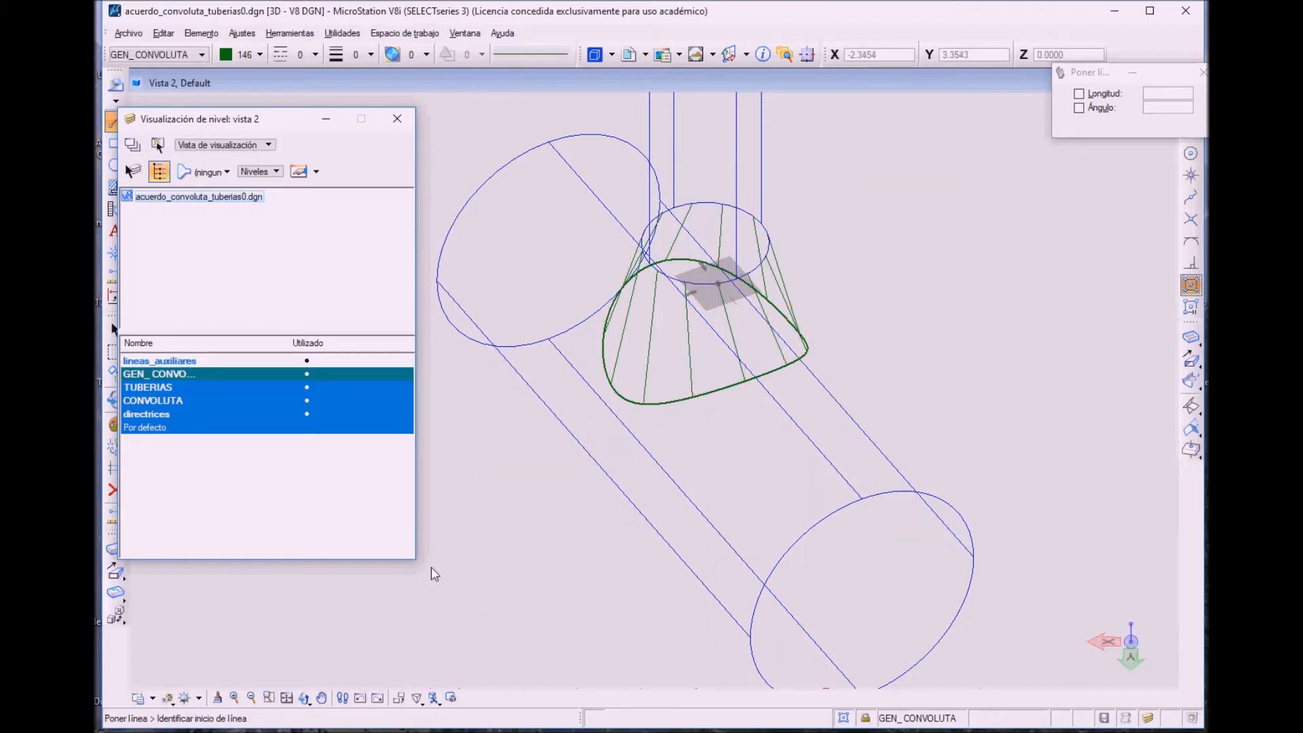
left_click(304, 697)
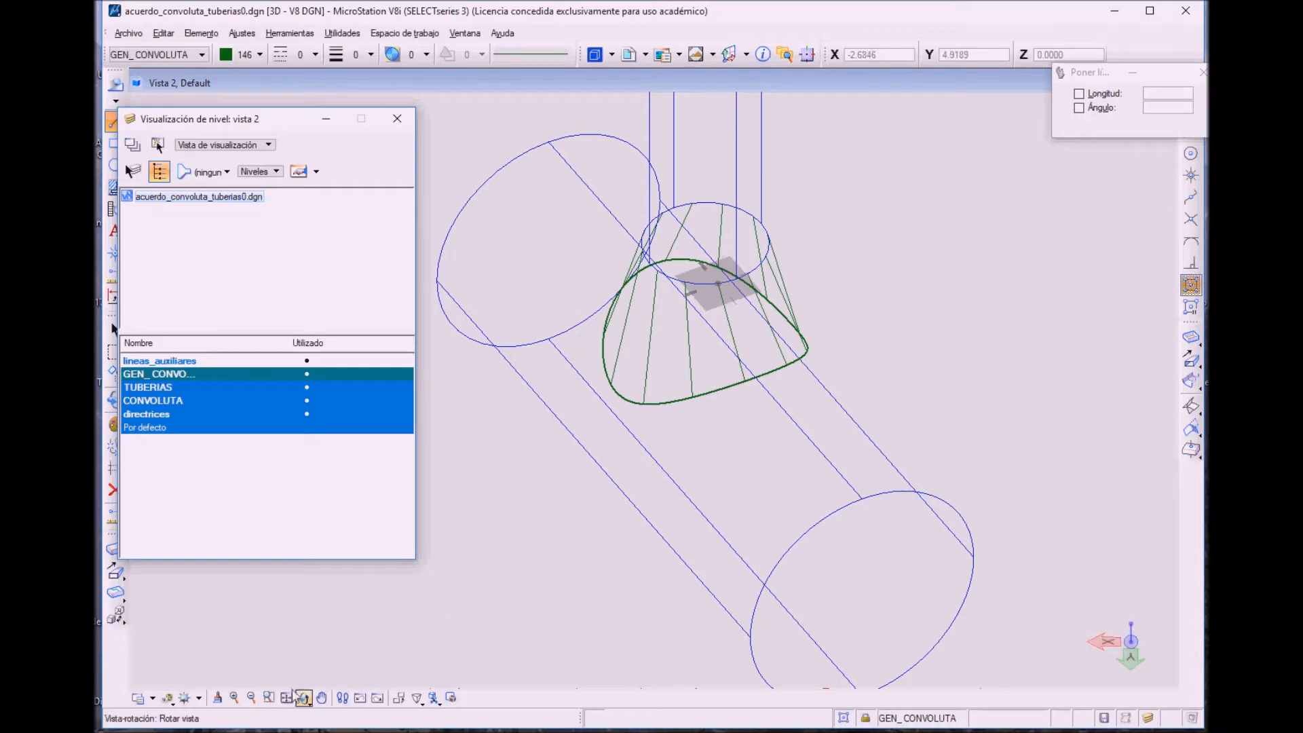
left_click(431, 575)
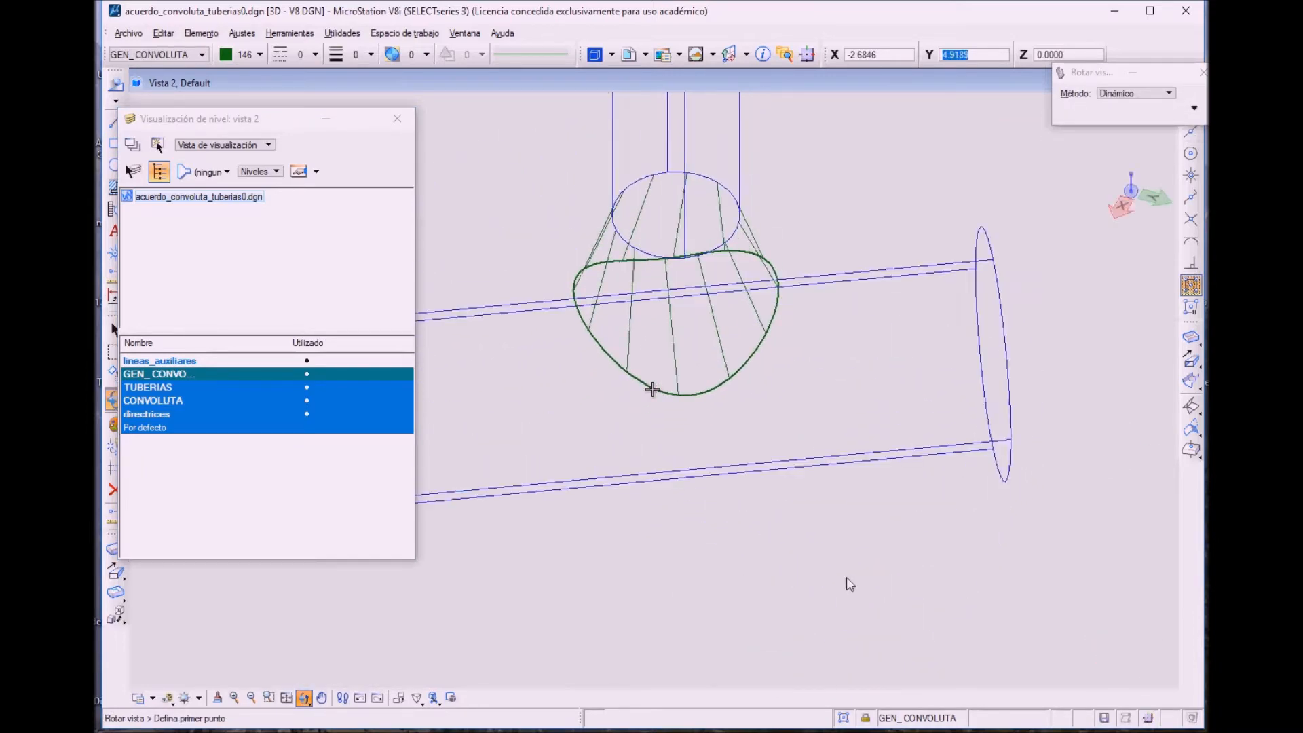
left_click_drag(772, 617, 882, 395)
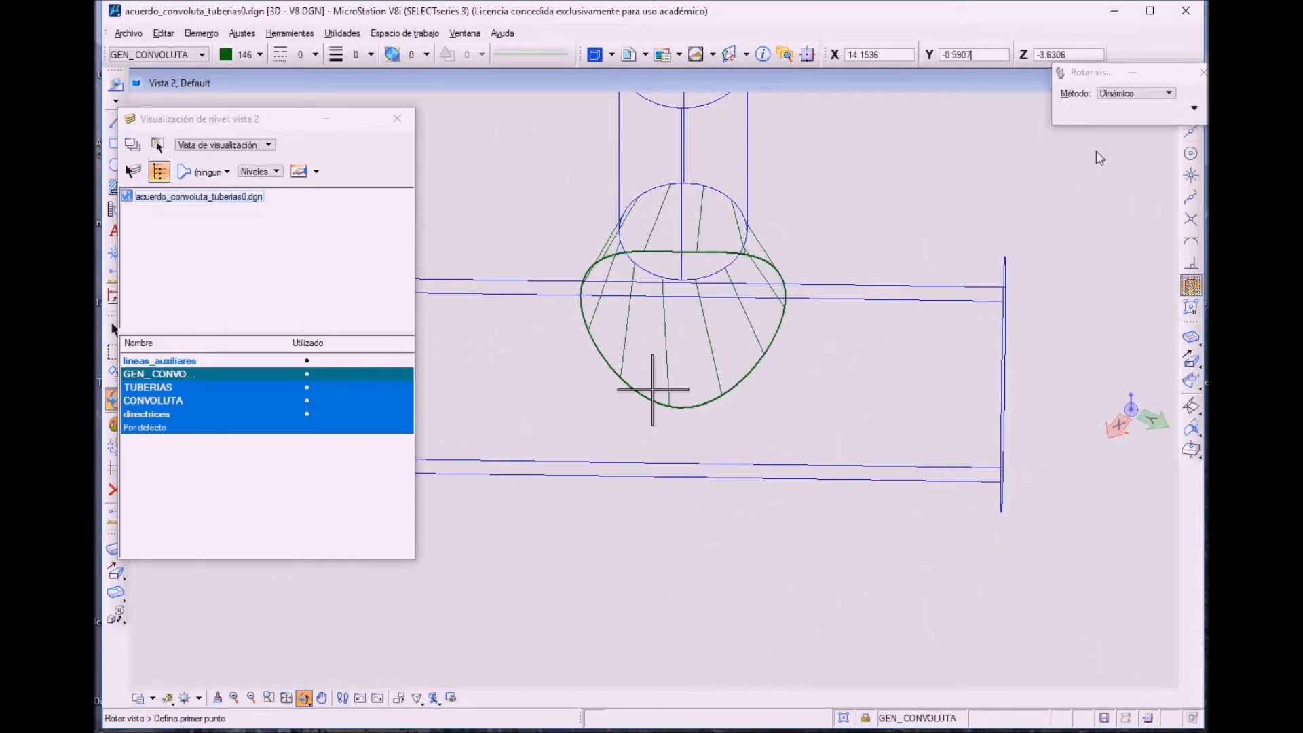
left_click(1147, 93)
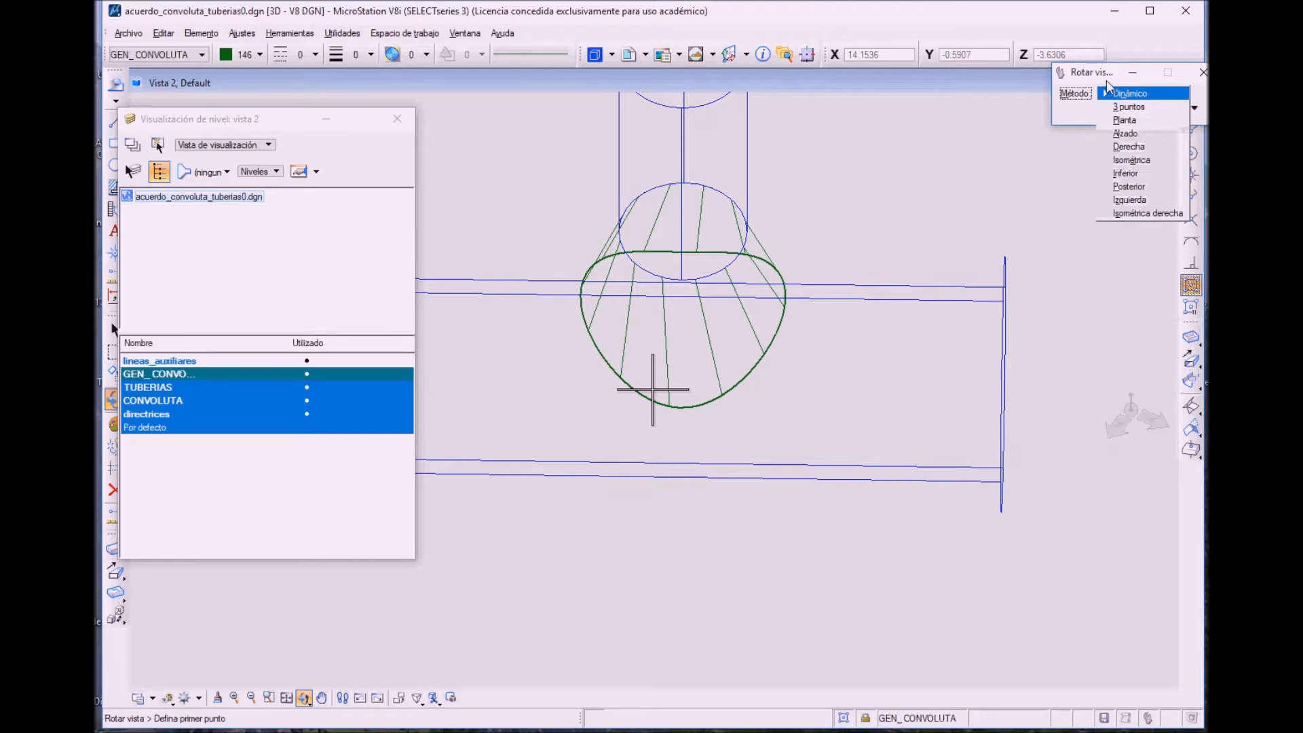
left_click(1122, 119)
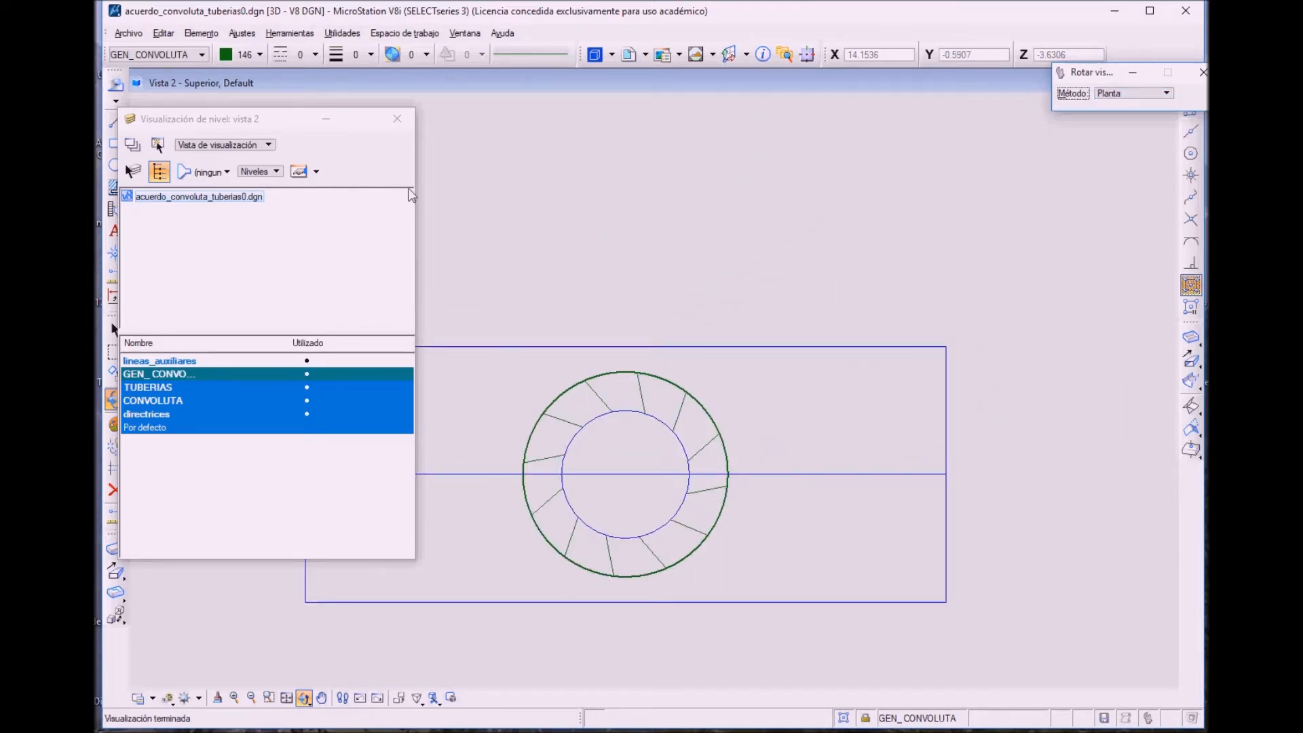
left_click(391, 118)
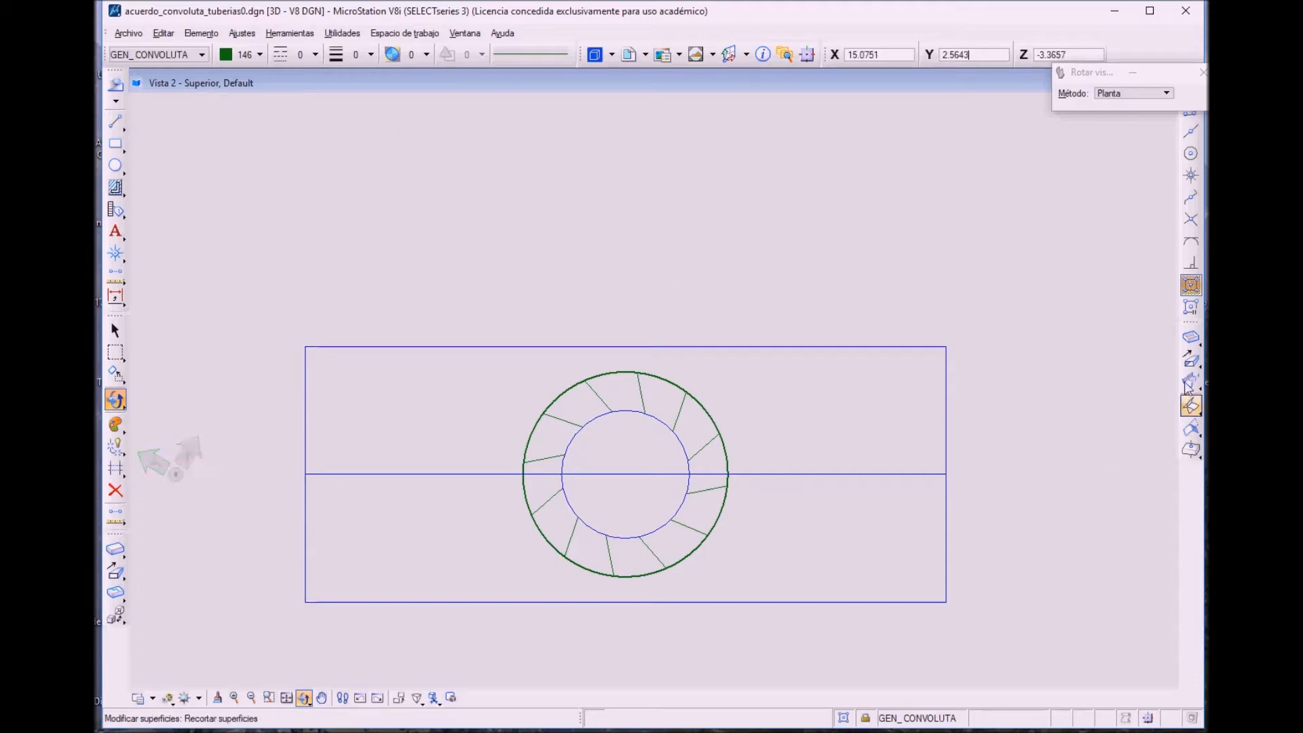
- Start a loft surface and select seven consecutive generatrices counterclockwise as profiles, picking each near its end on the larger circle
left_click(1186, 372)
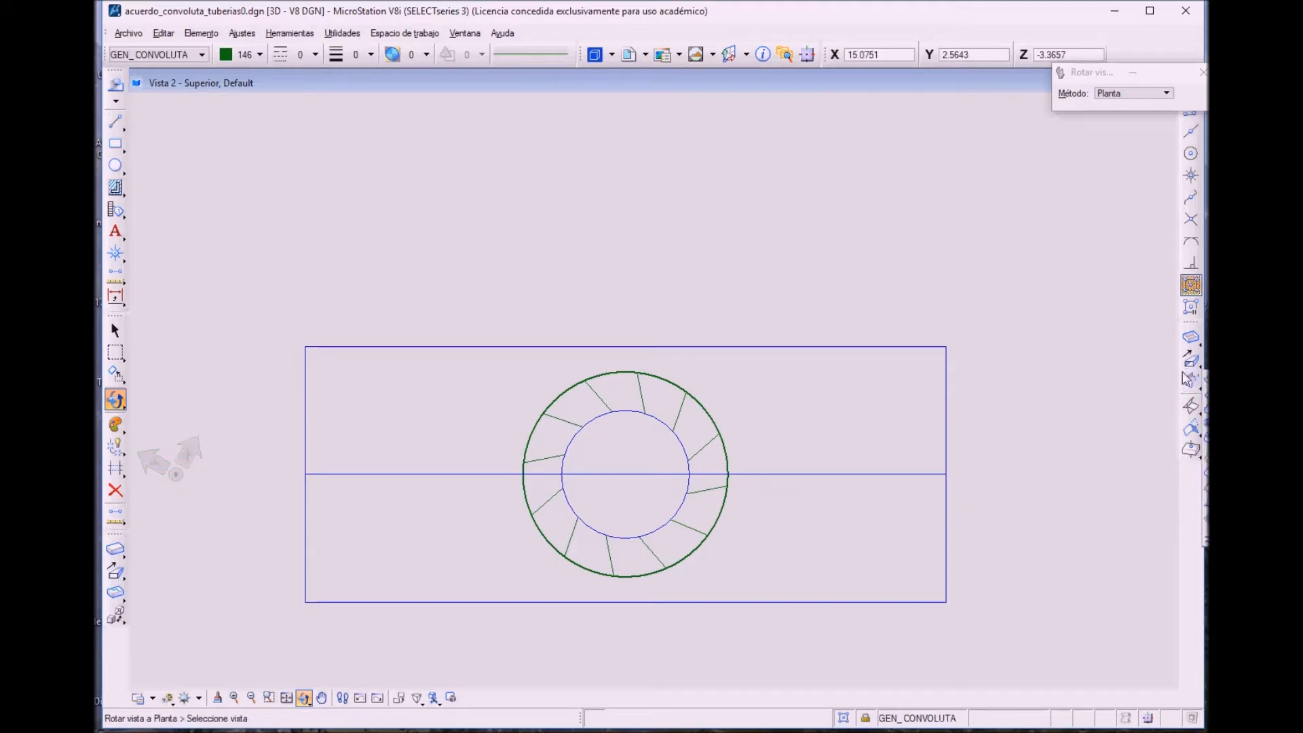
left_click(1191, 380)
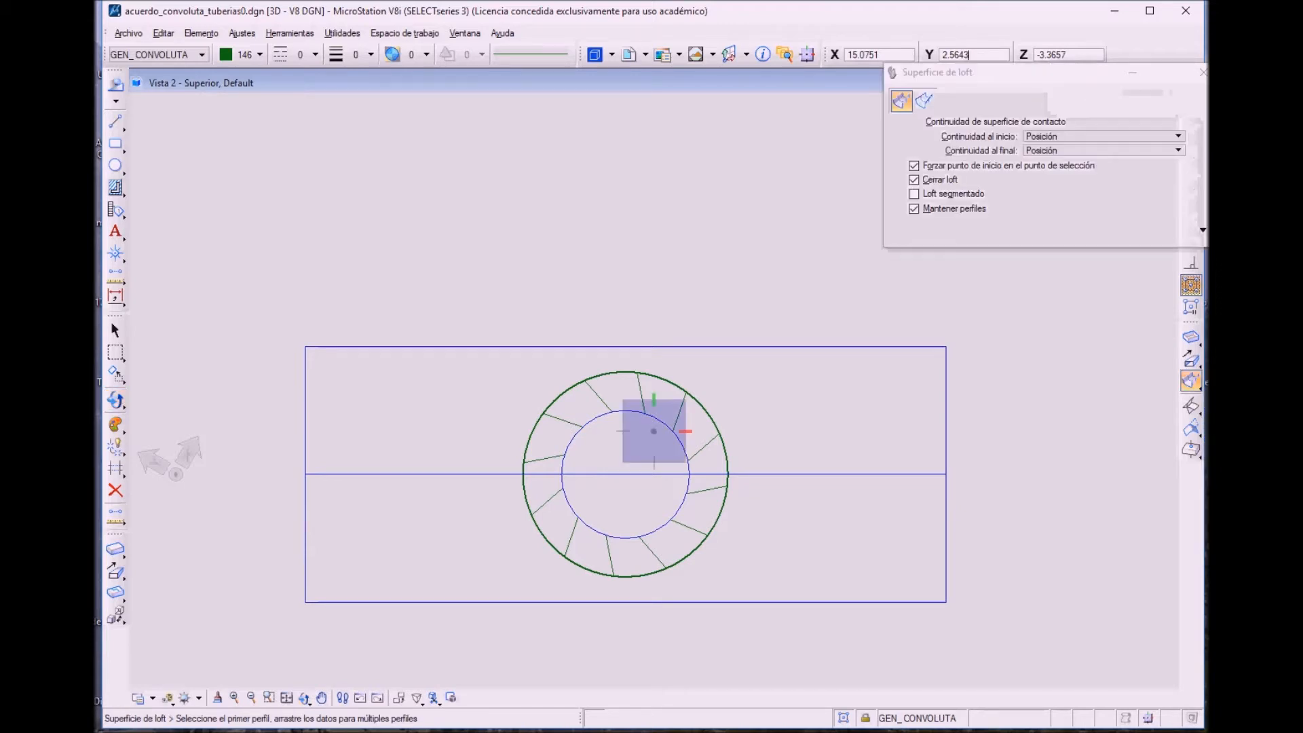
left_click_drag(989, 70, 817, 130)
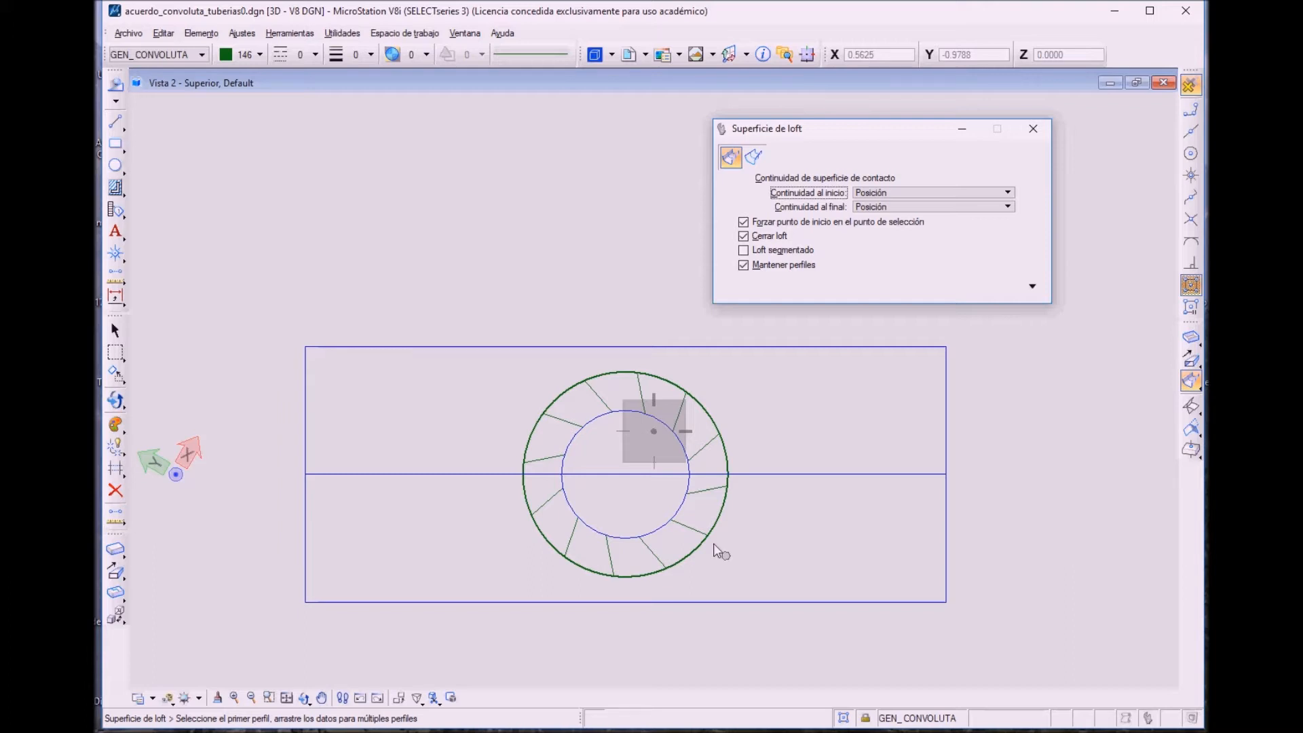
left_click(650, 553)
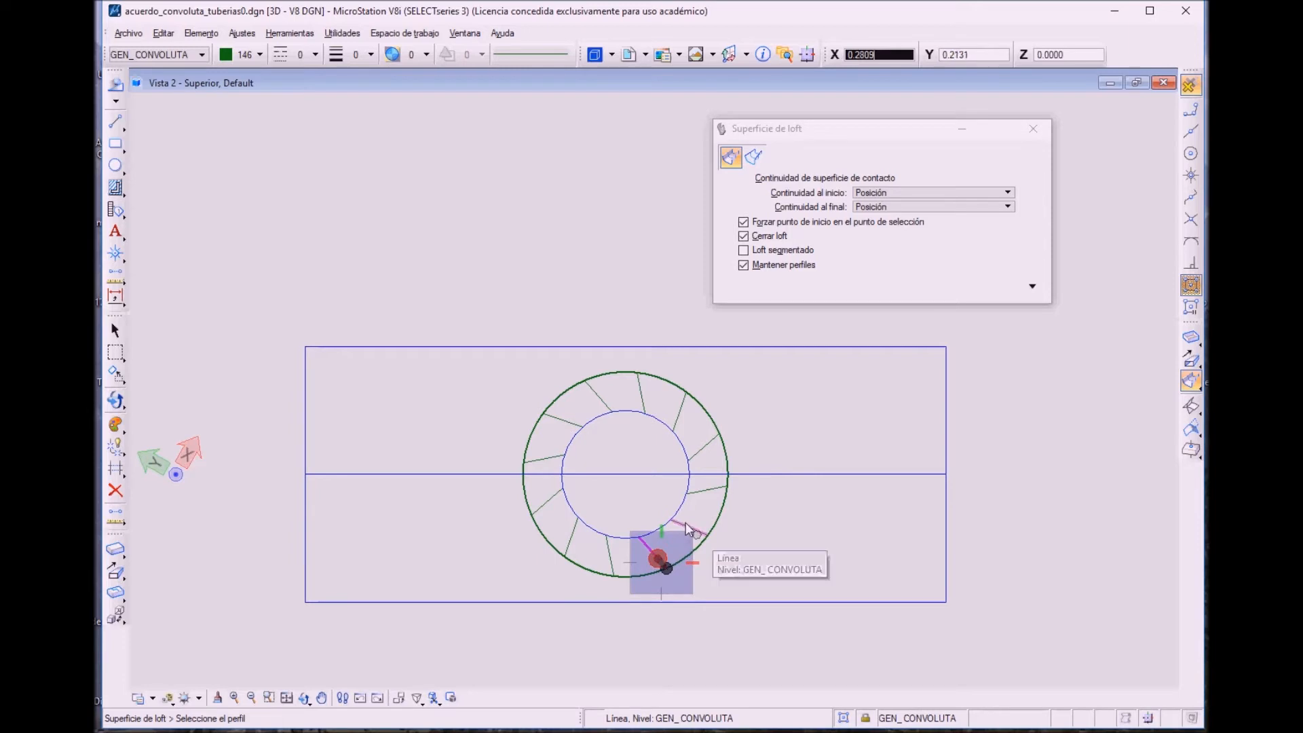
left_click(710, 487)
left_click(706, 444)
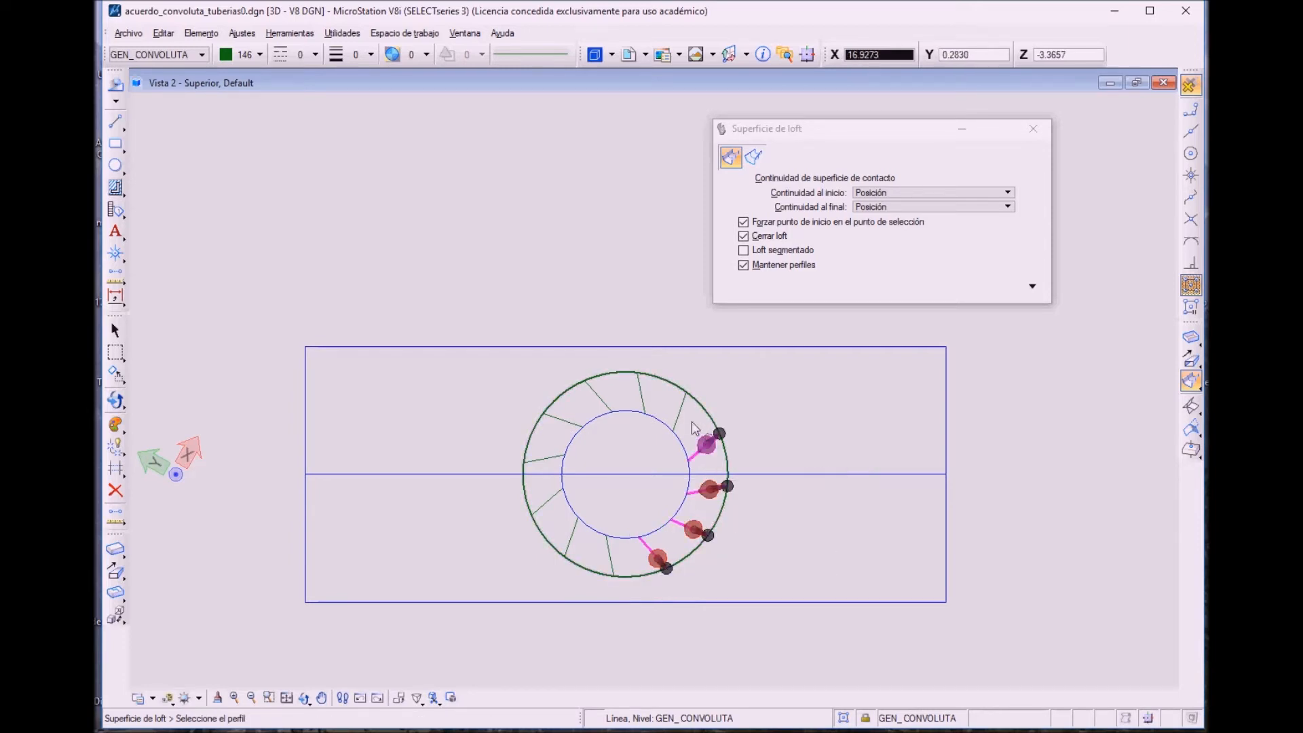
left_click(667, 390)
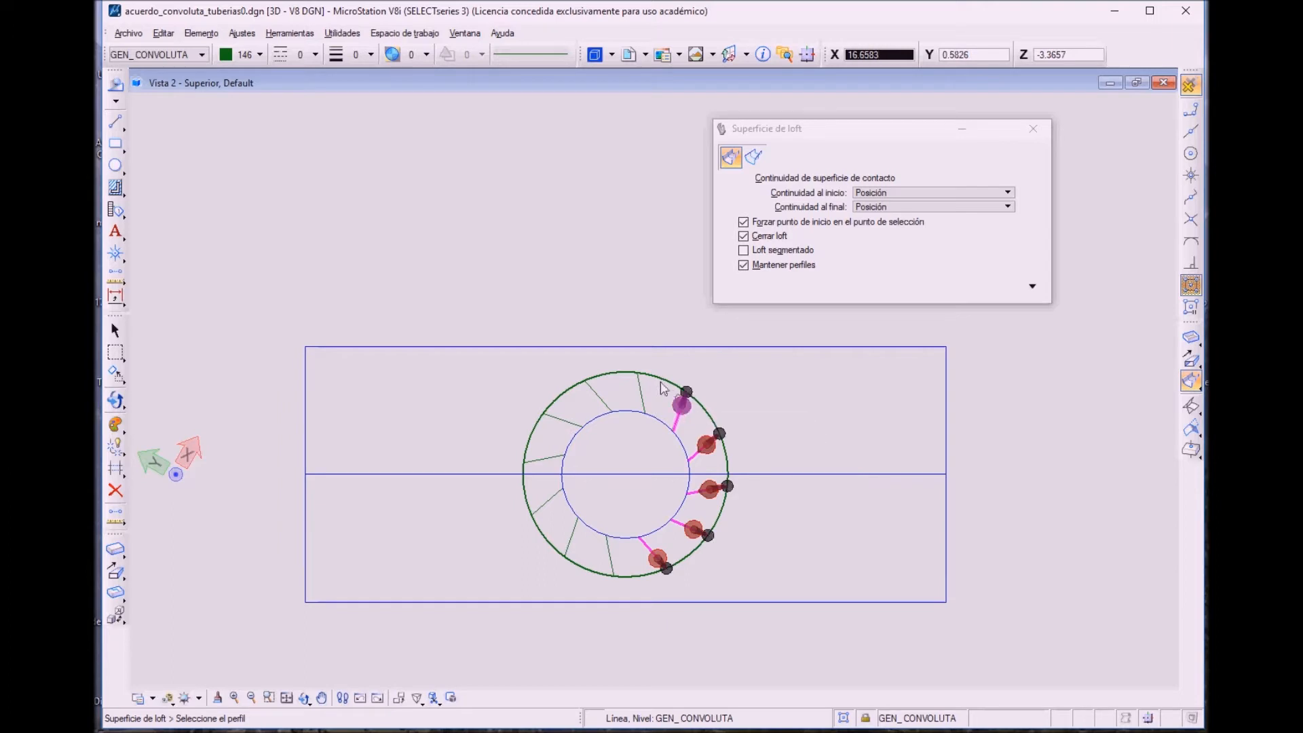
left_click(625, 373)
left_click(585, 380)
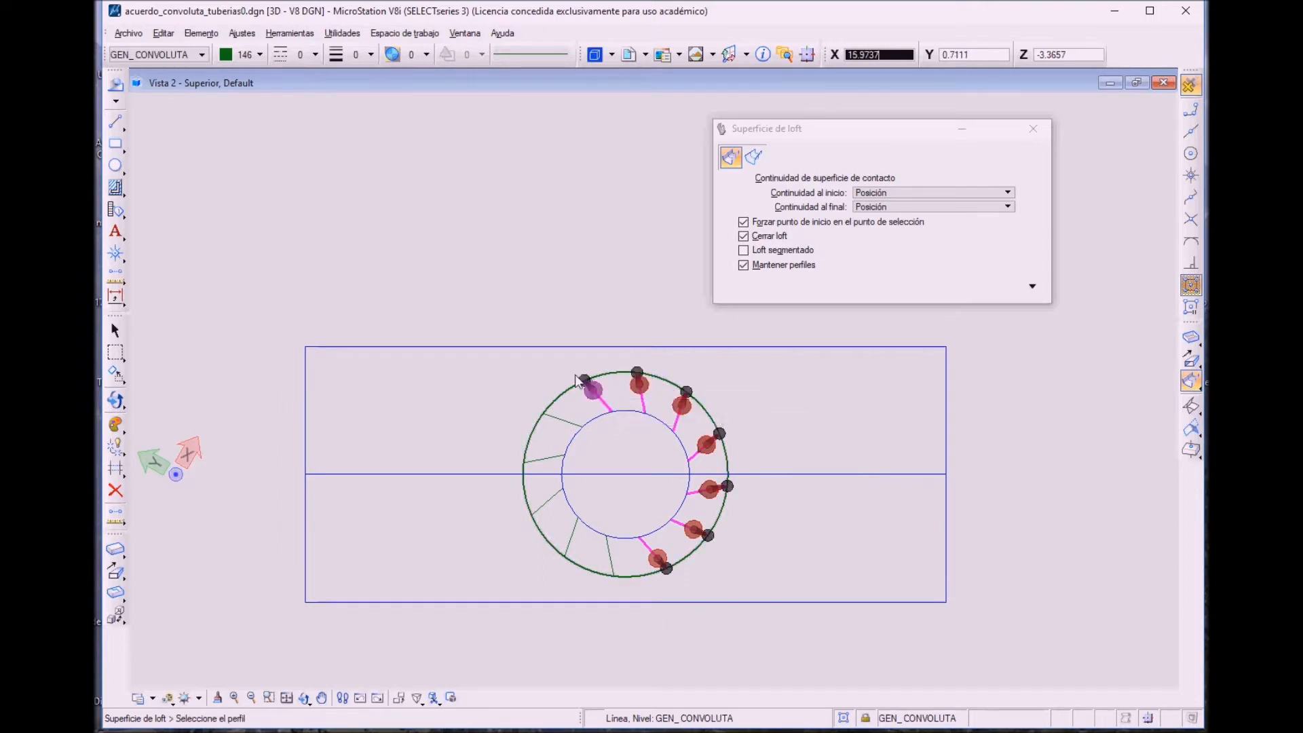
- Add the remaining five generatrices in order as loft profiles, picked near their outer ends, and create the closed loft surface
left_click(541, 417)
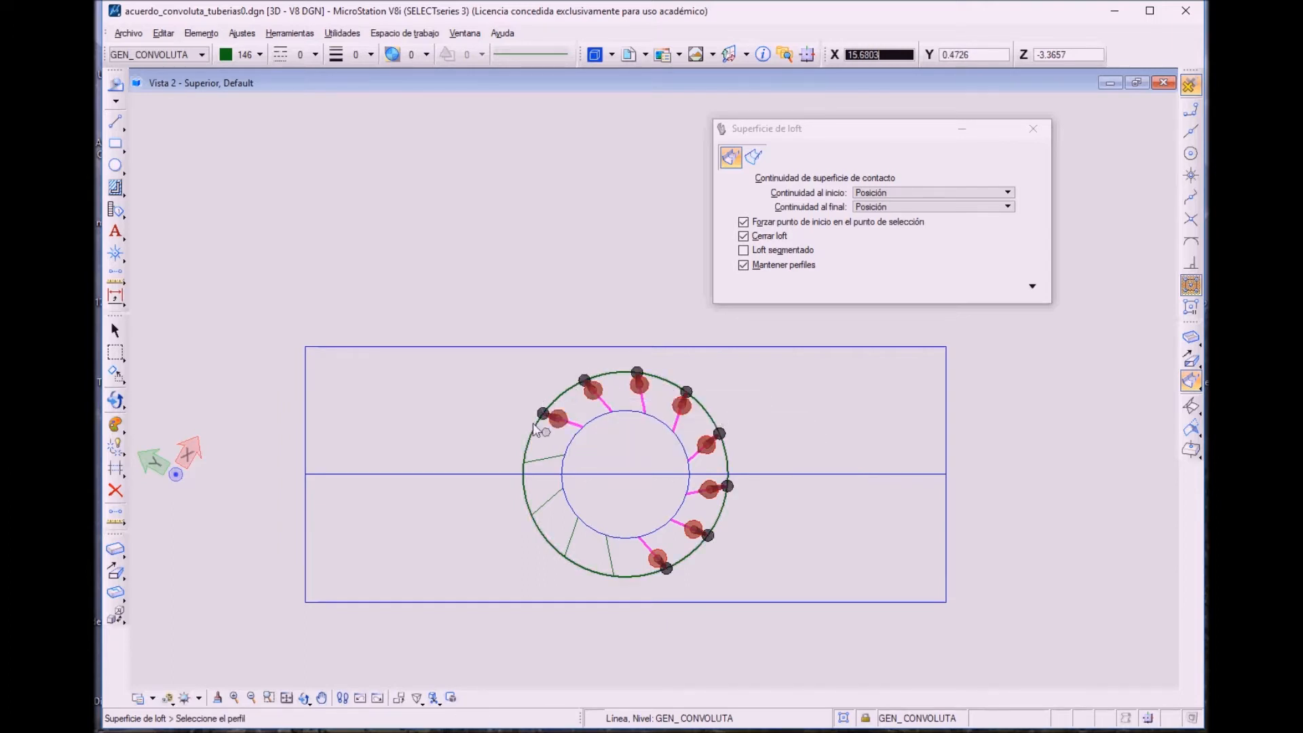
left_click(525, 454)
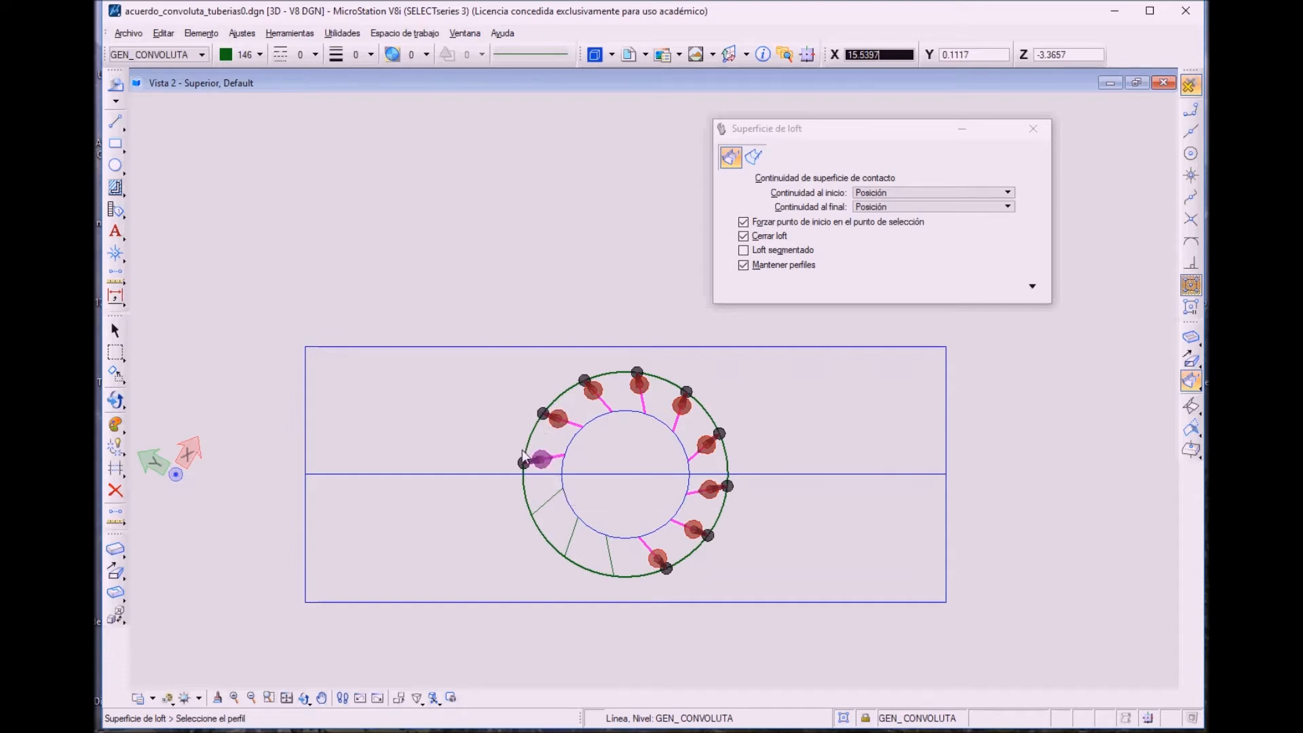
left_click(540, 515)
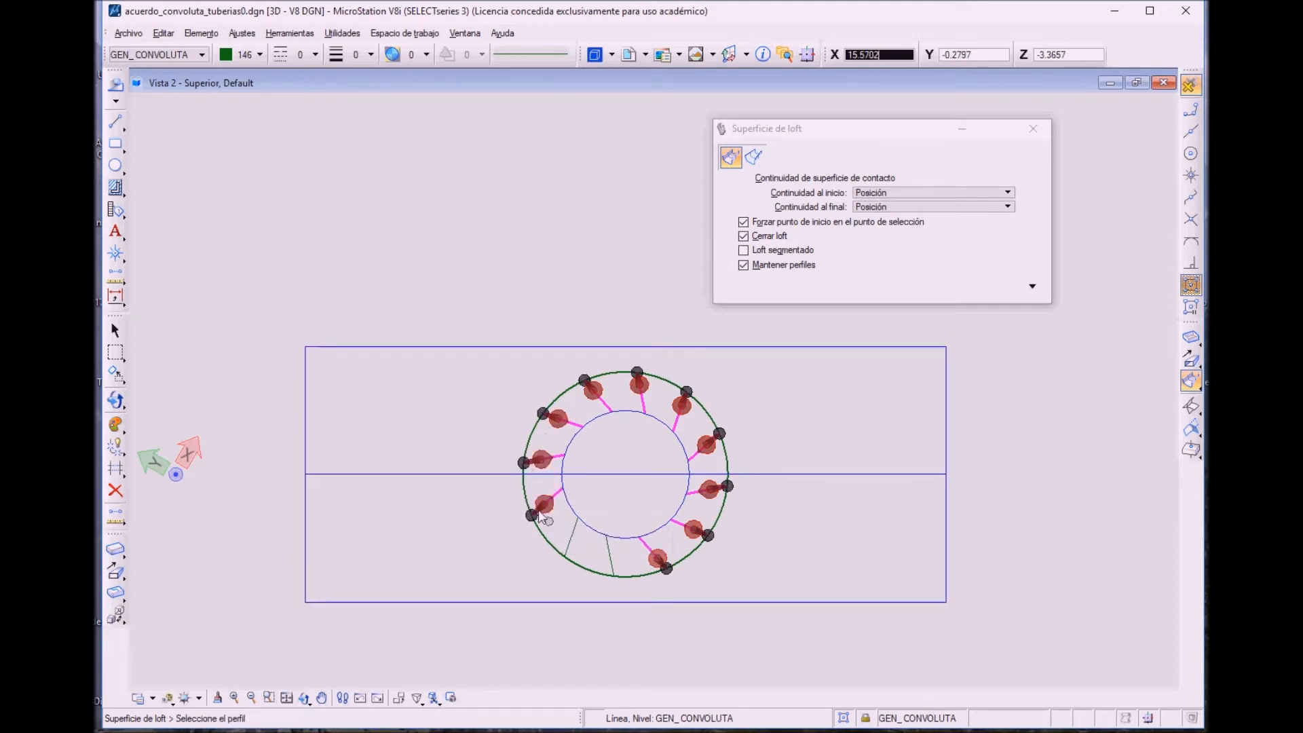
left_click(556, 547)
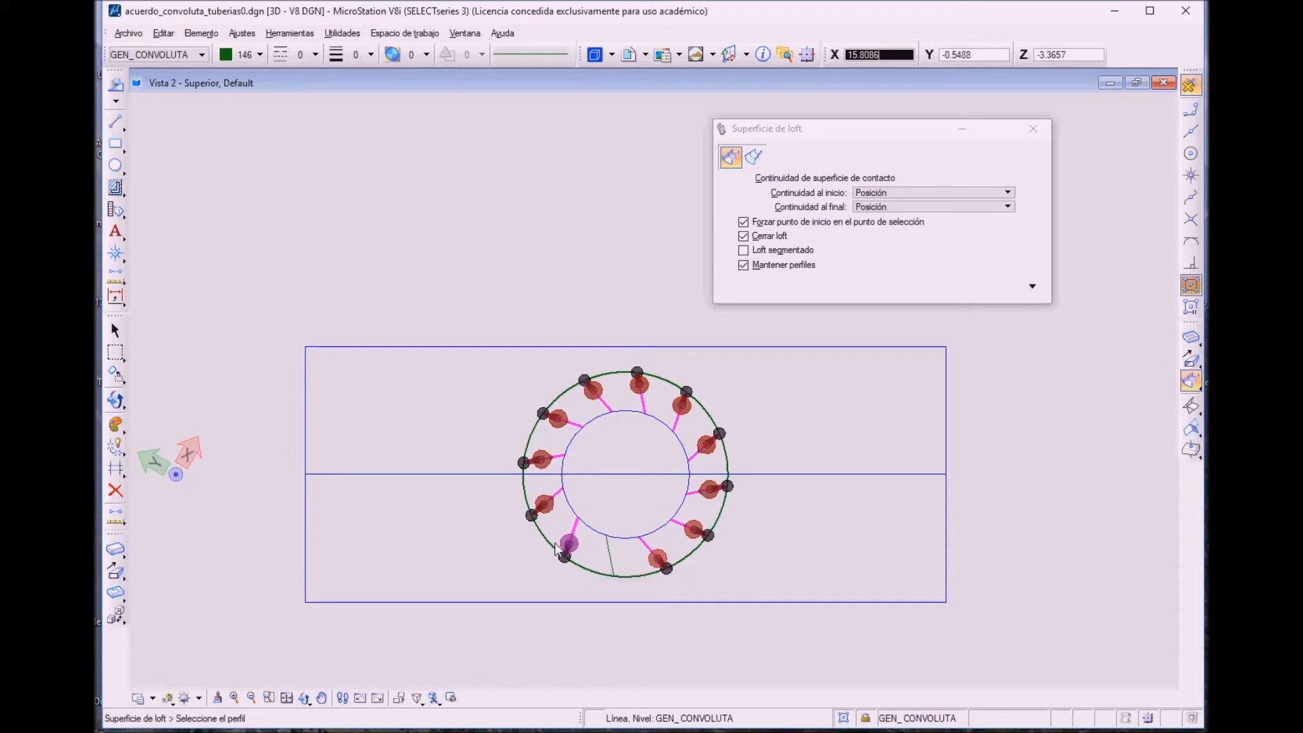
left_click(607, 563)
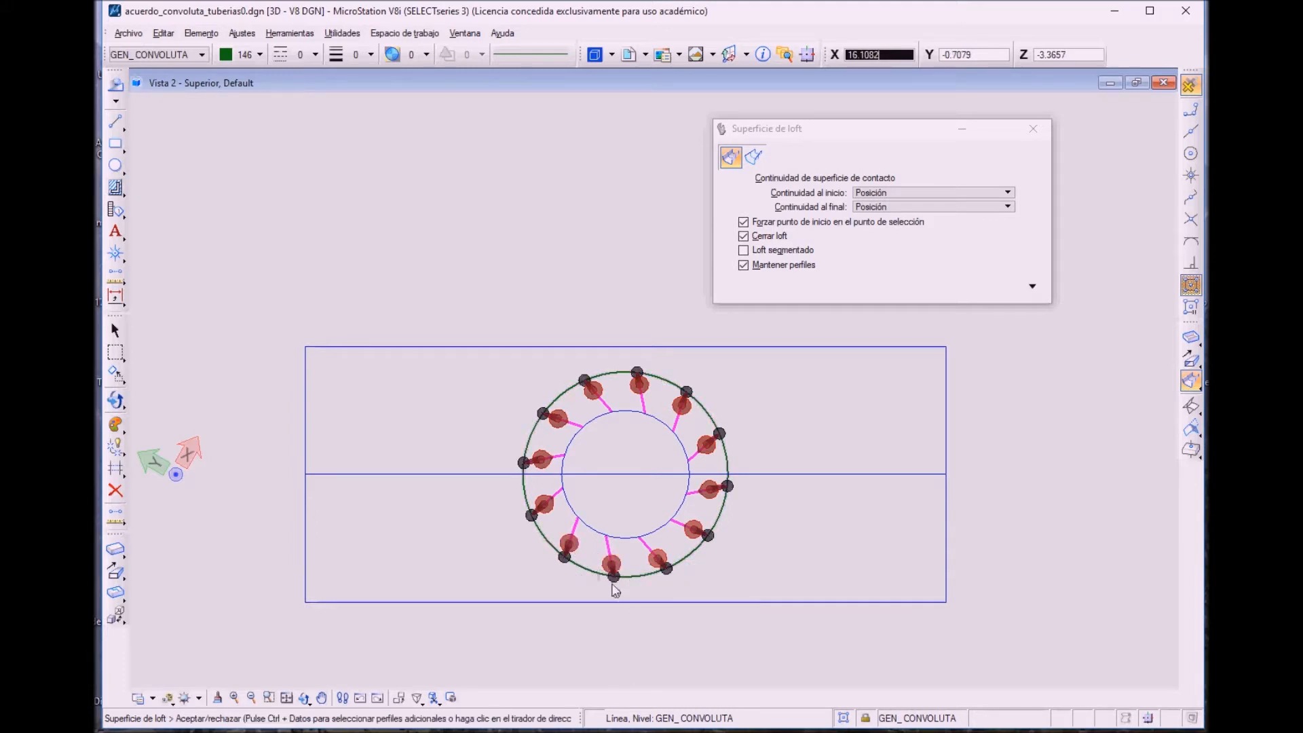
left_click(1008, 450)
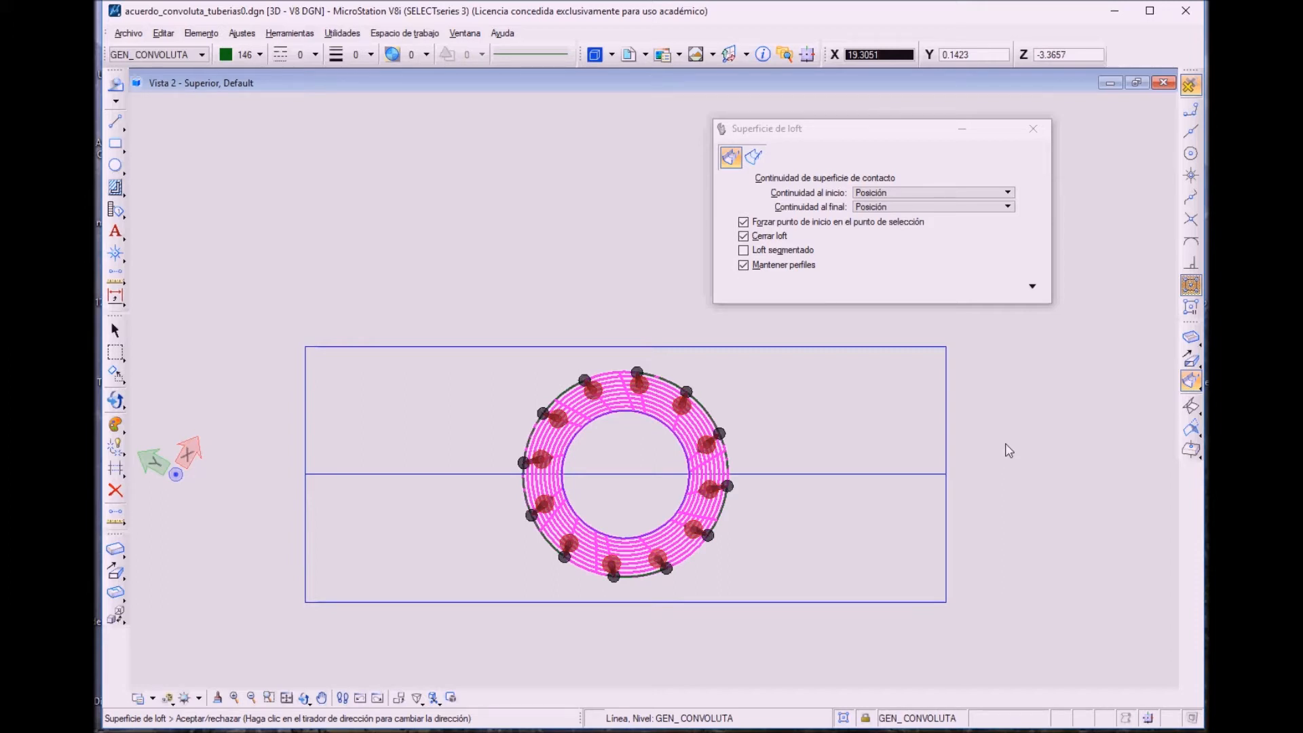
left_click(1008, 449)
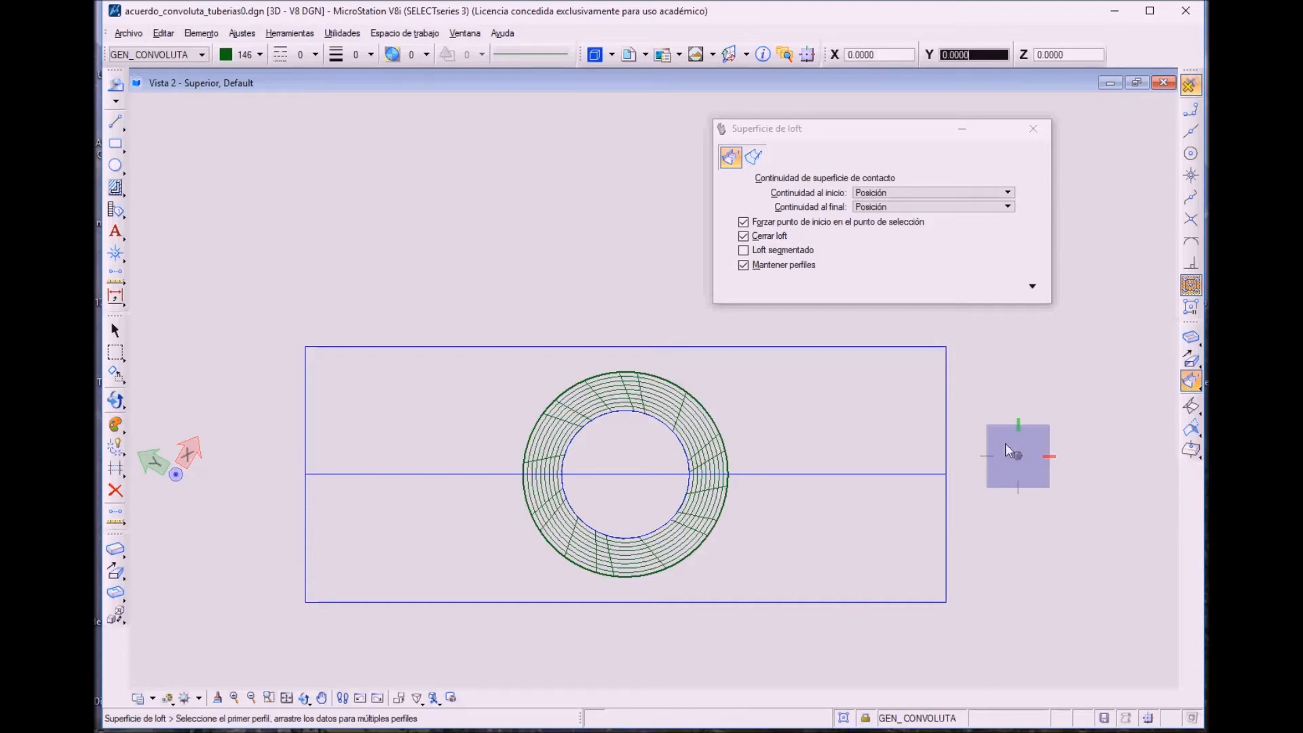
- Examine the lofted transition surface between the two pipes in 3D and in the Planta orientation
left_click(304, 698)
left_click_drag(291, 658, 250, 611)
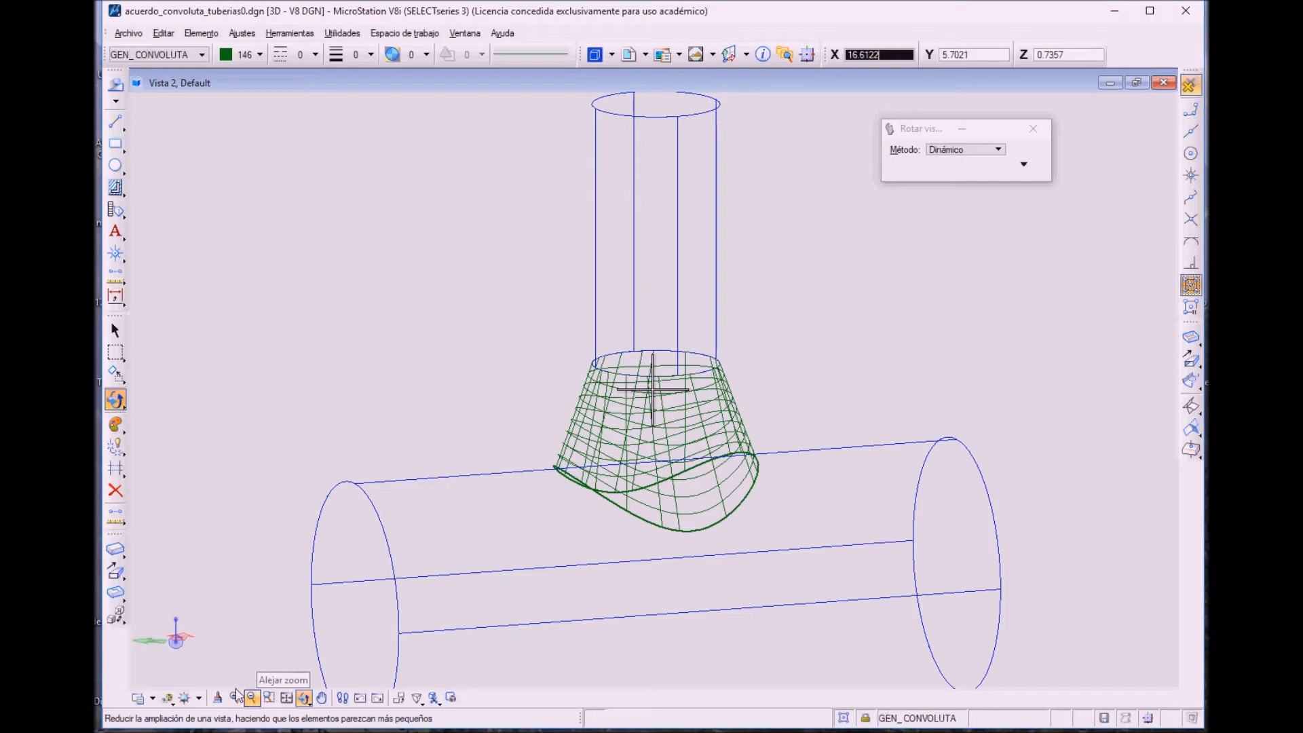
left_click(250, 696)
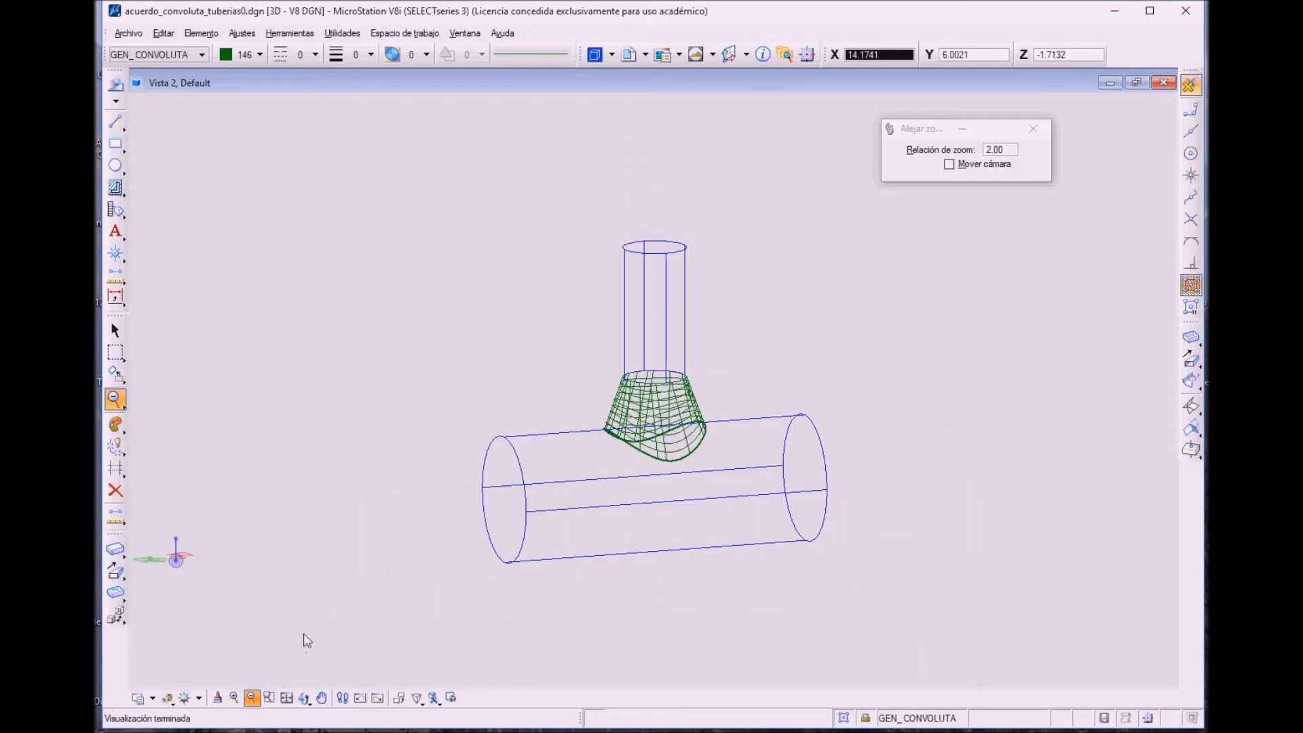
left_click(304, 697)
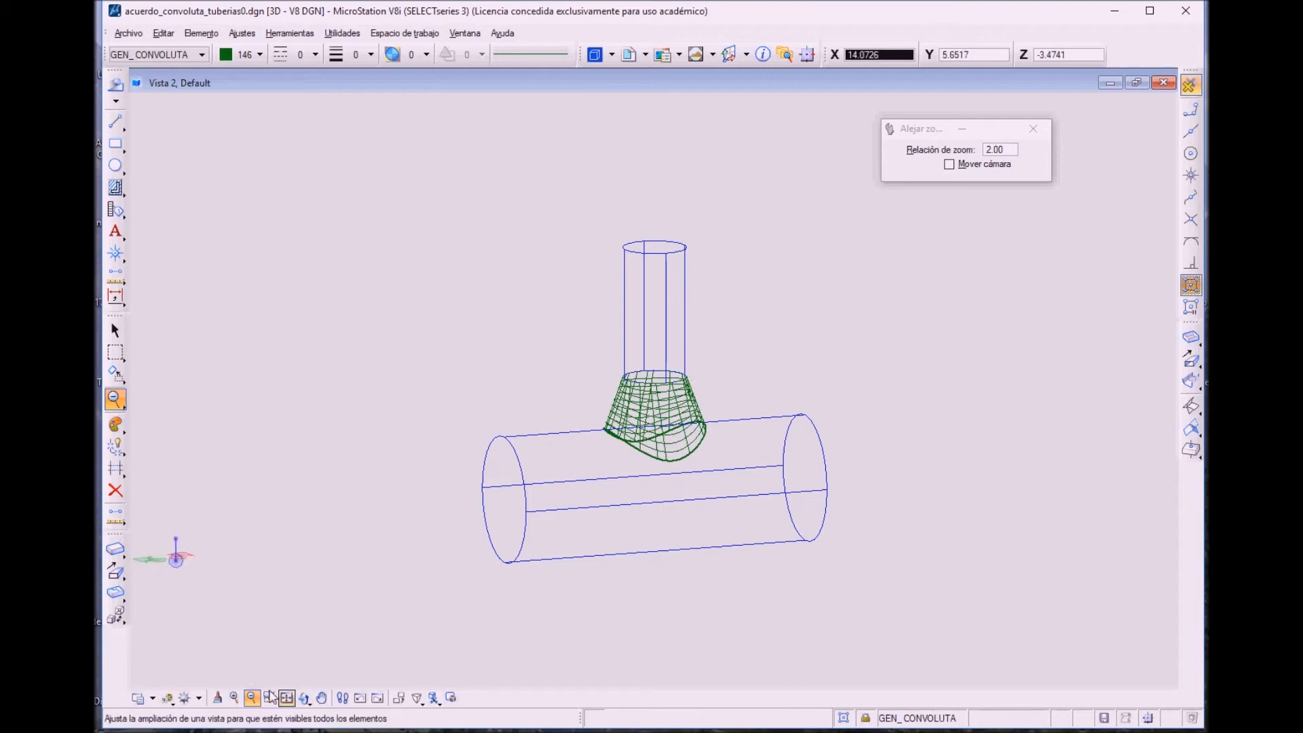
left_click(304, 698)
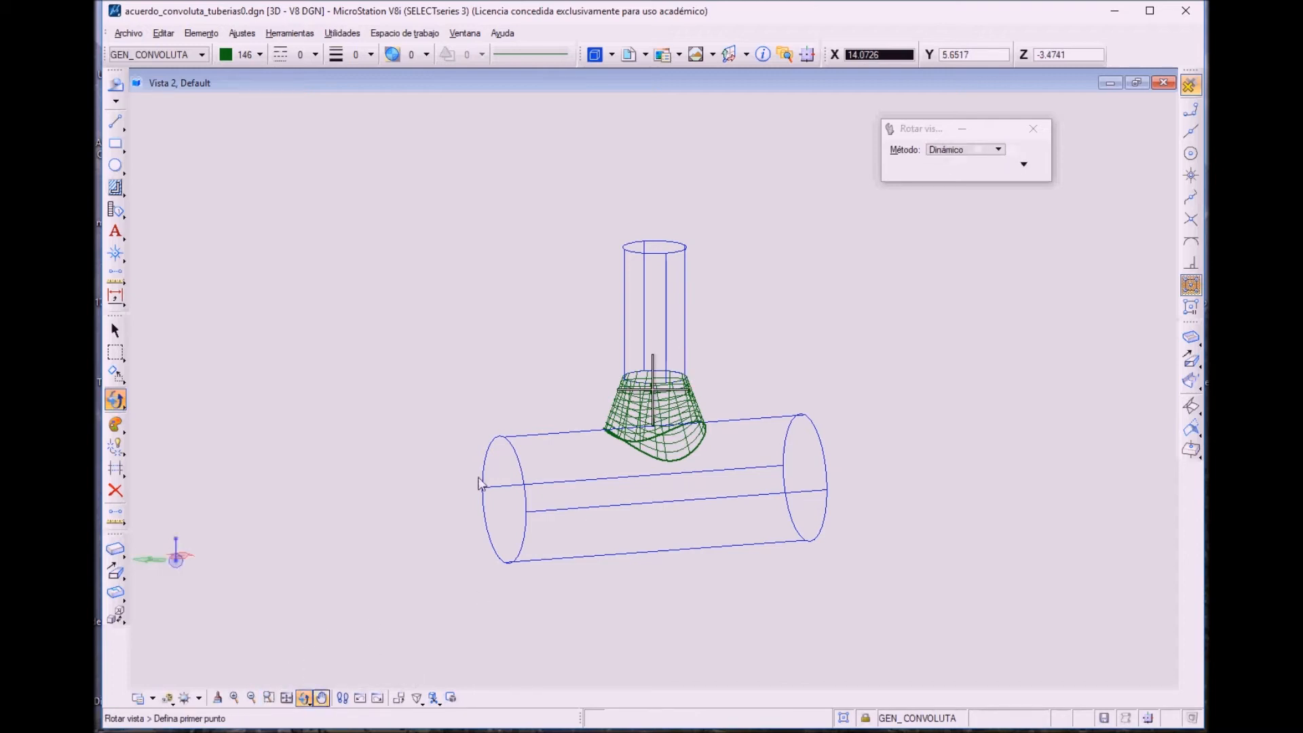
left_click(949, 149)
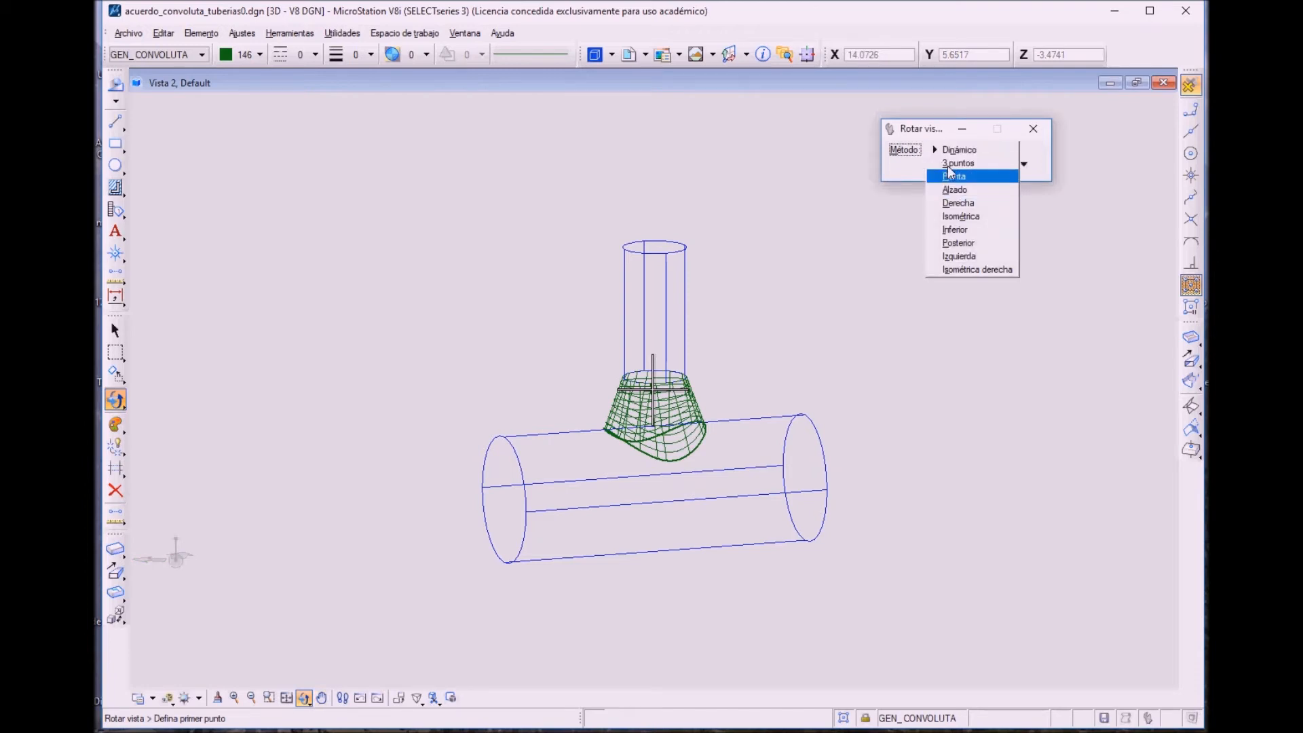
left_click(949, 170)
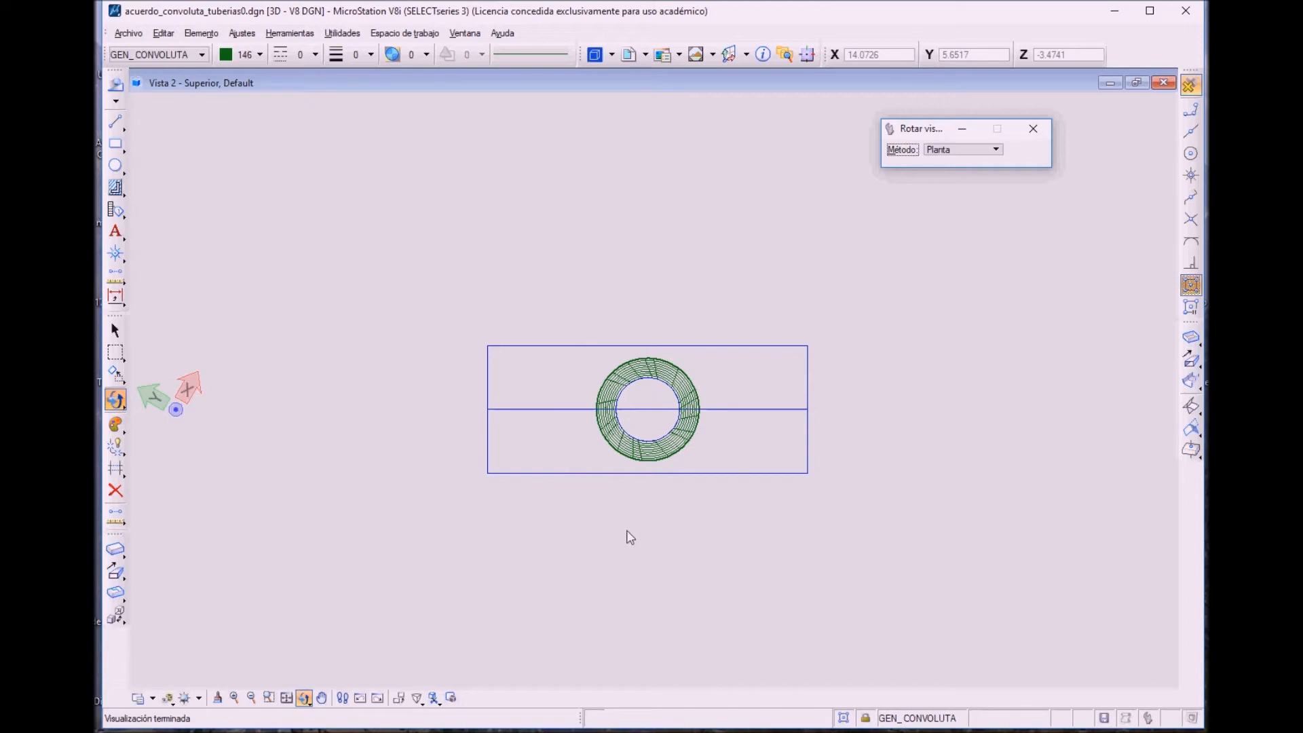
left_click(304, 698)
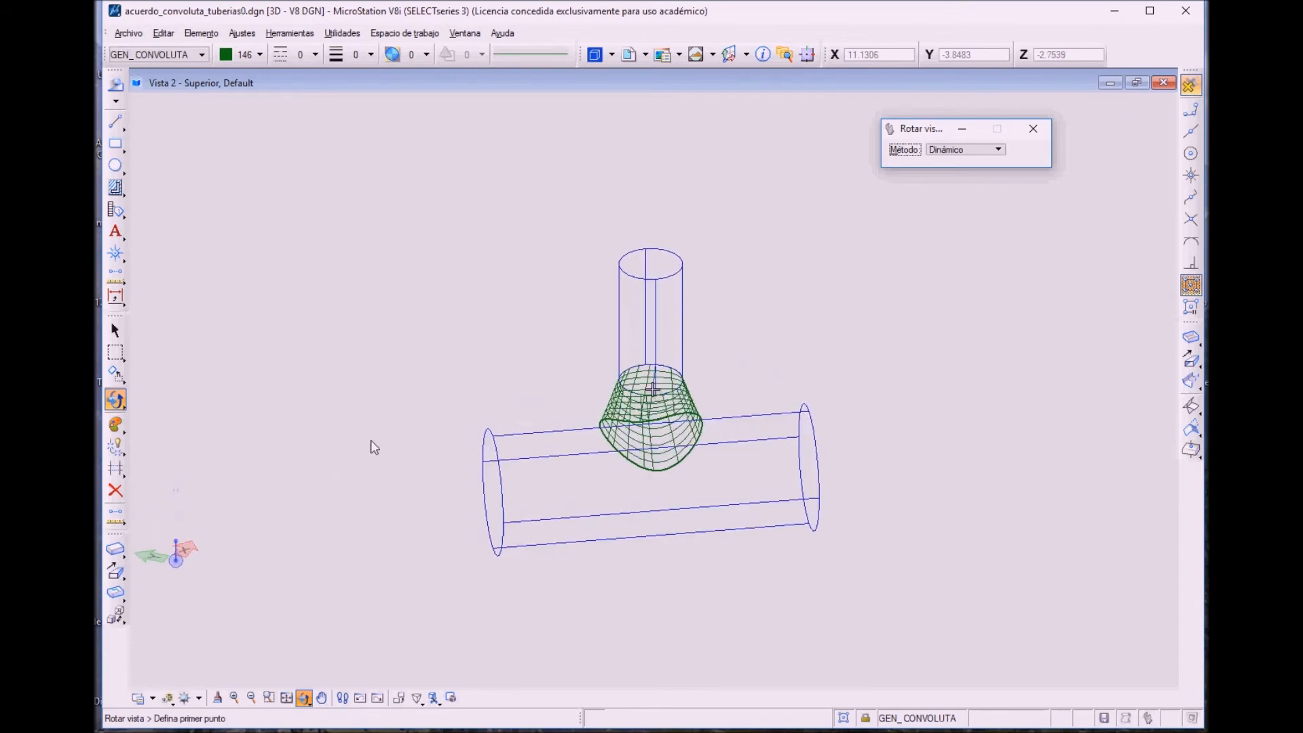
left_click(416, 432)
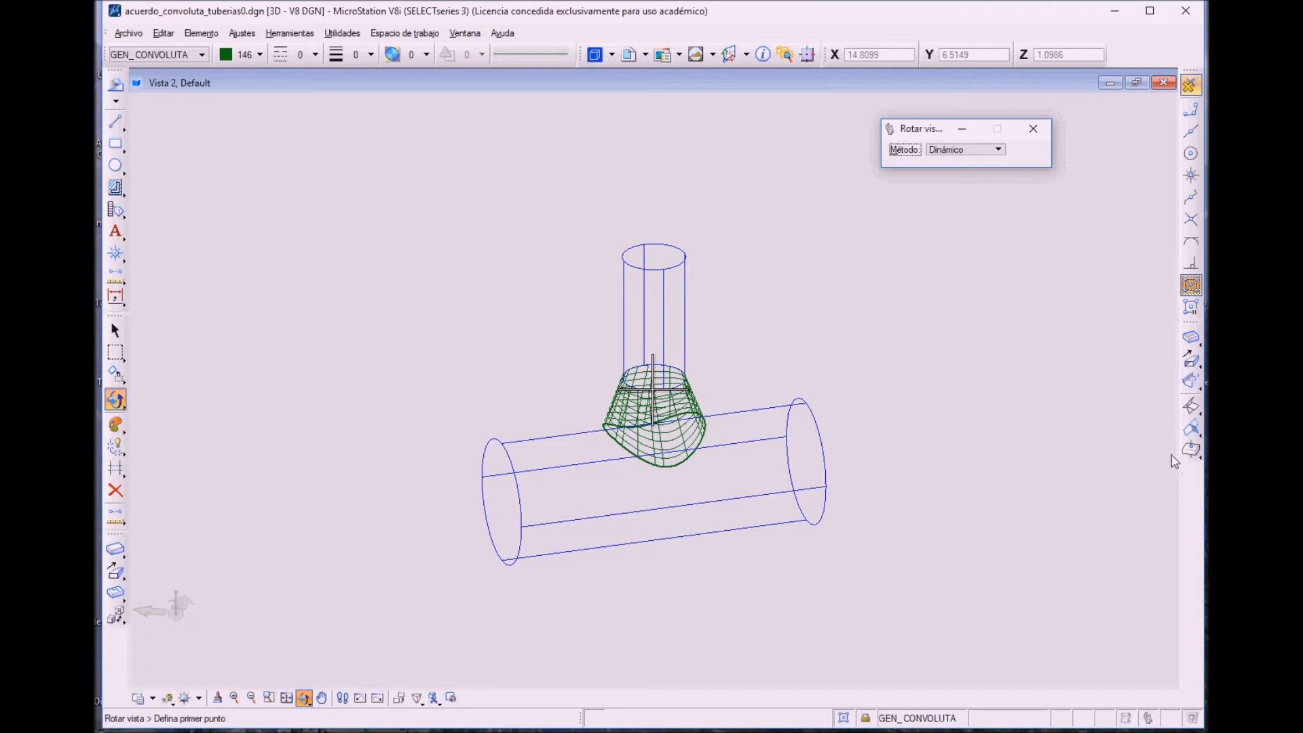
- Unroll the developable loft surface with 64 U and 64 V points, placing its flat pattern beside the vertical pipe
left_click(1191, 448)
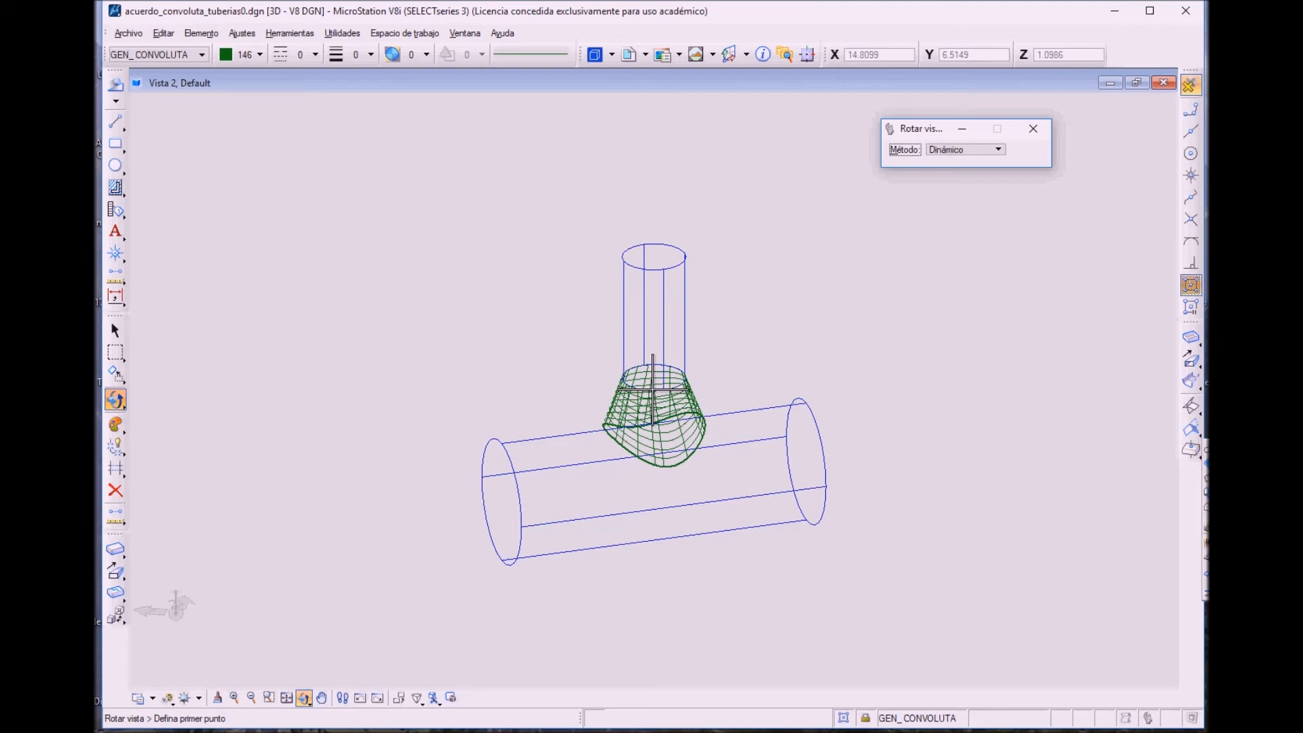
left_click(1207, 508)
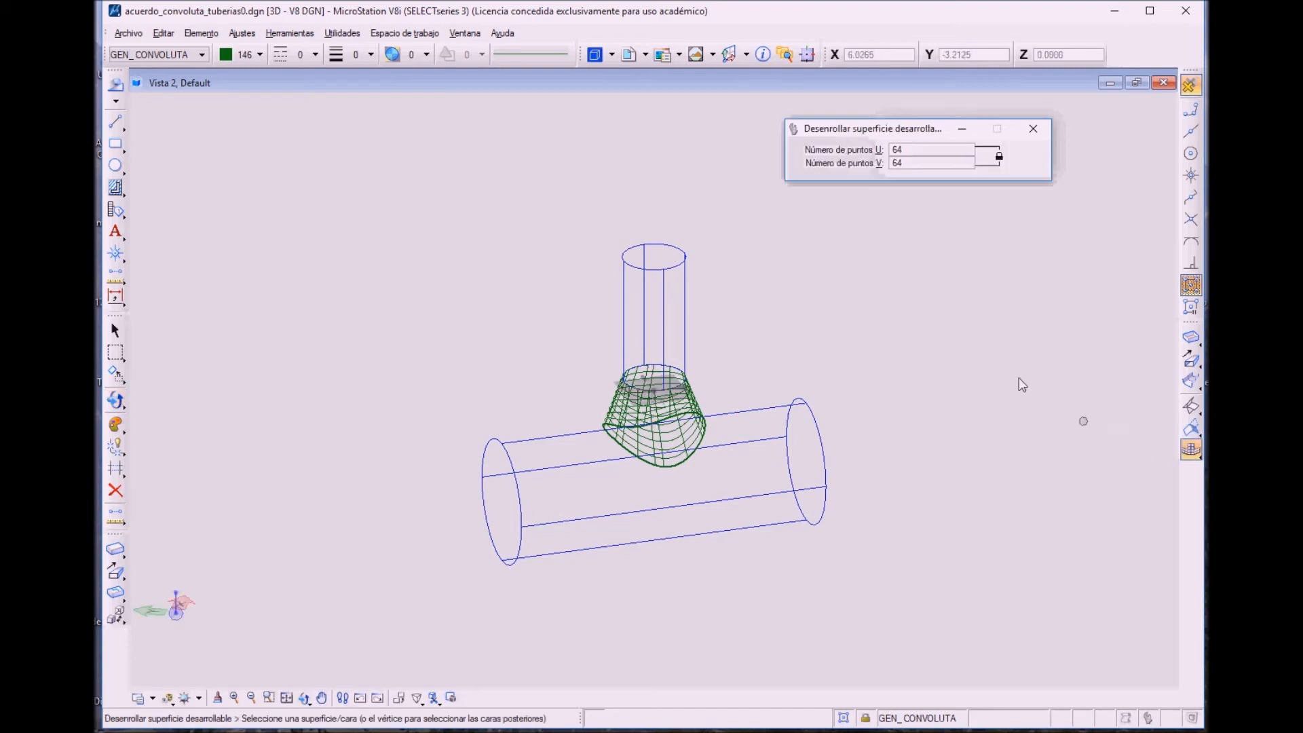
left_click(687, 385)
left_click(735, 338)
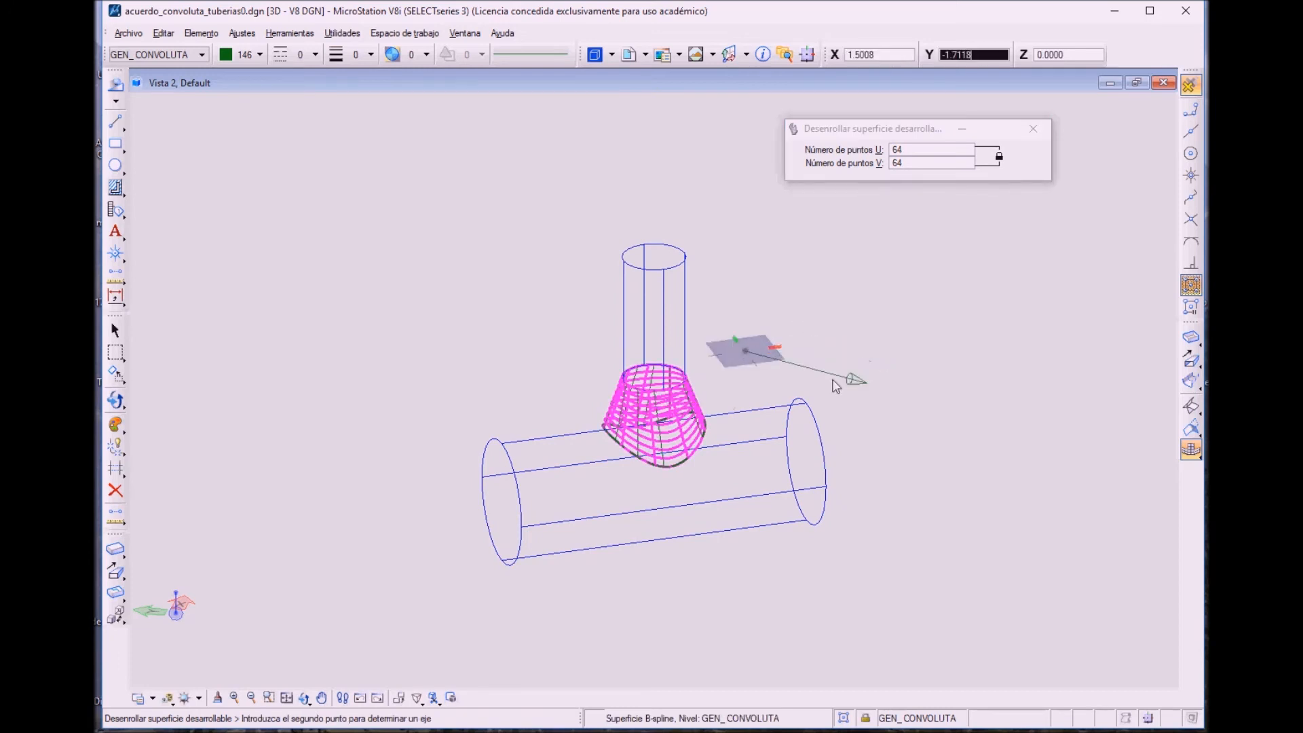
left_click(760, 364)
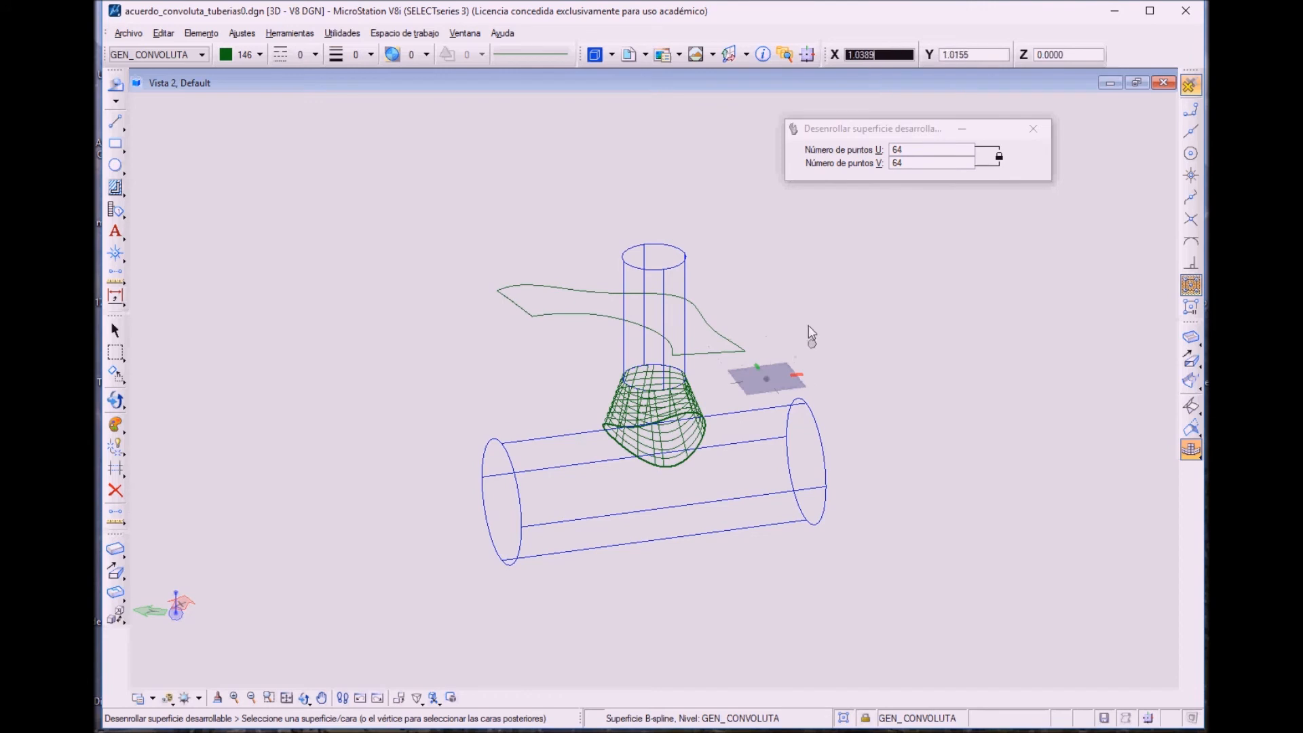
- Move the unrolled flat pattern away from the vertical pipe so that it lies clear of the model
left_click(112, 373)
left_click(112, 373)
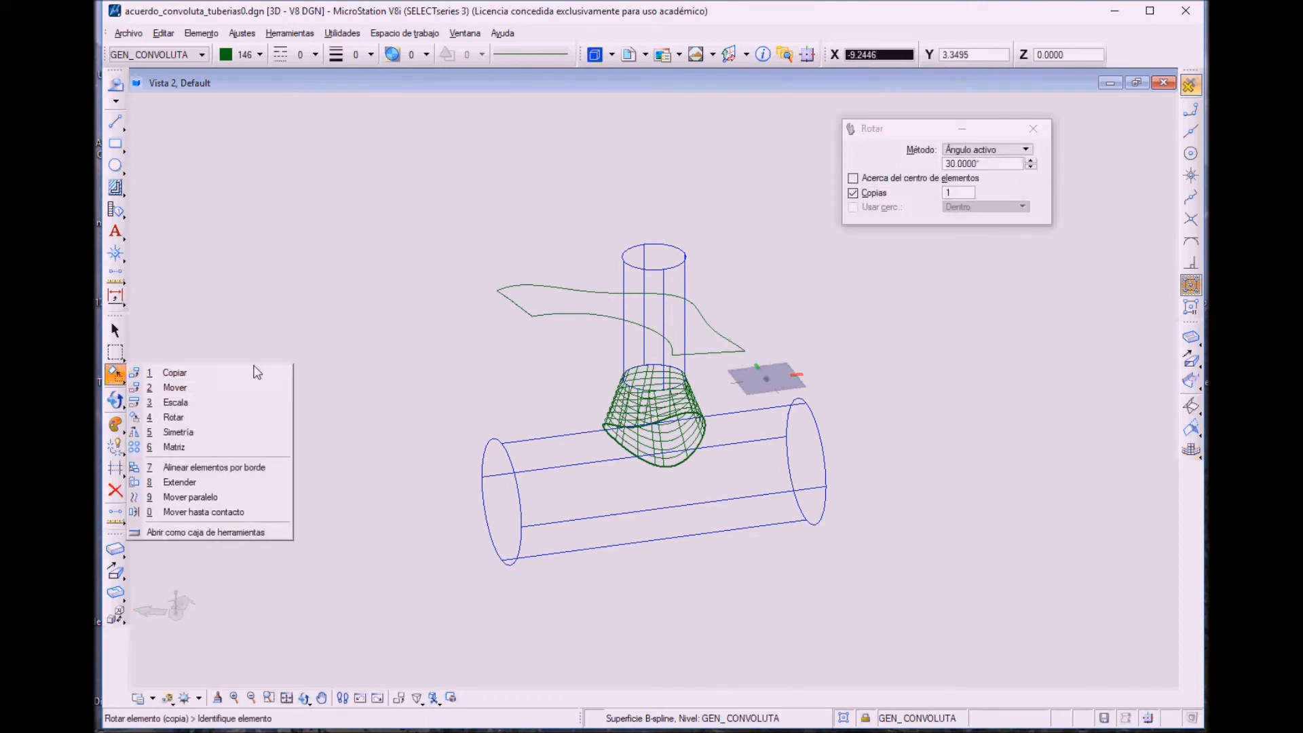
left_click(175, 387)
left_click(713, 329)
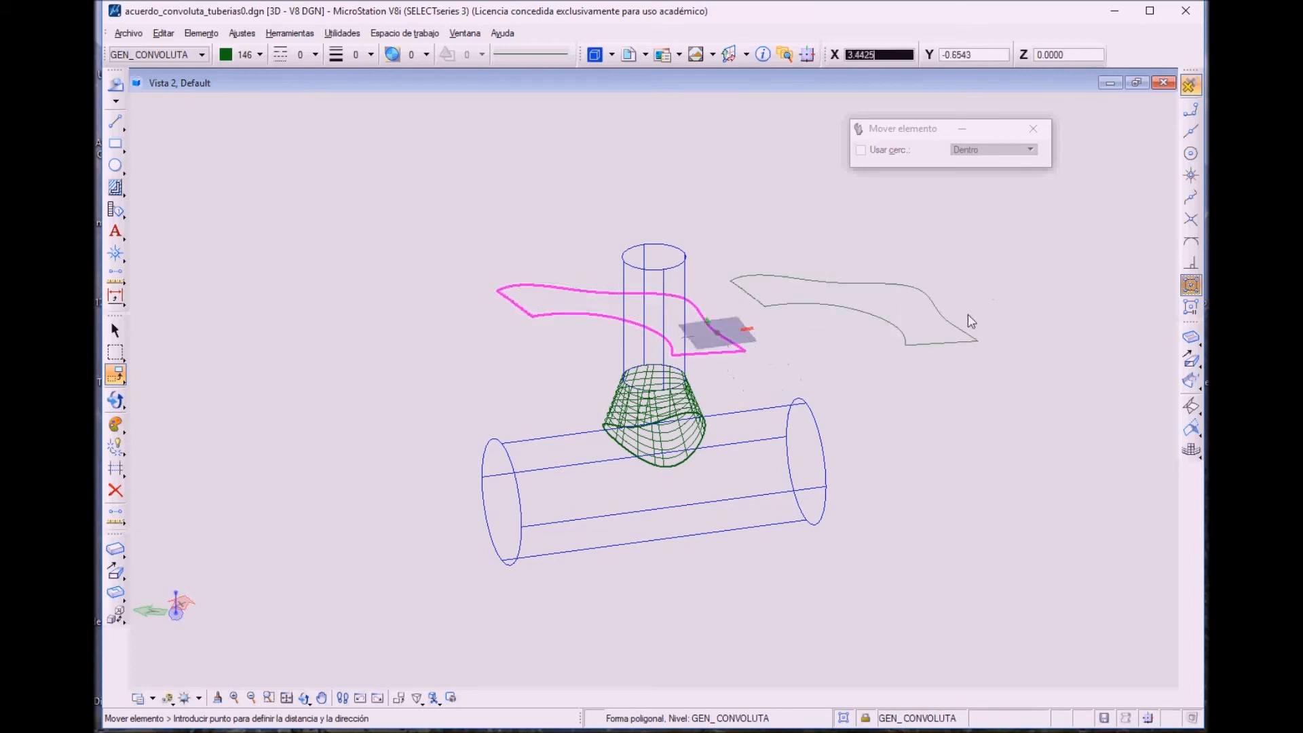
left_click(1048, 305)
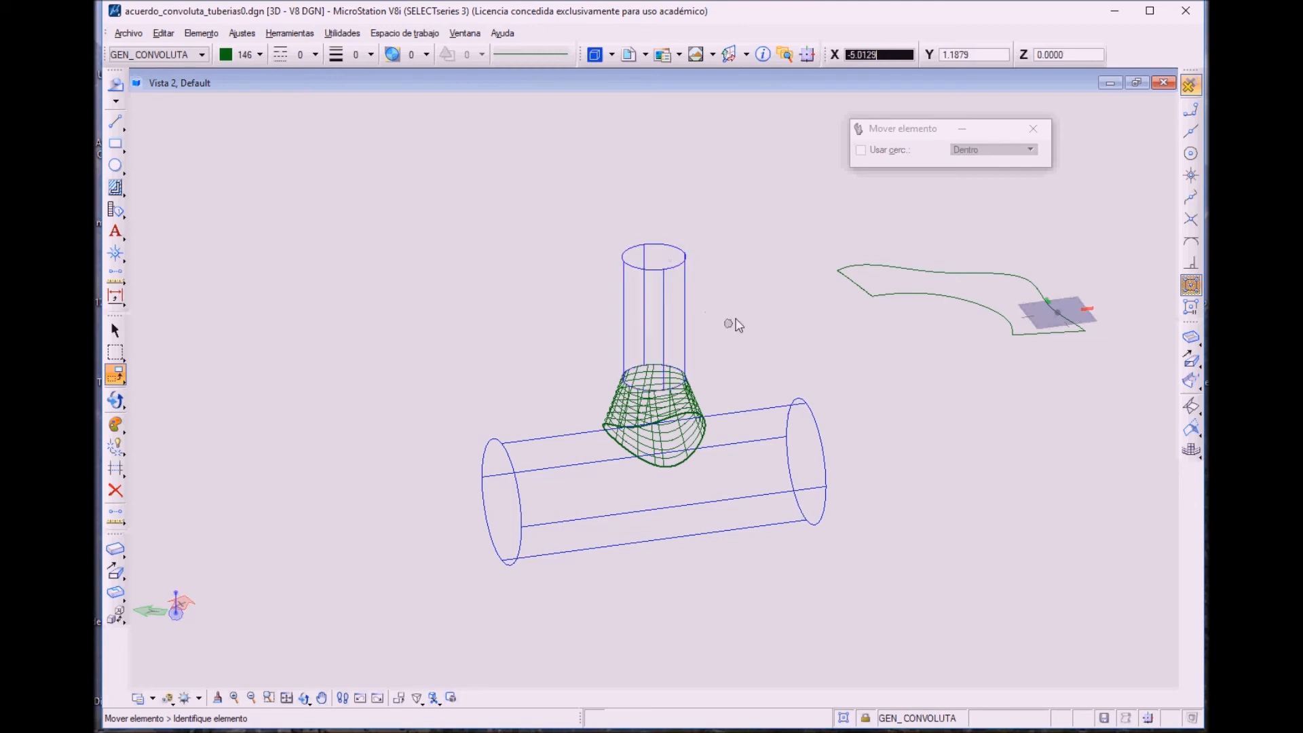
- Orient view 2 to show the pipes, transition and flat pattern in 3D, and set its display style to Suavizar
left_click(299, 695)
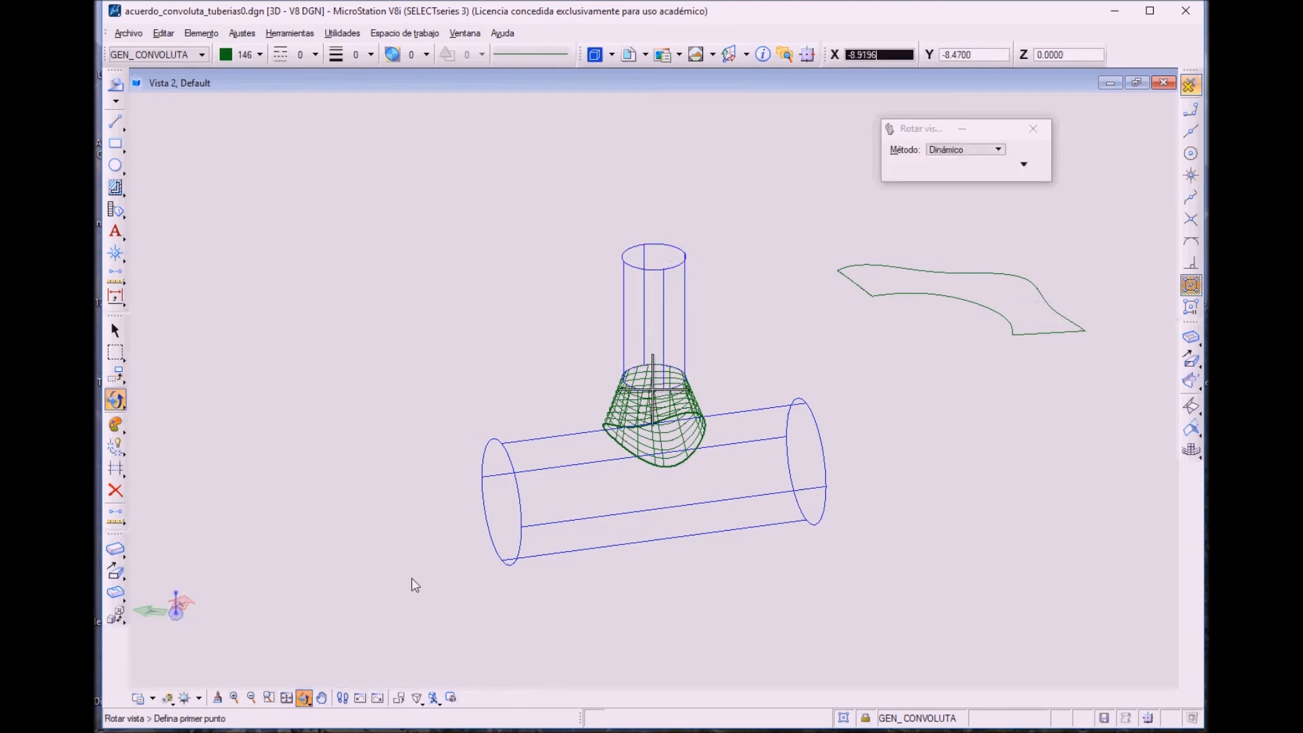
left_click(961, 149)
left_click(948, 174)
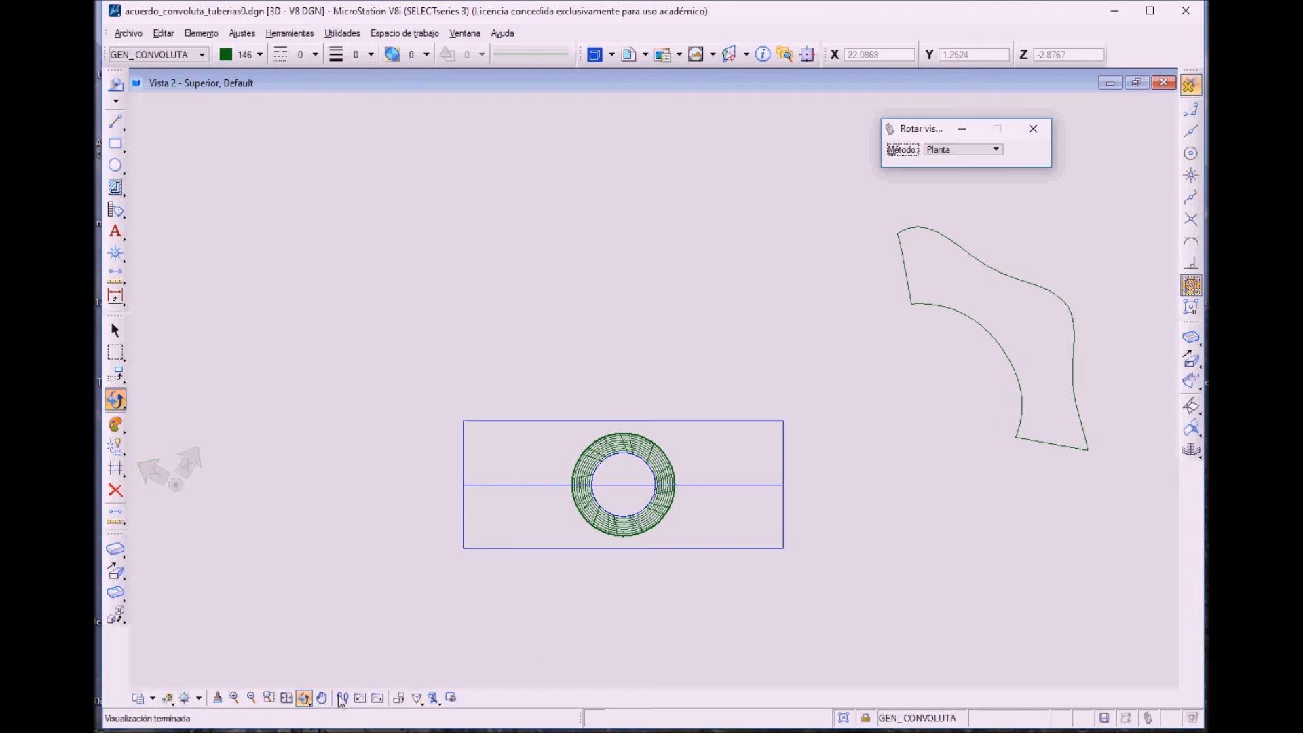
left_click(304, 697)
left_click(302, 648)
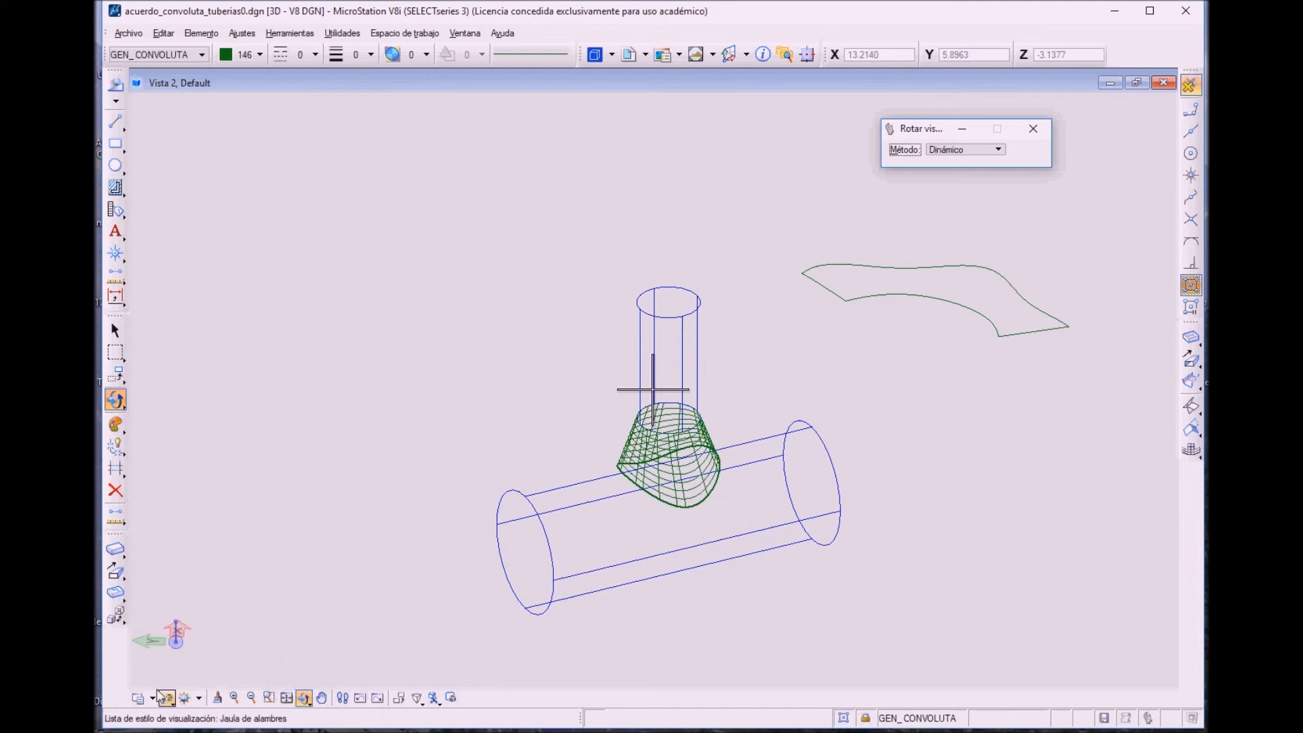
left_click(164, 697)
mouse_move(205, 612)
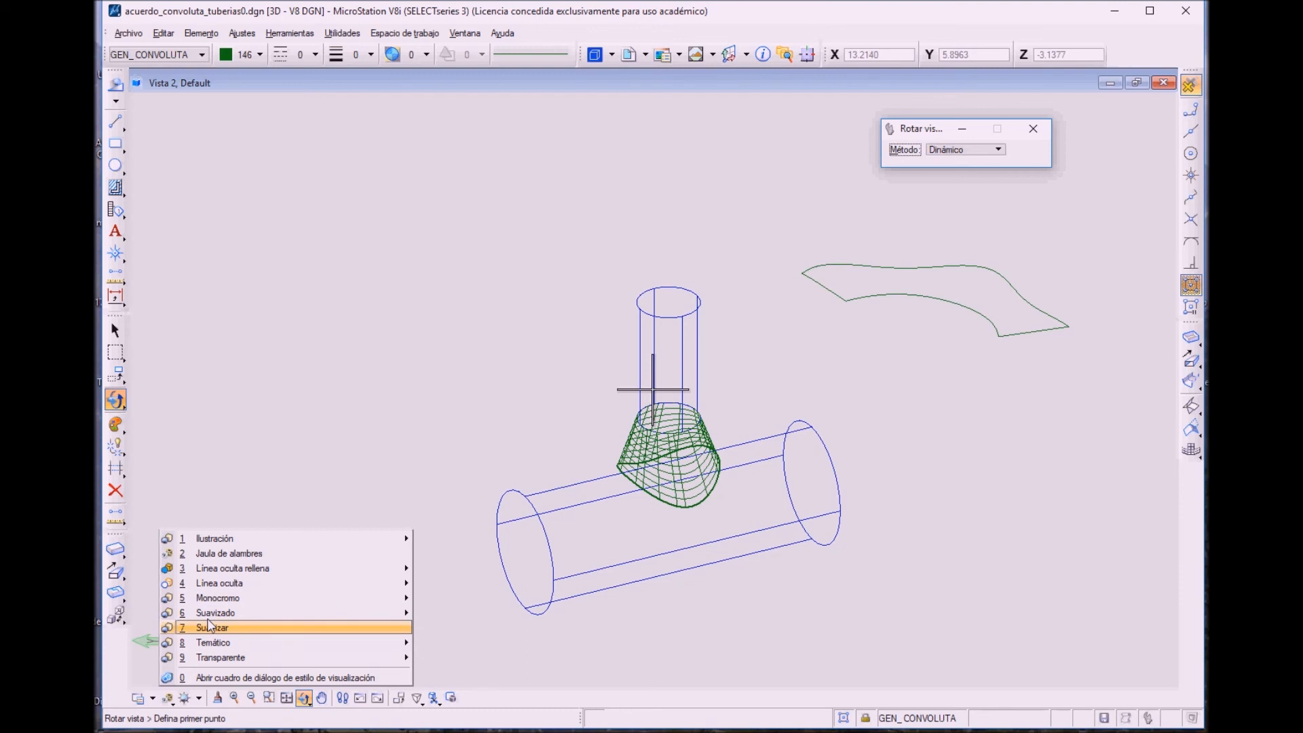
left_click(210, 627)
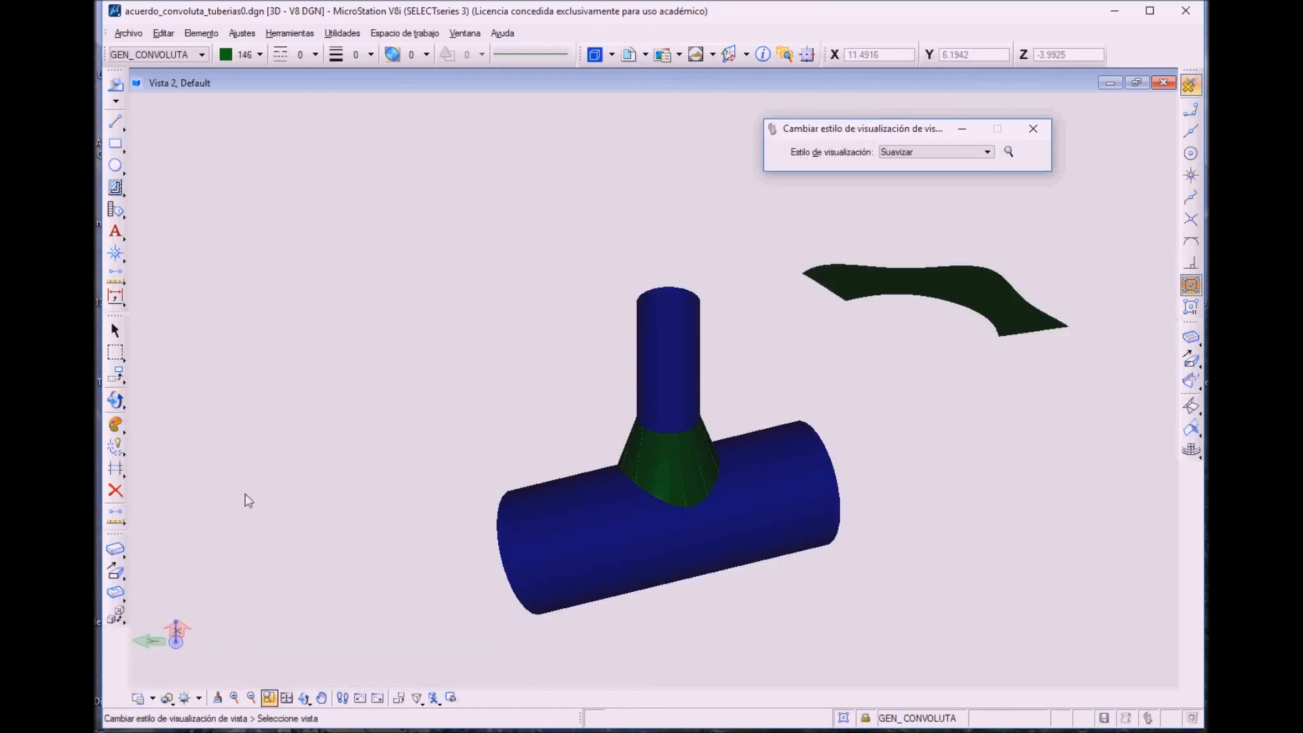
- Apply transparency 60 and weight 2 to the horizontal and vertical pipes, leaving level and colour out of the attribute change
left_click(116, 424)
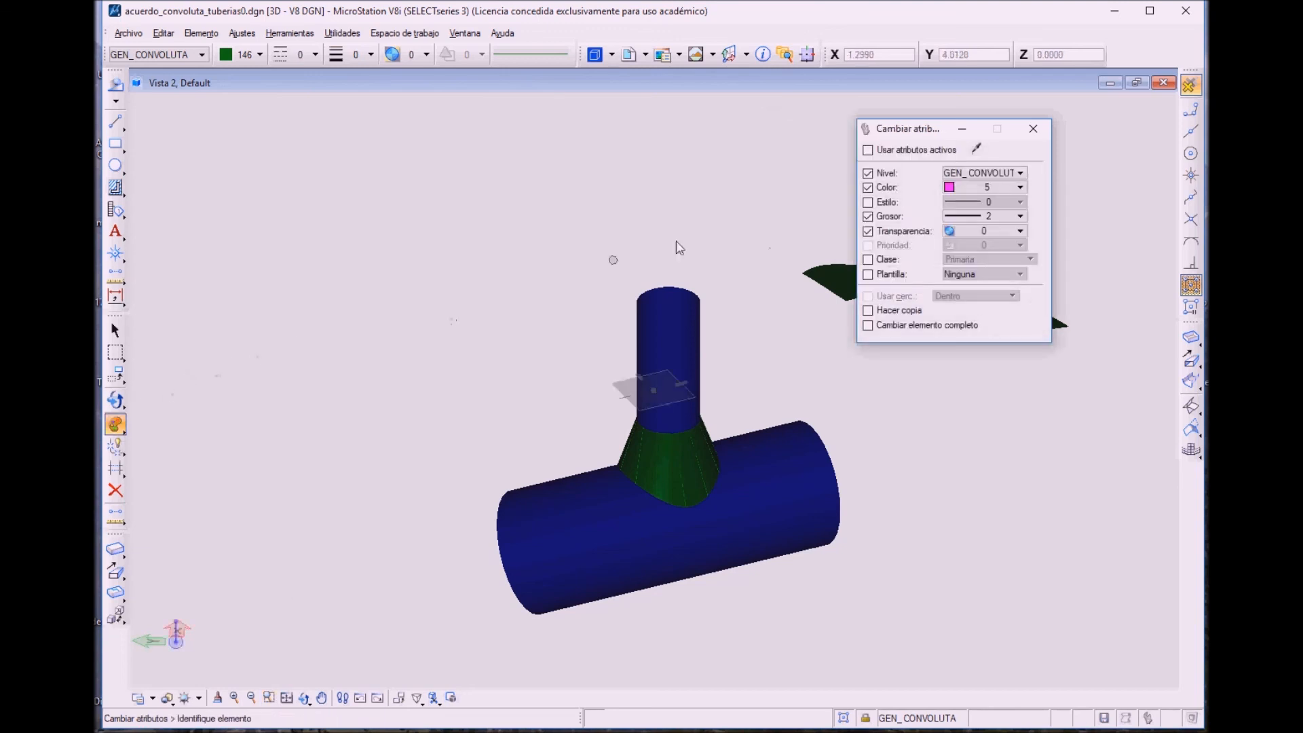
left_click(954, 229)
left_click(969, 332)
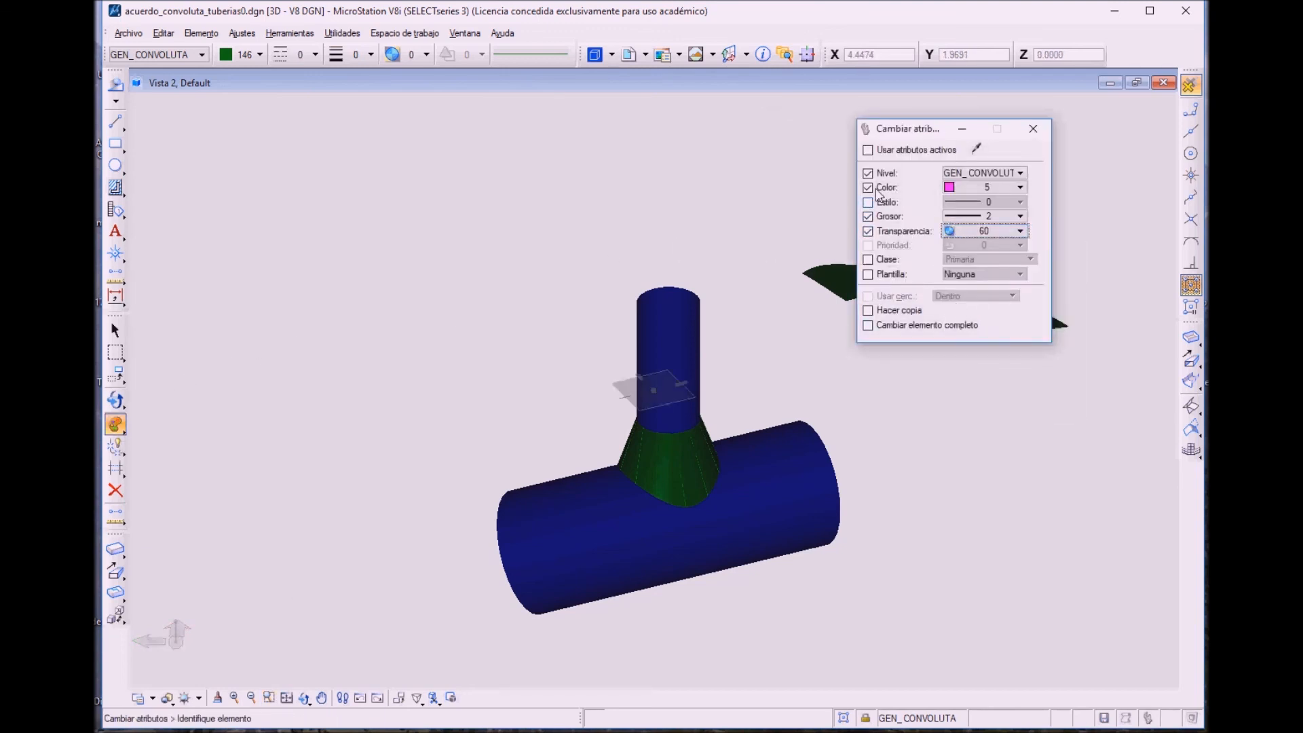
left_click(868, 187)
left_click(868, 173)
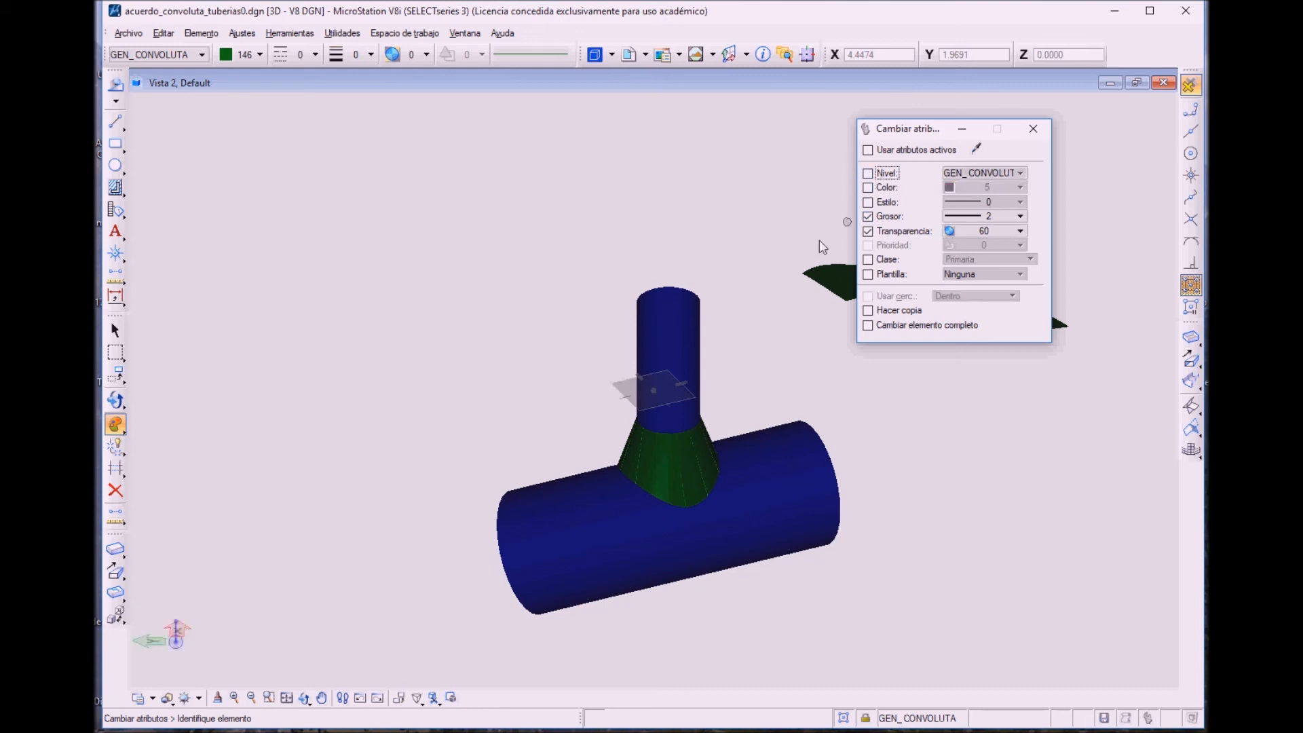
left_click(744, 442)
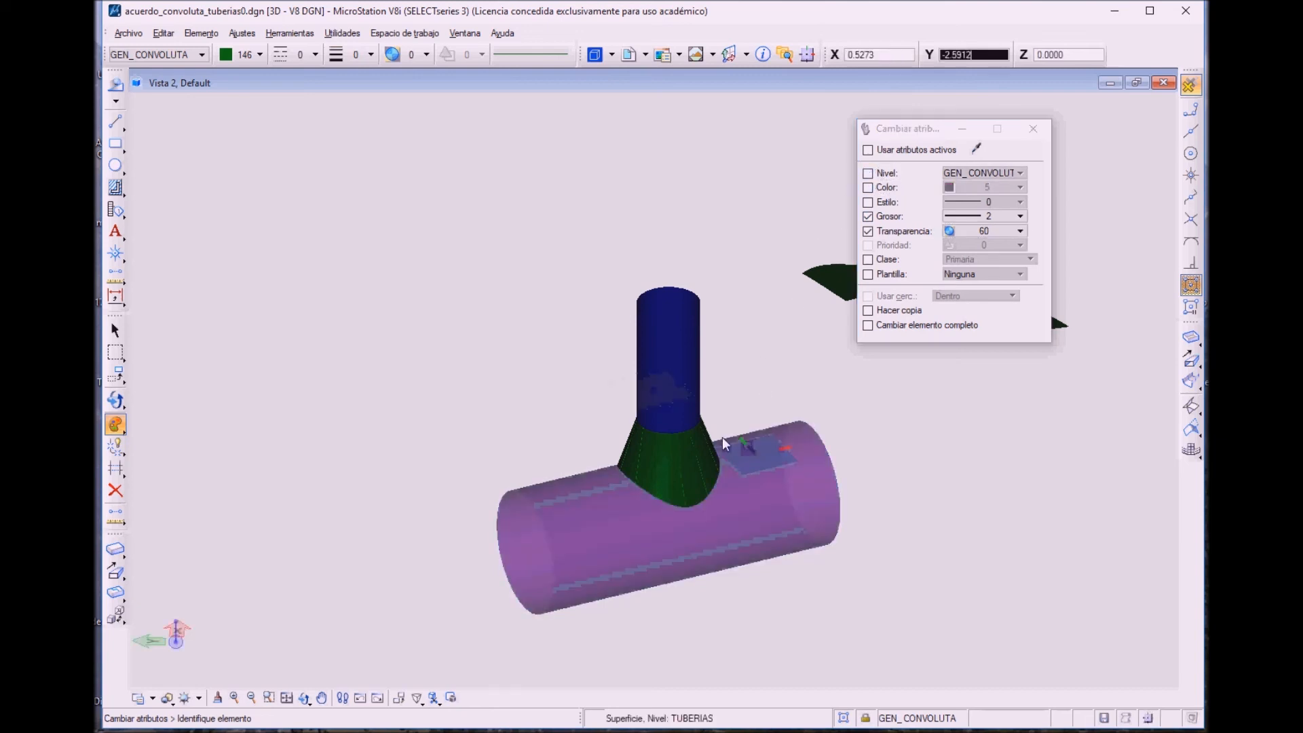
left_click(665, 355)
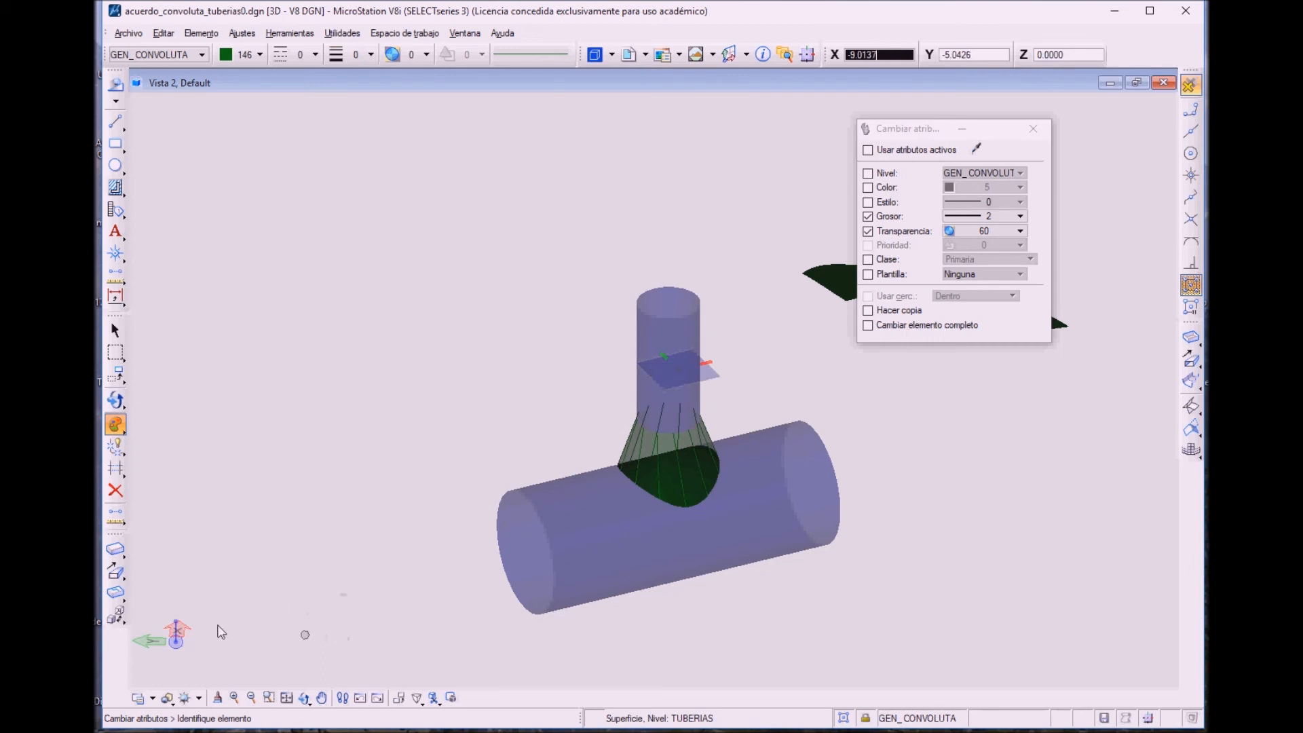
left_click(300, 695)
left_click(302, 695)
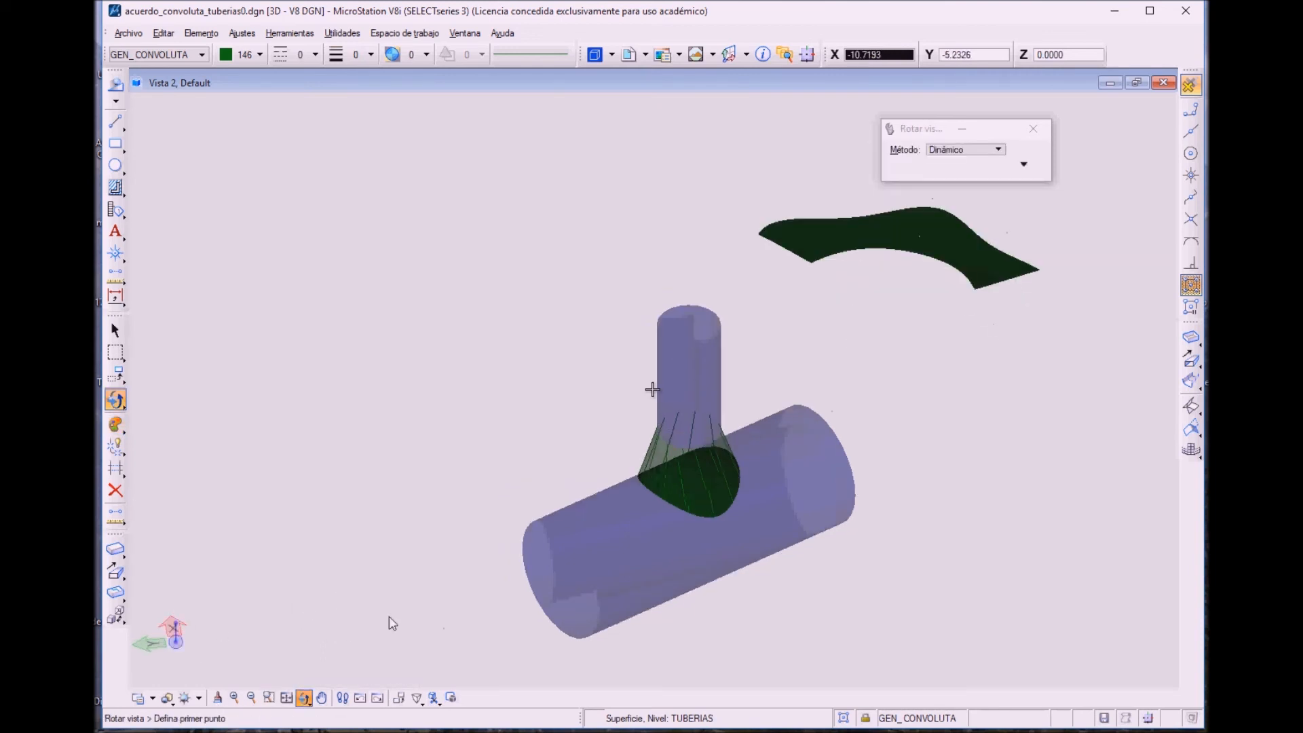